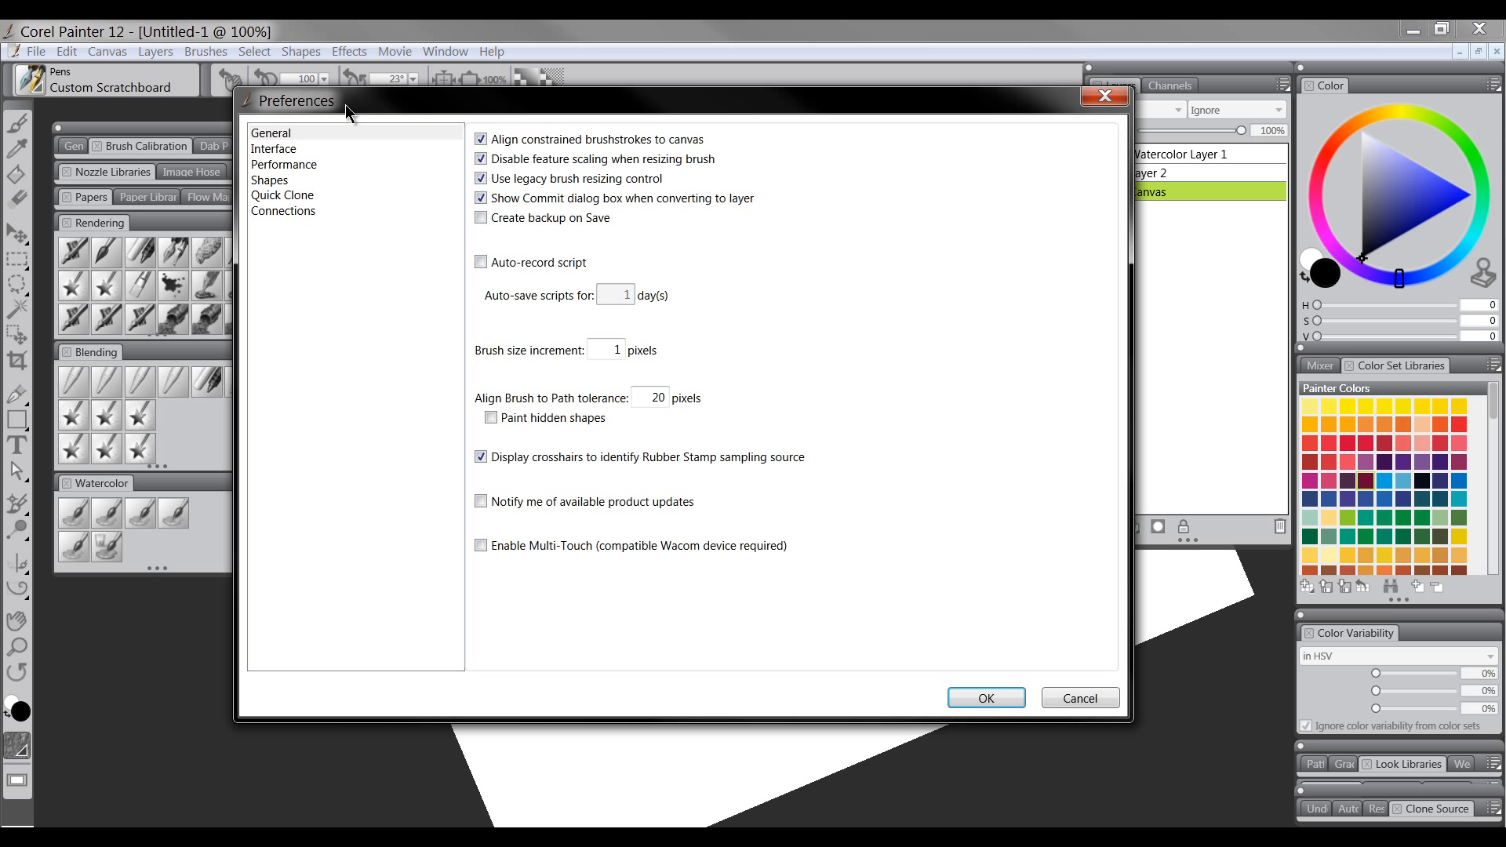
Reopen the General preferences and review the options for constrained brushstrokes, brush resizing and layer conversion
left_click(1091, 695)
left_click(66, 52)
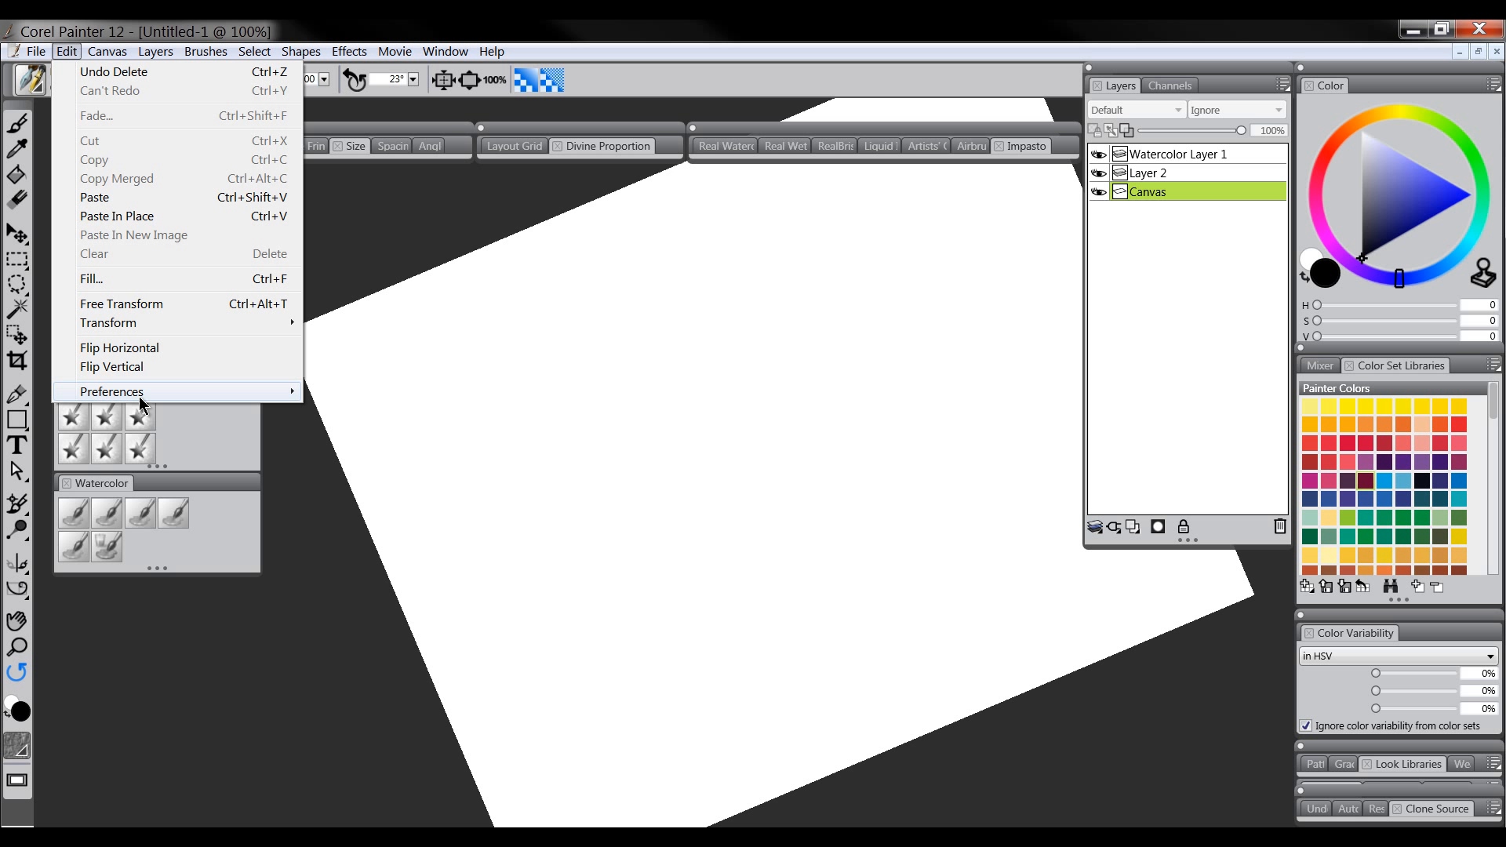
mouse_move(135, 396)
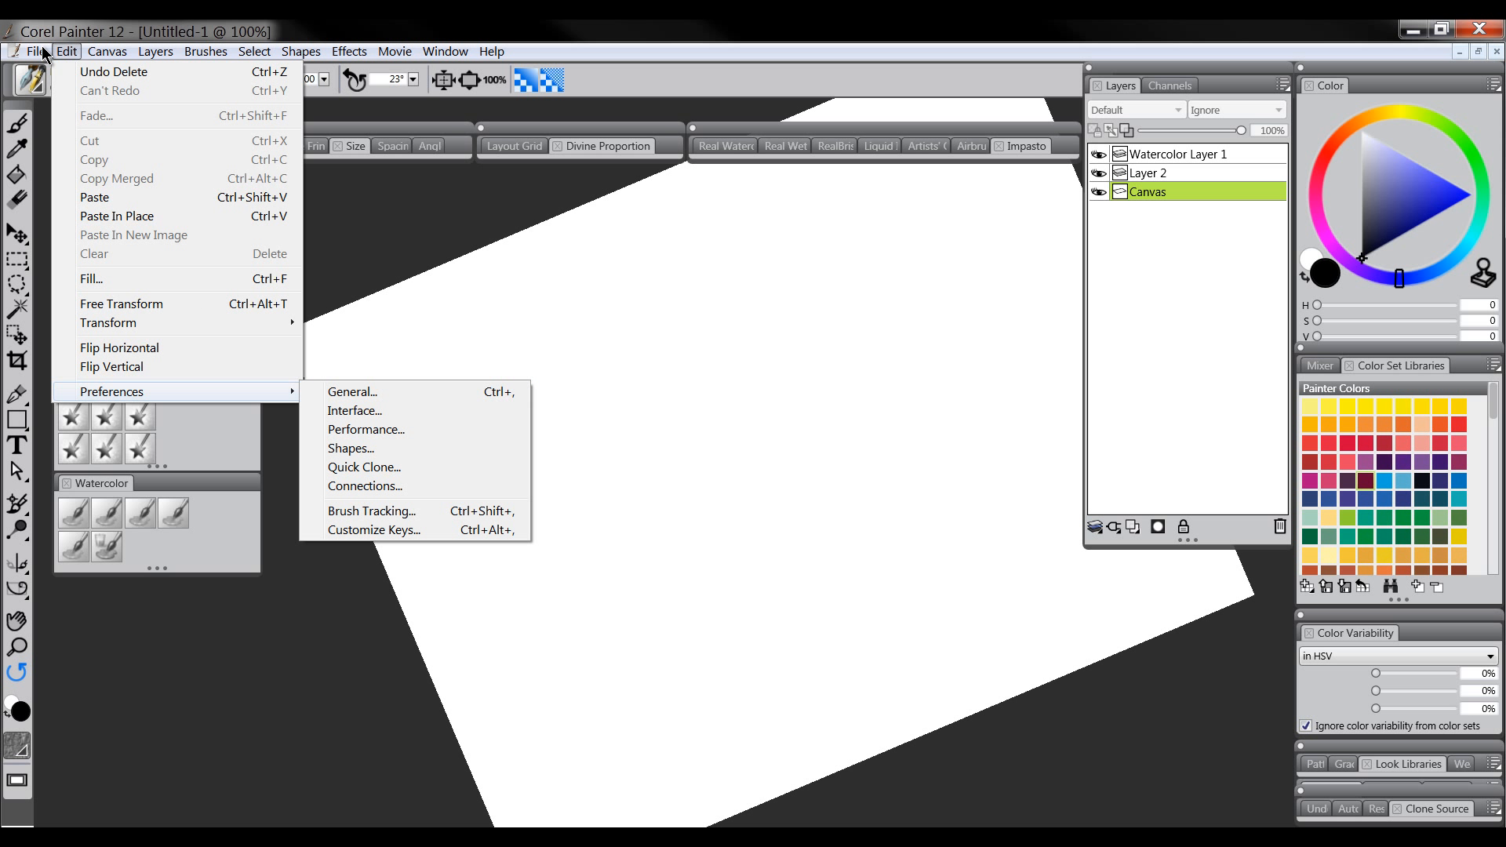
mouse_move(18, 52)
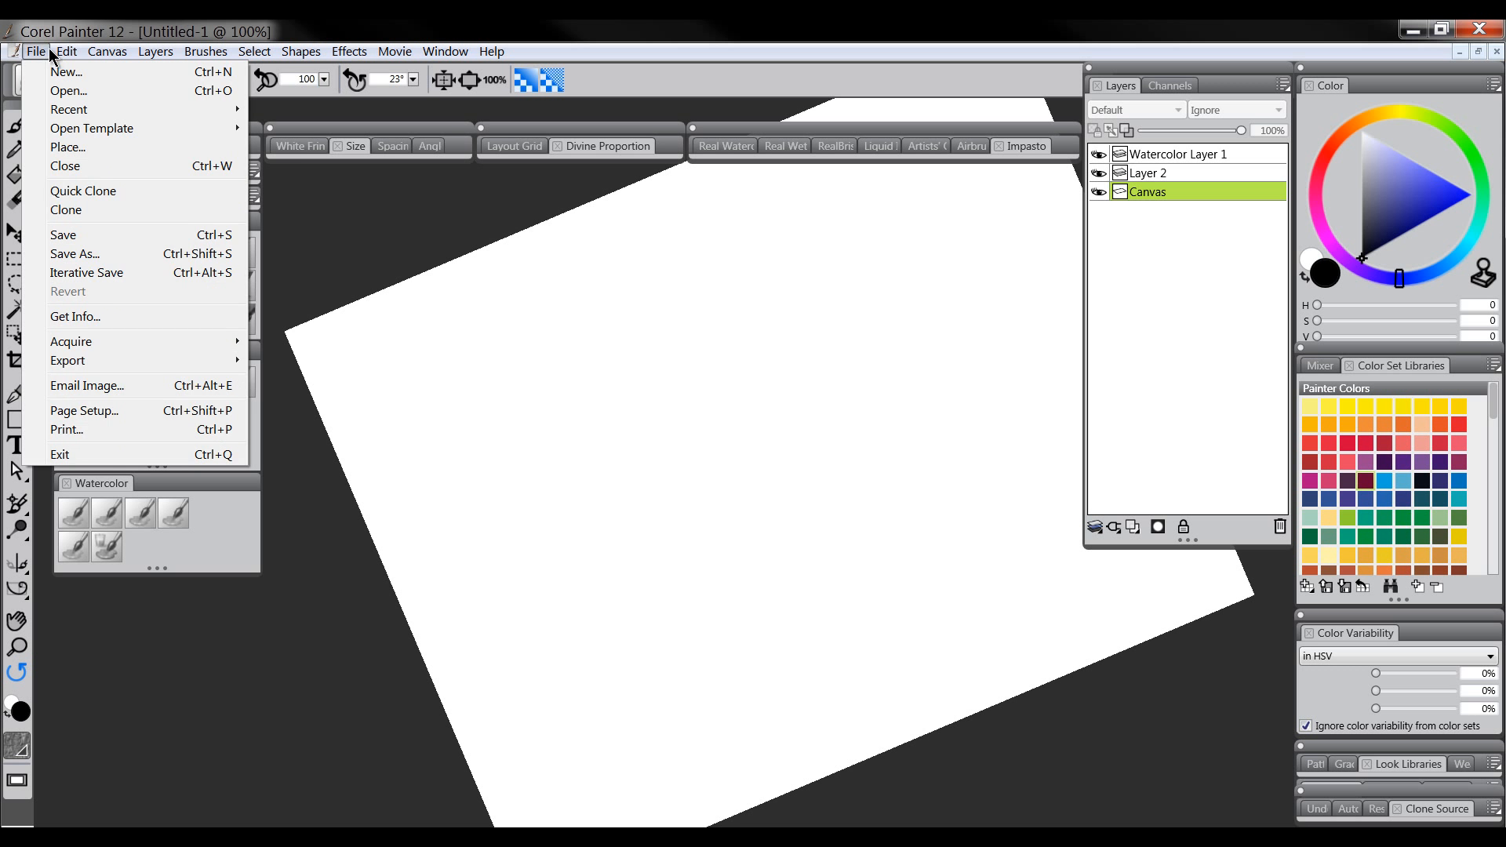
mouse_move(66, 52)
mouse_move(200, 397)
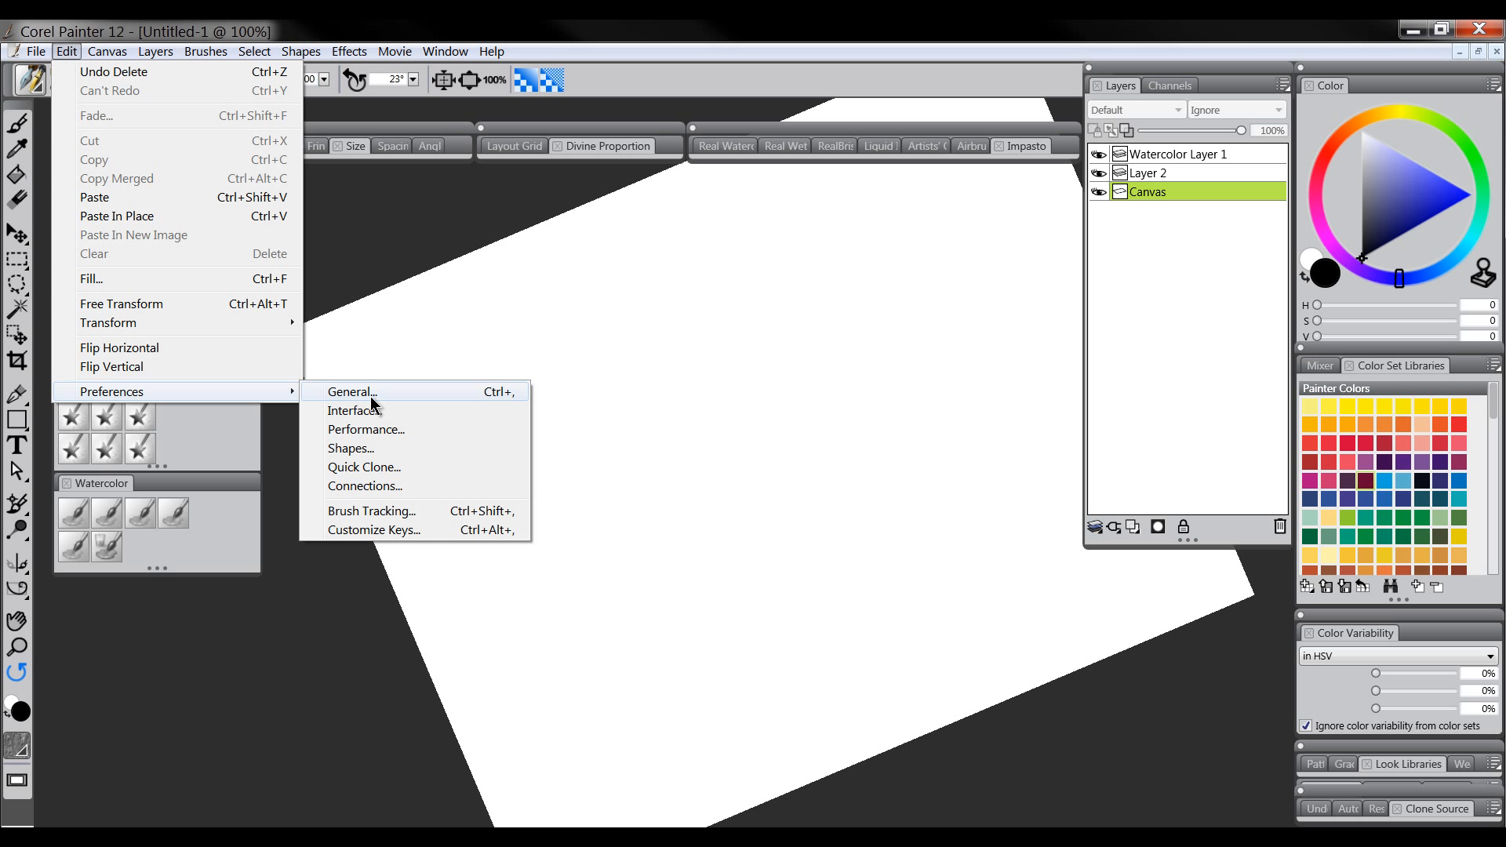
left_click(352, 392)
left_click_drag(807, 30, 558, 124)
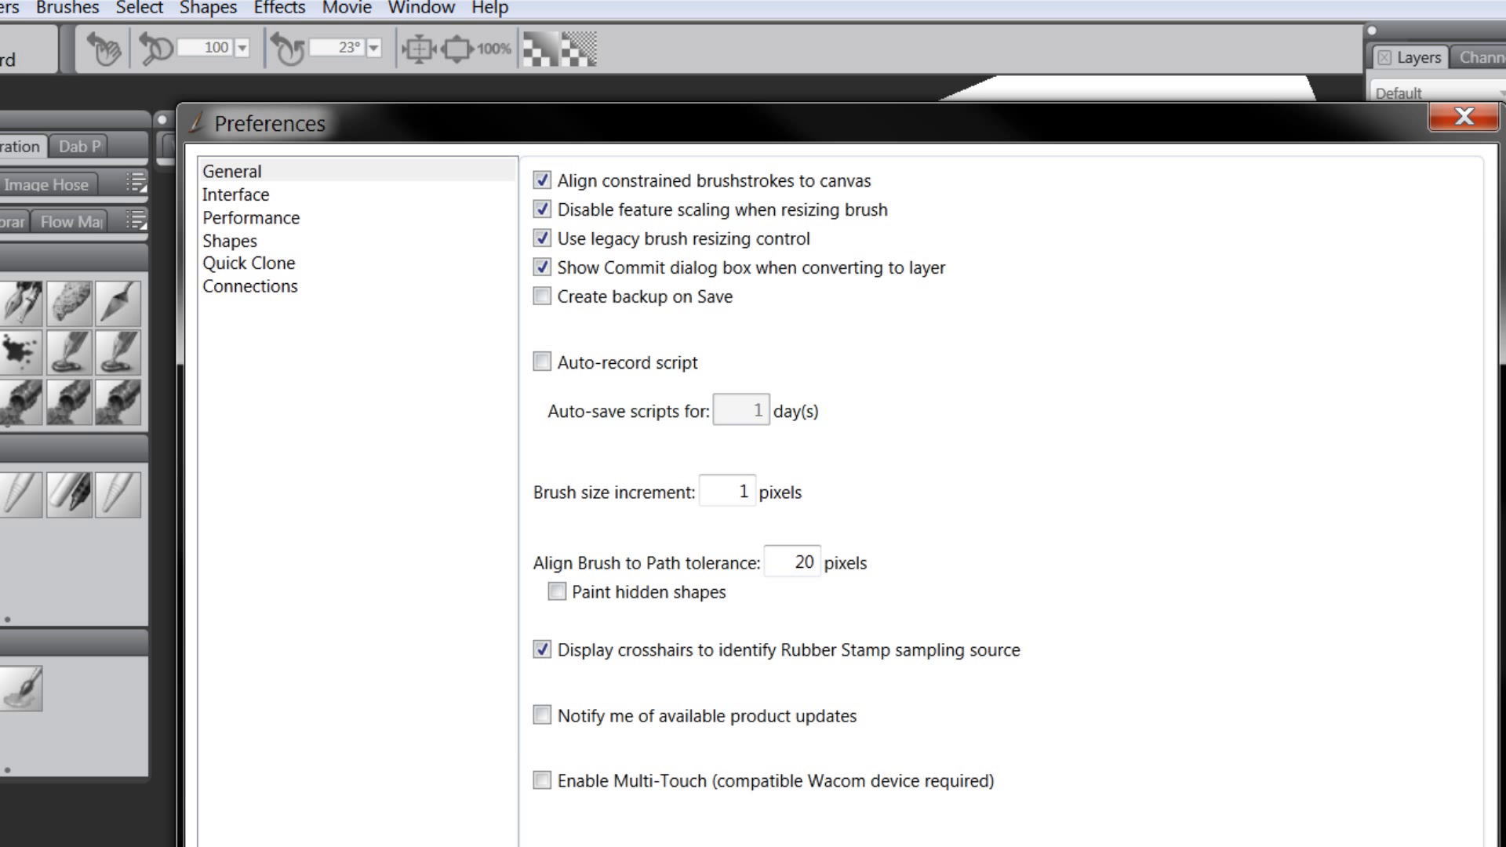
left_click(1255, 846)
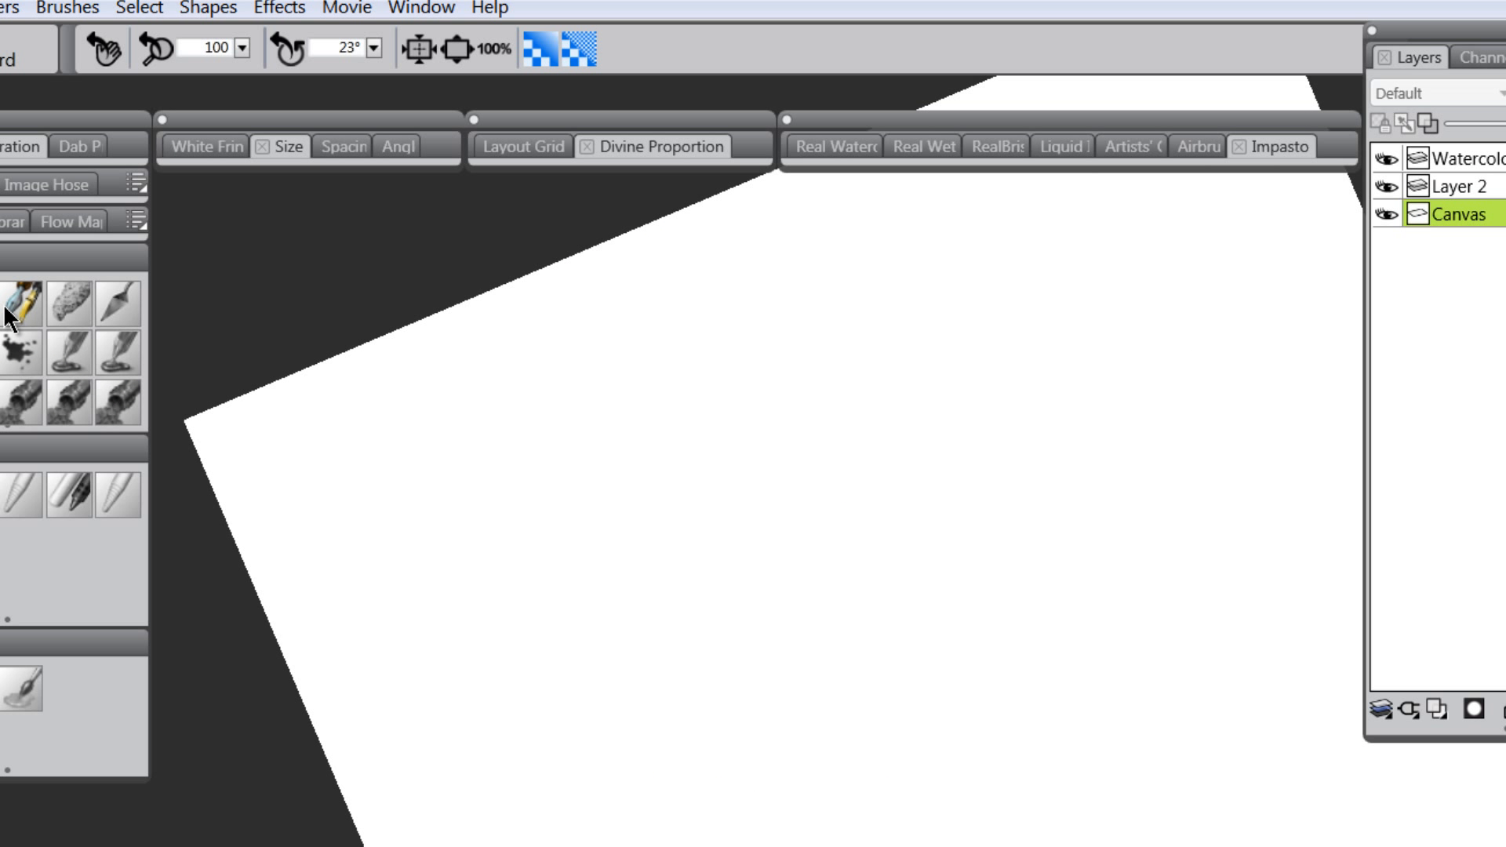
Rotate the canvas to 46° and paint two crossing black straight strokes constrained to the canvas axes
left_click(3, 351)
key("e")
mouse_move(528, 499)
left_mouse_down()
mouse_move(531, 645)
mouse_move(511, 450)
mouse_move(521, 672)
mouse_move(558, 615)
mouse_move(540, 713)
mouse_move(565, 390)
mouse_move(565, 510)
left_mouse_up()
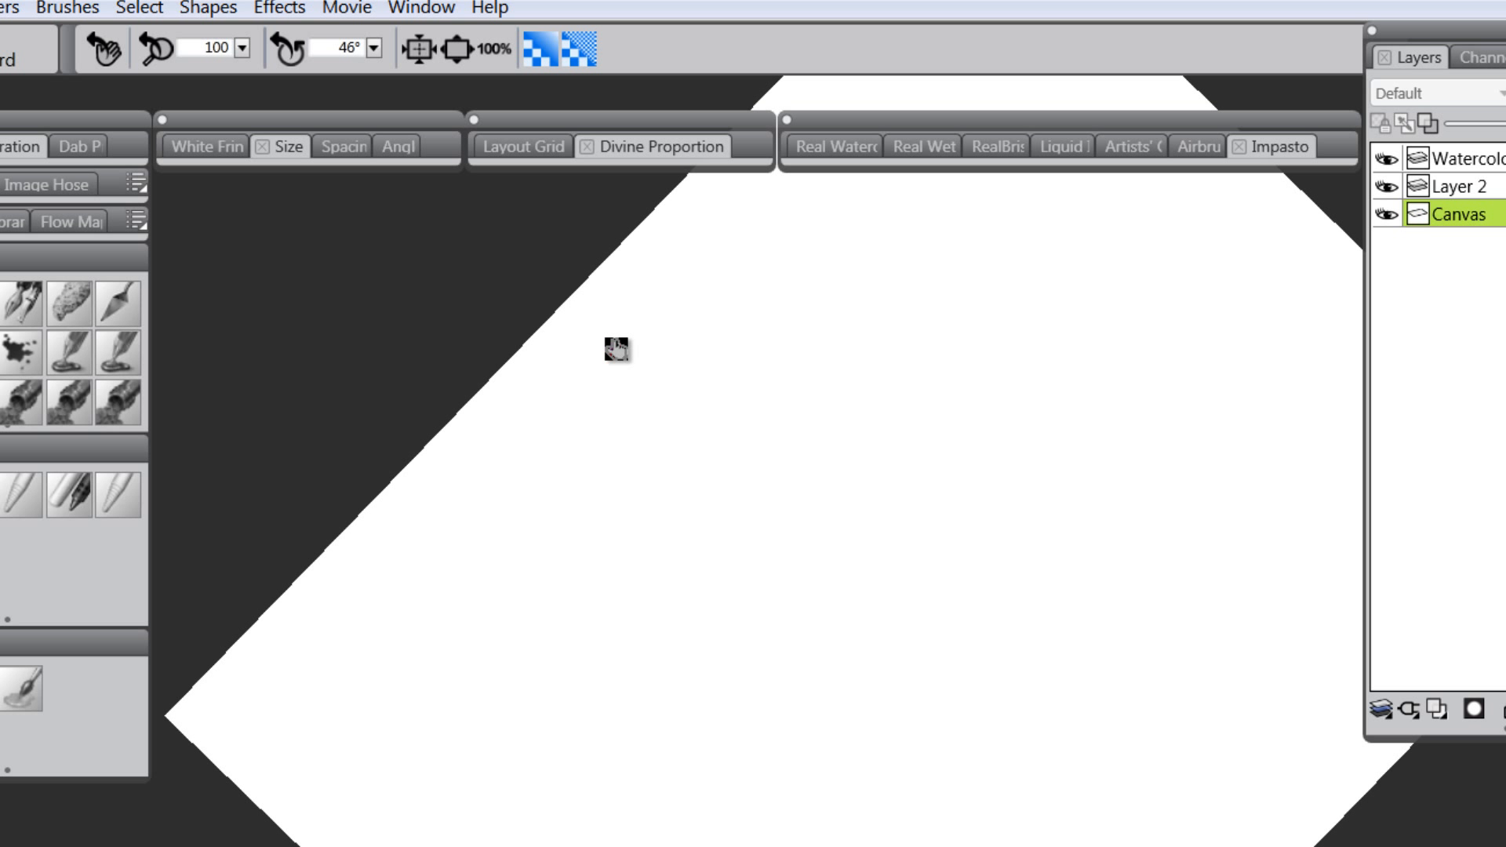
left_click(10, 301)
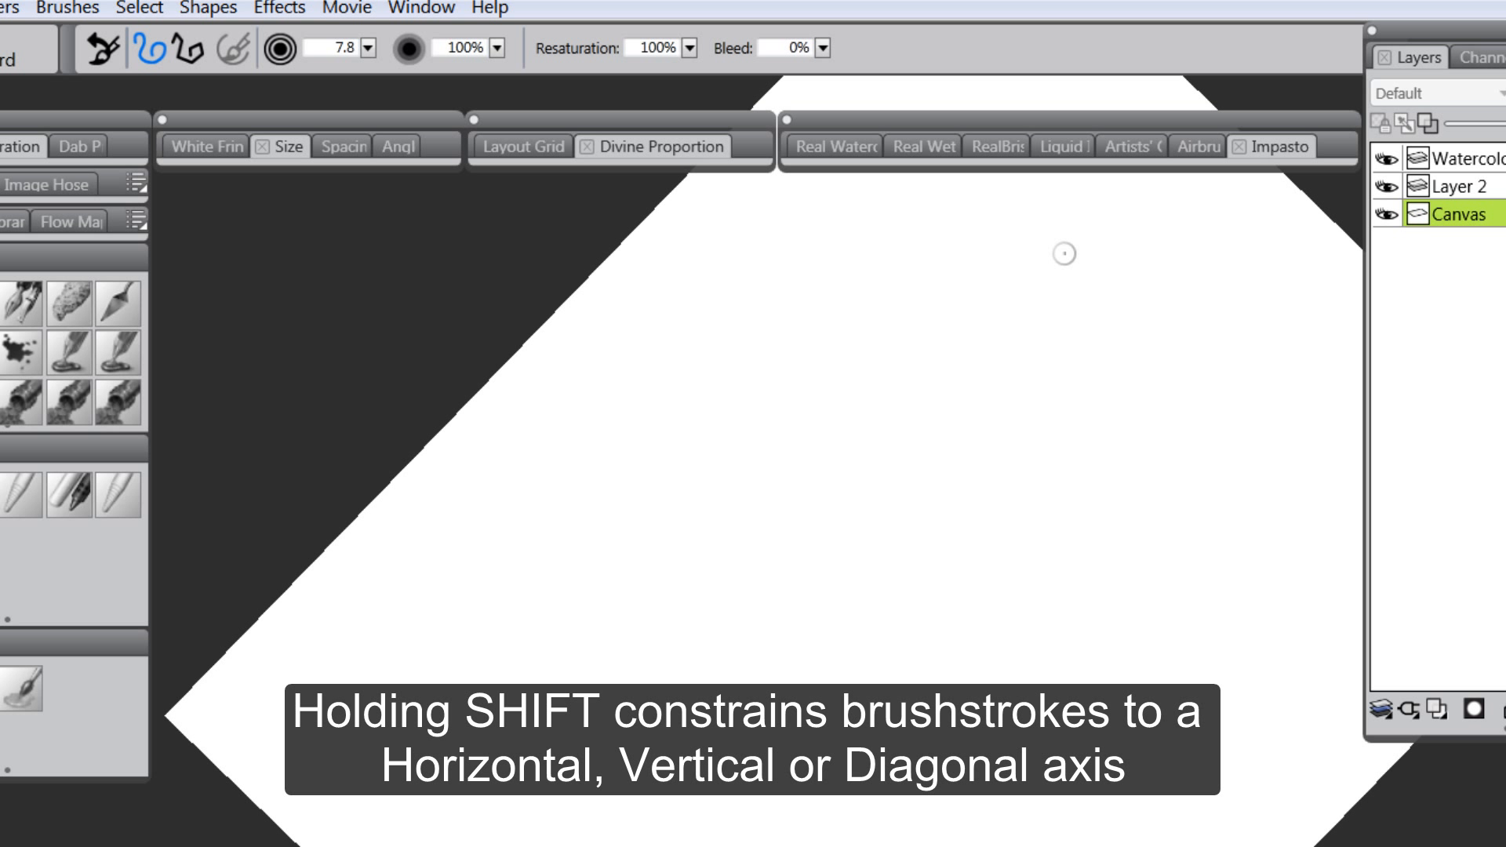
mouse_move(1077, 229)
left_mouse_down()
mouse_move(930, 468)
mouse_move(694, 695)
mouse_move(583, 833)
mouse_move(499, 825)
mouse_move(475, 846)
left_mouse_up()
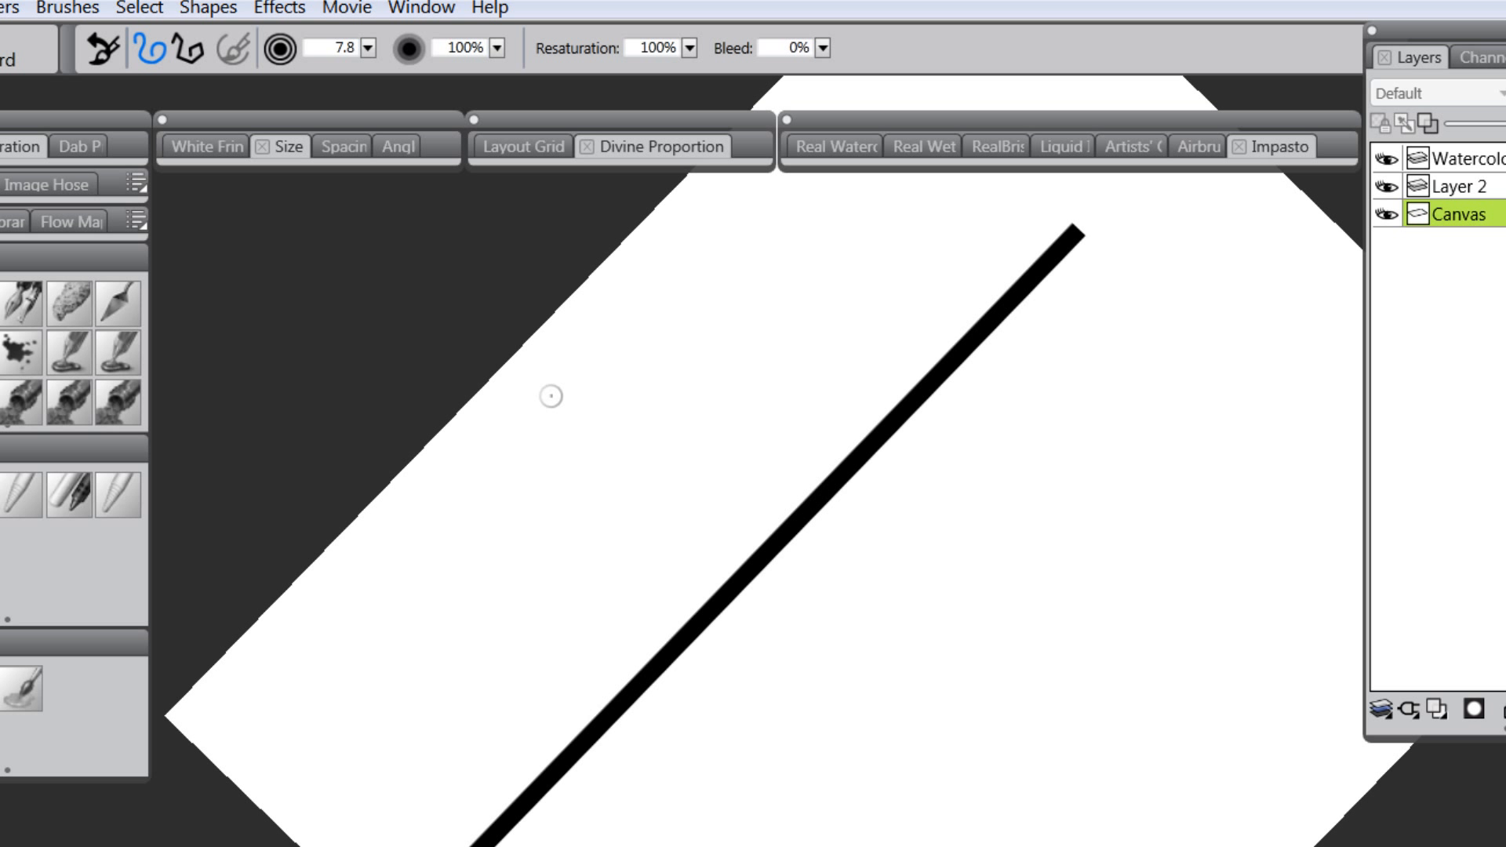
mouse_move(552, 394)
left_mouse_down()
mouse_move(715, 490)
mouse_move(1079, 844)
left_mouse_up()
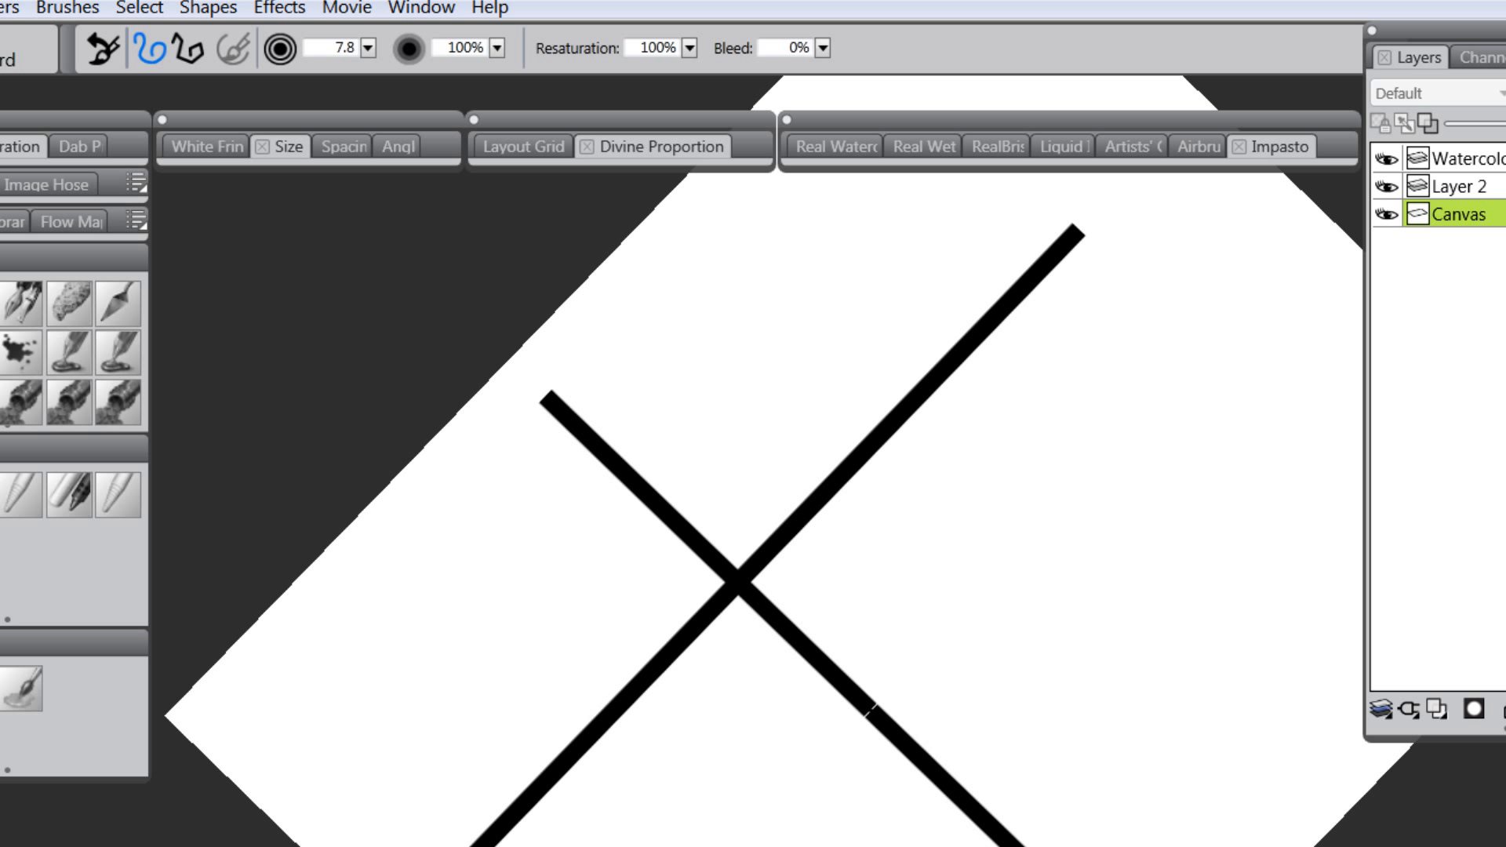
Reset the canvas rotation to 0°, and rotate the canvas to 34°
key("e")
left_click(706, 467)
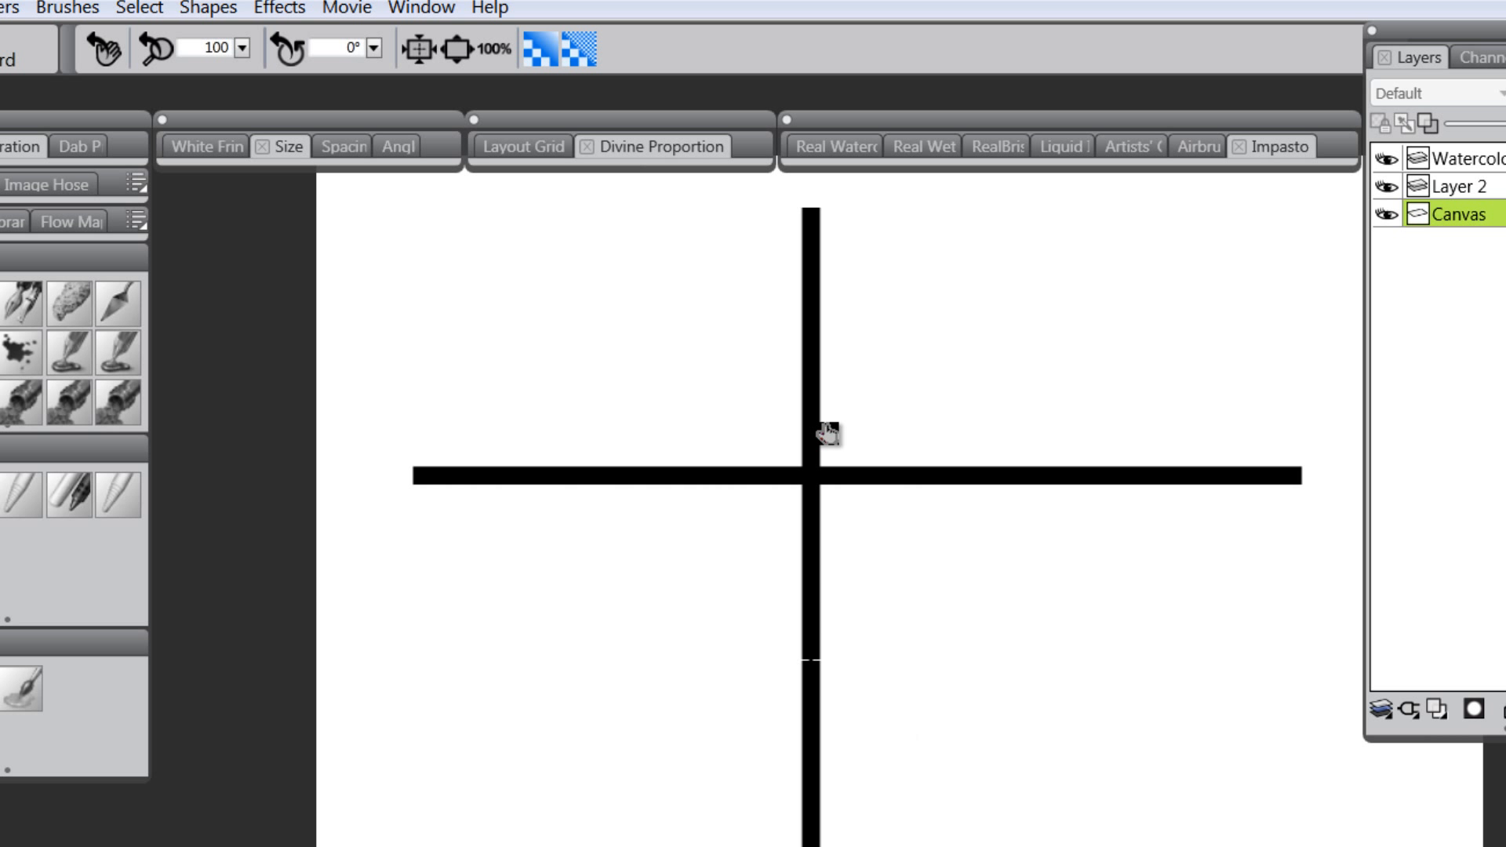
left_click_drag(578, 447, 552, 559)
Turn off "Align constrained brushstrokes to canvas" in the General preferences
key("alt+e")
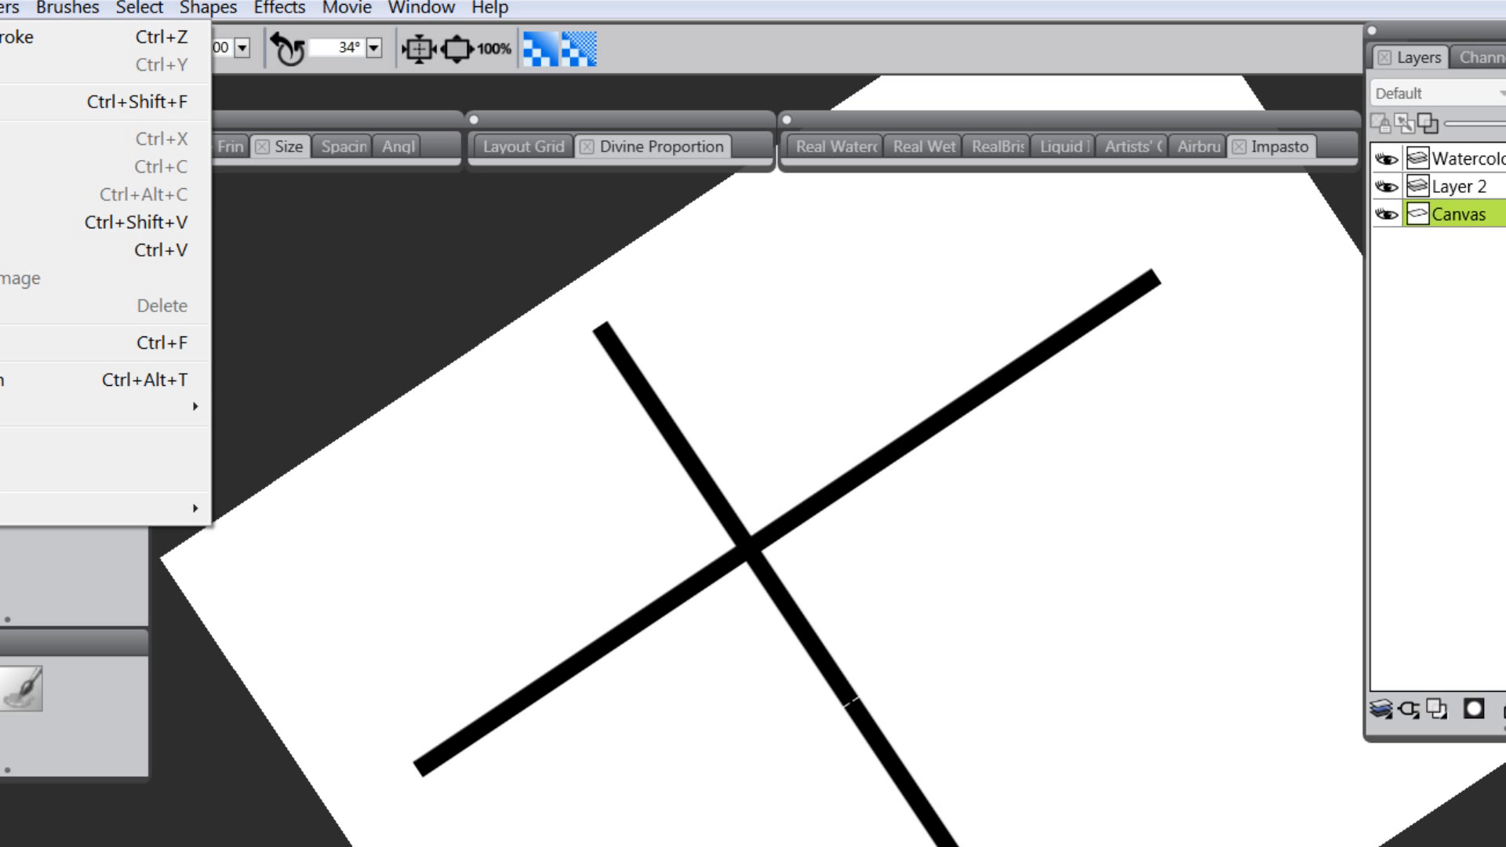
mouse_move(13, 510)
left_click(228, 508)
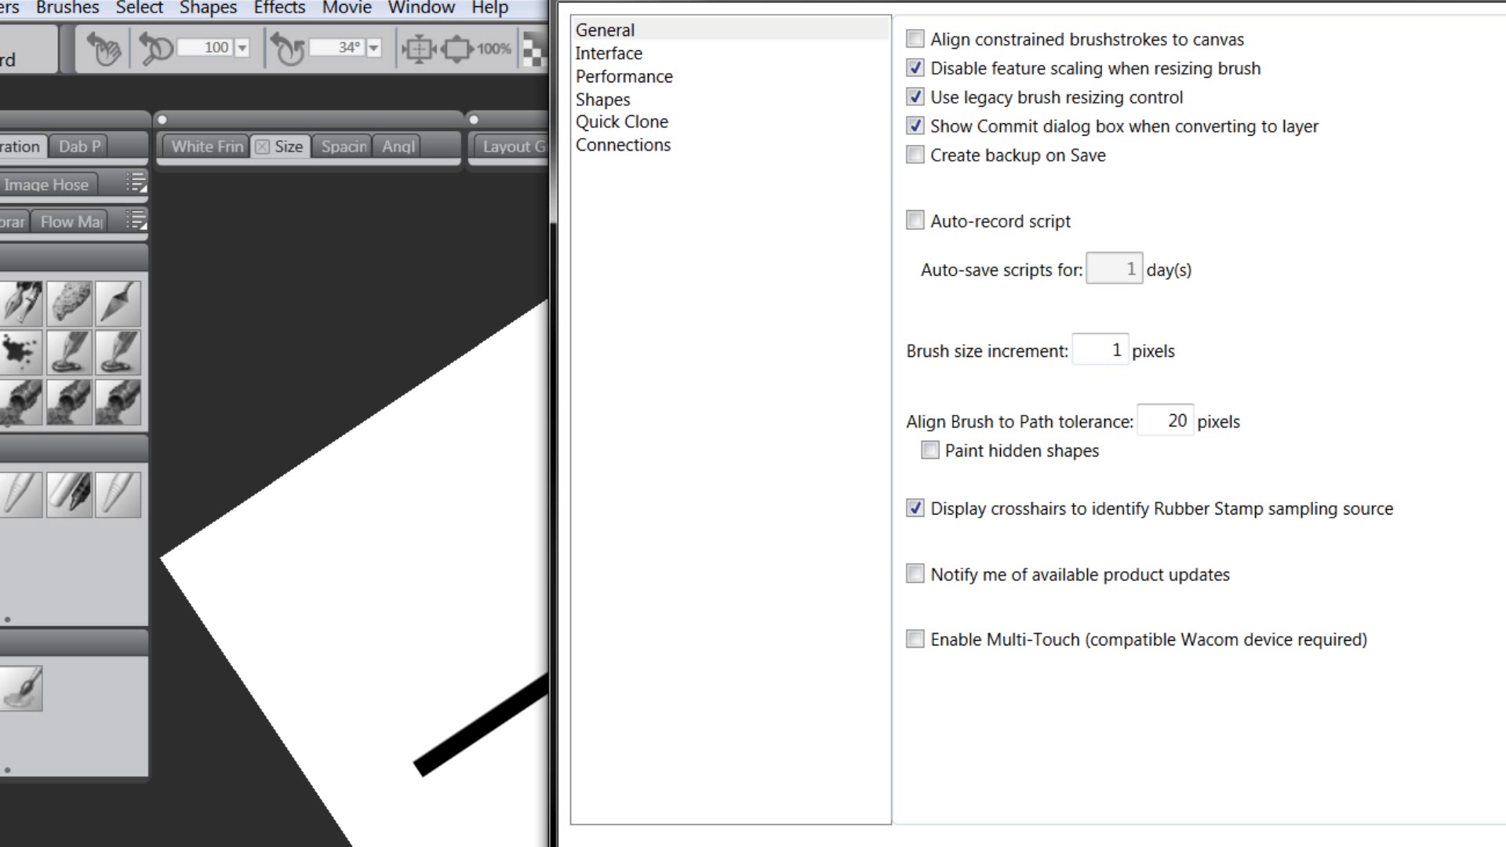
key("Return")
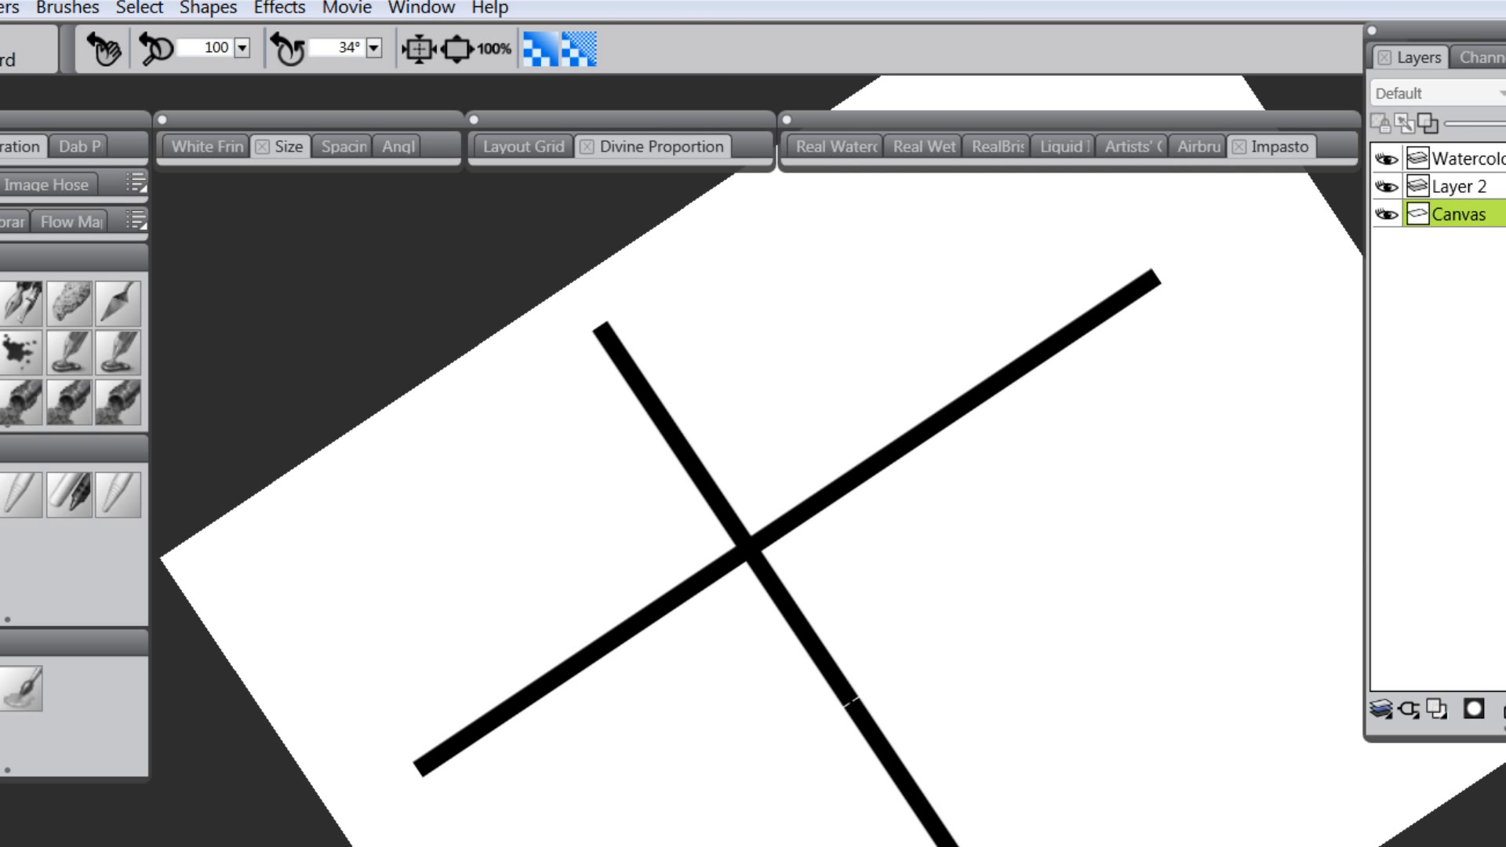
Paint three horizontal and two vertical constrained straight strokes in red across the rotated canvas
left_click(19, 303)
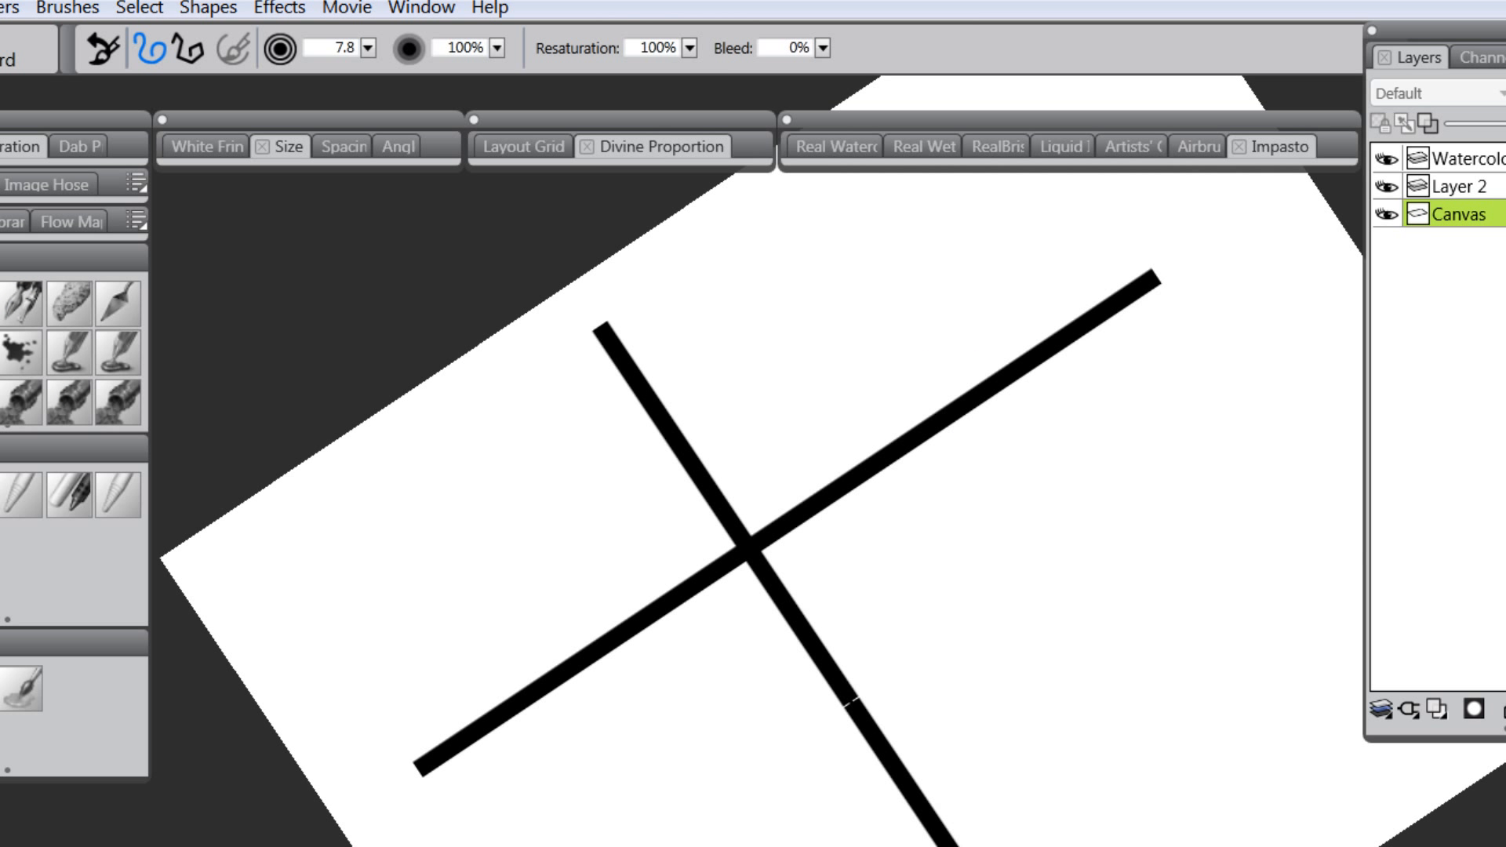
left_click_drag(484, 528, 1171, 547)
left_click_drag(816, 319, 816, 846)
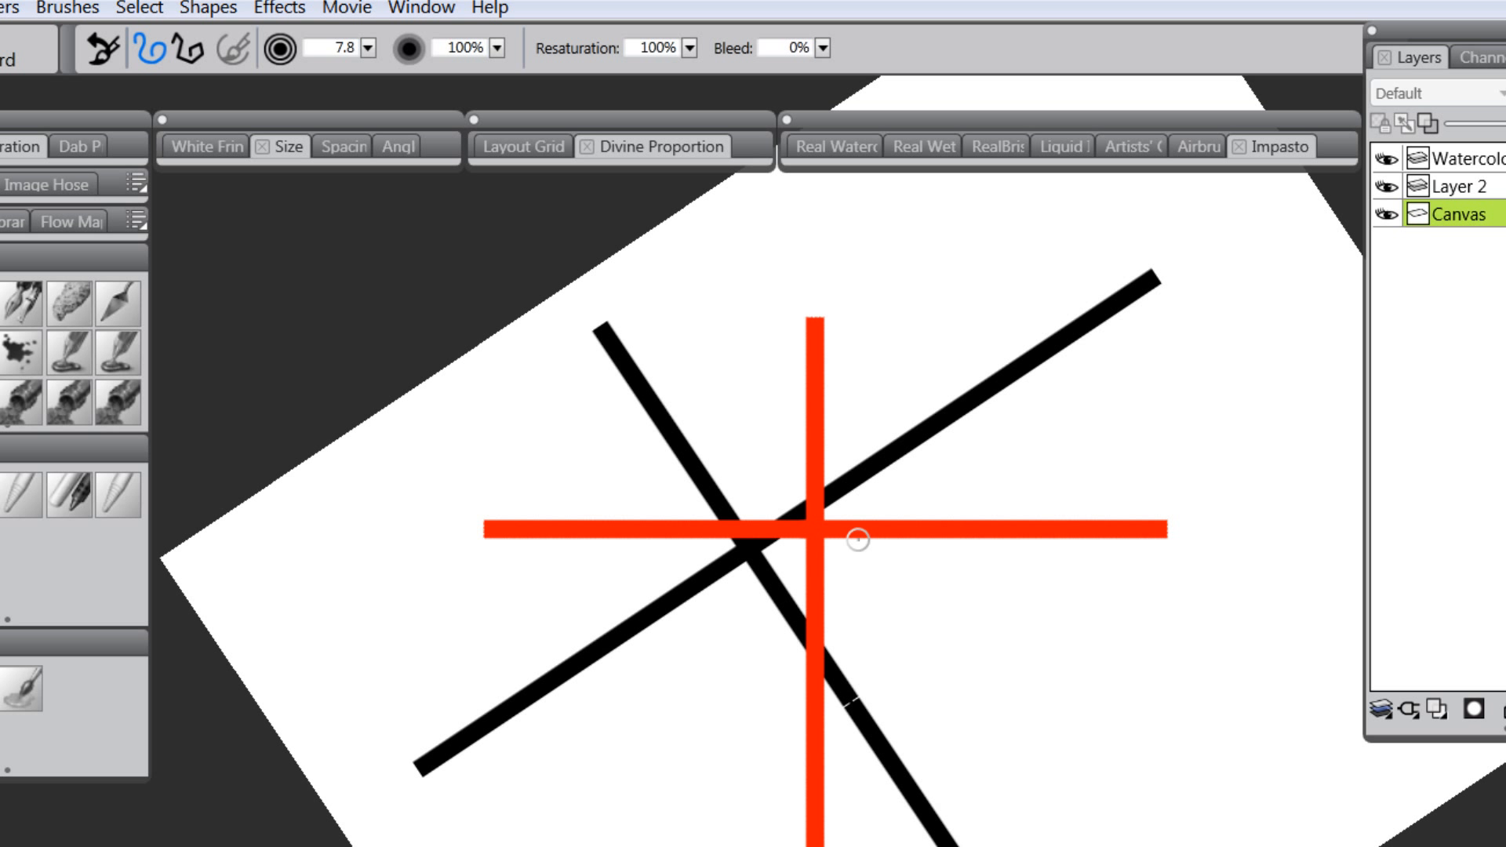
left_click_drag(700, 329, 1014, 329)
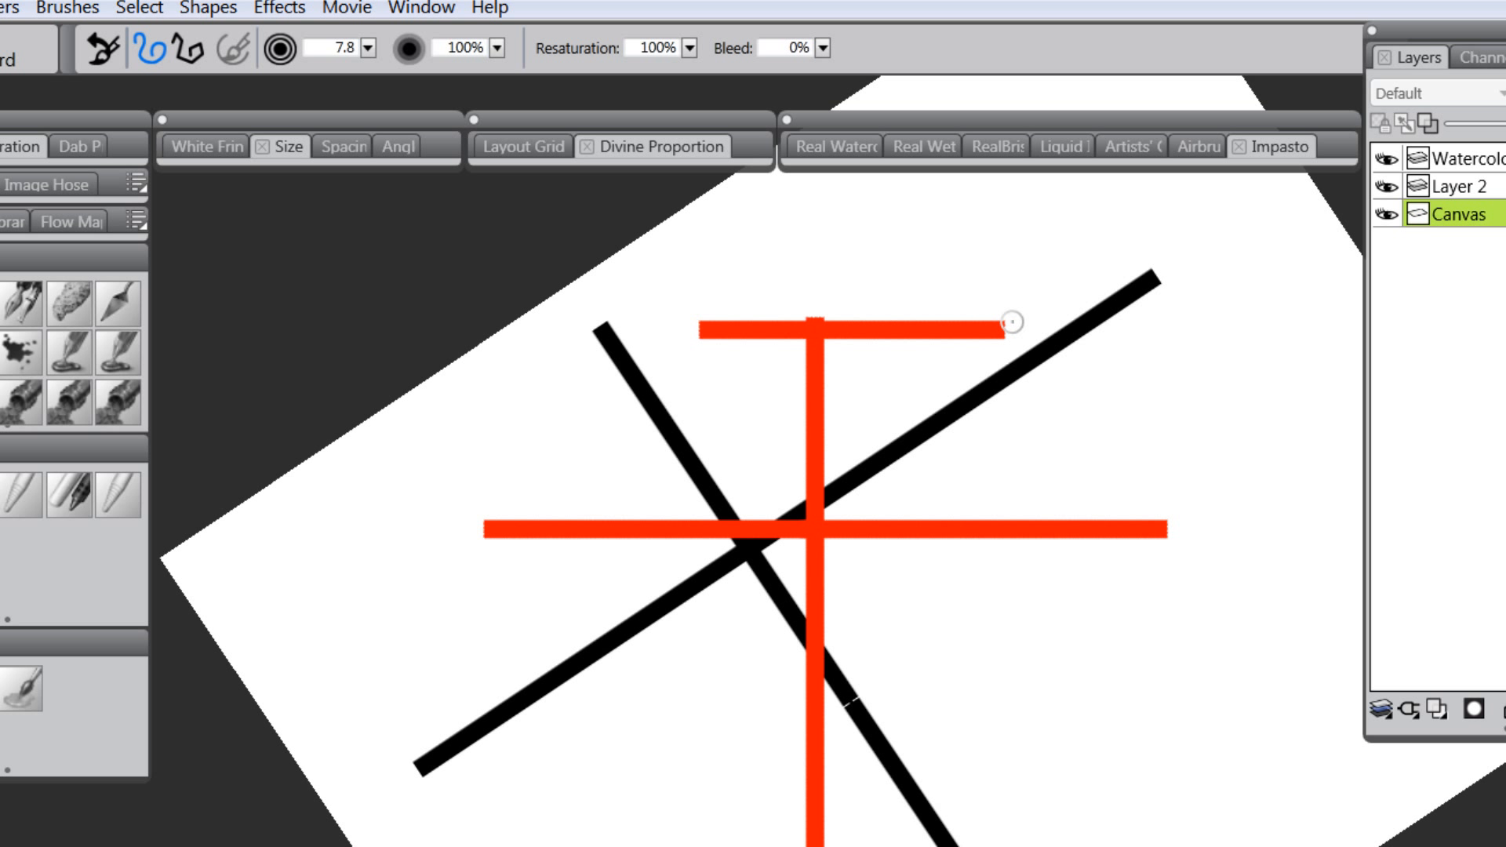
left_click_drag(749, 250, 1066, 249)
left_click_drag(891, 208, 892, 470)
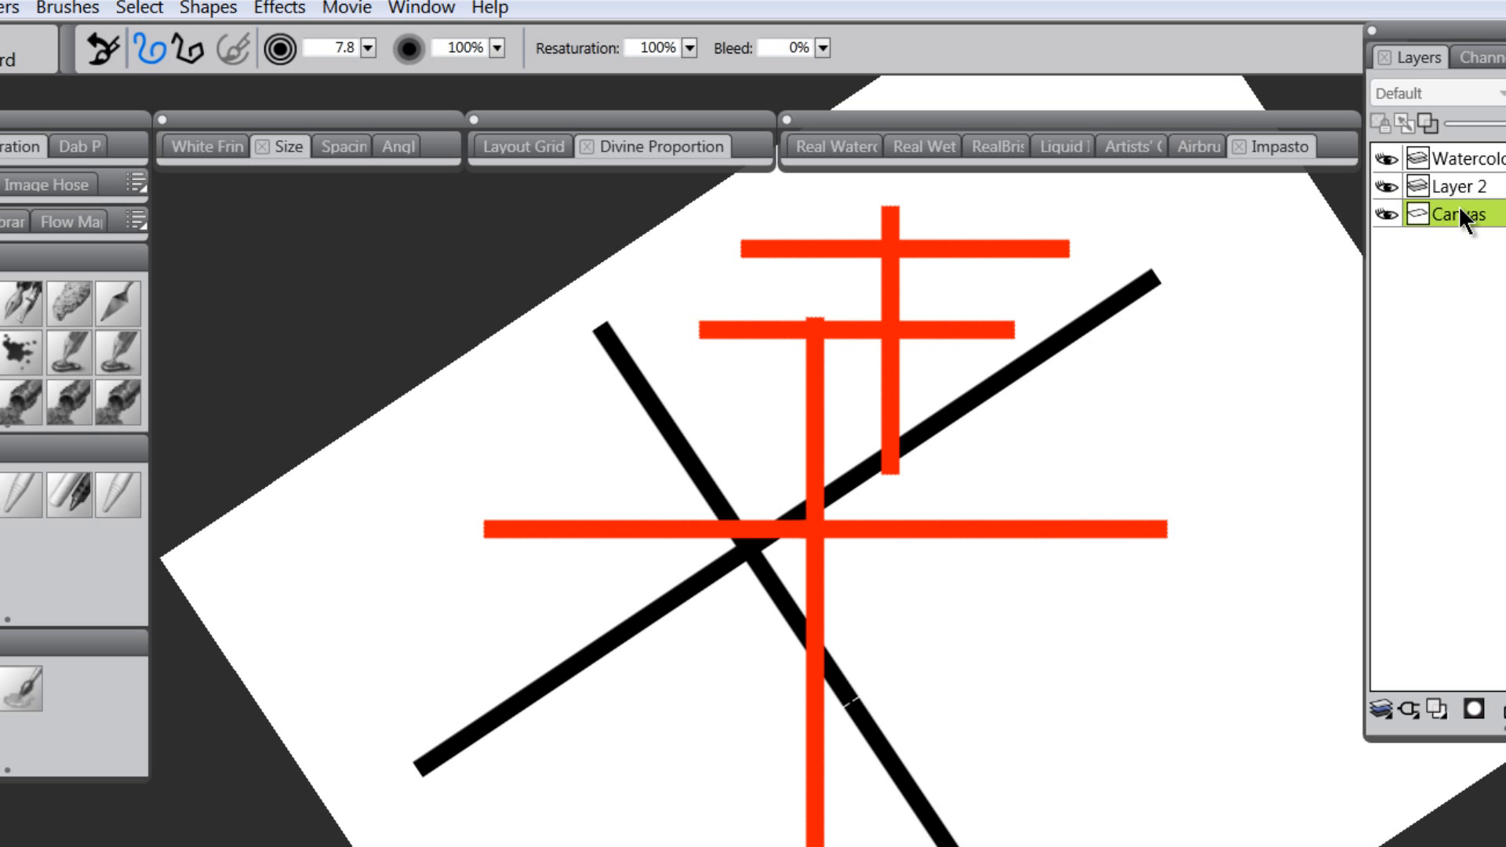
Clear all the test strokes from the canvas and remove the selection
key("ctrl+a")
key("Delete")
key("ctrl+d")
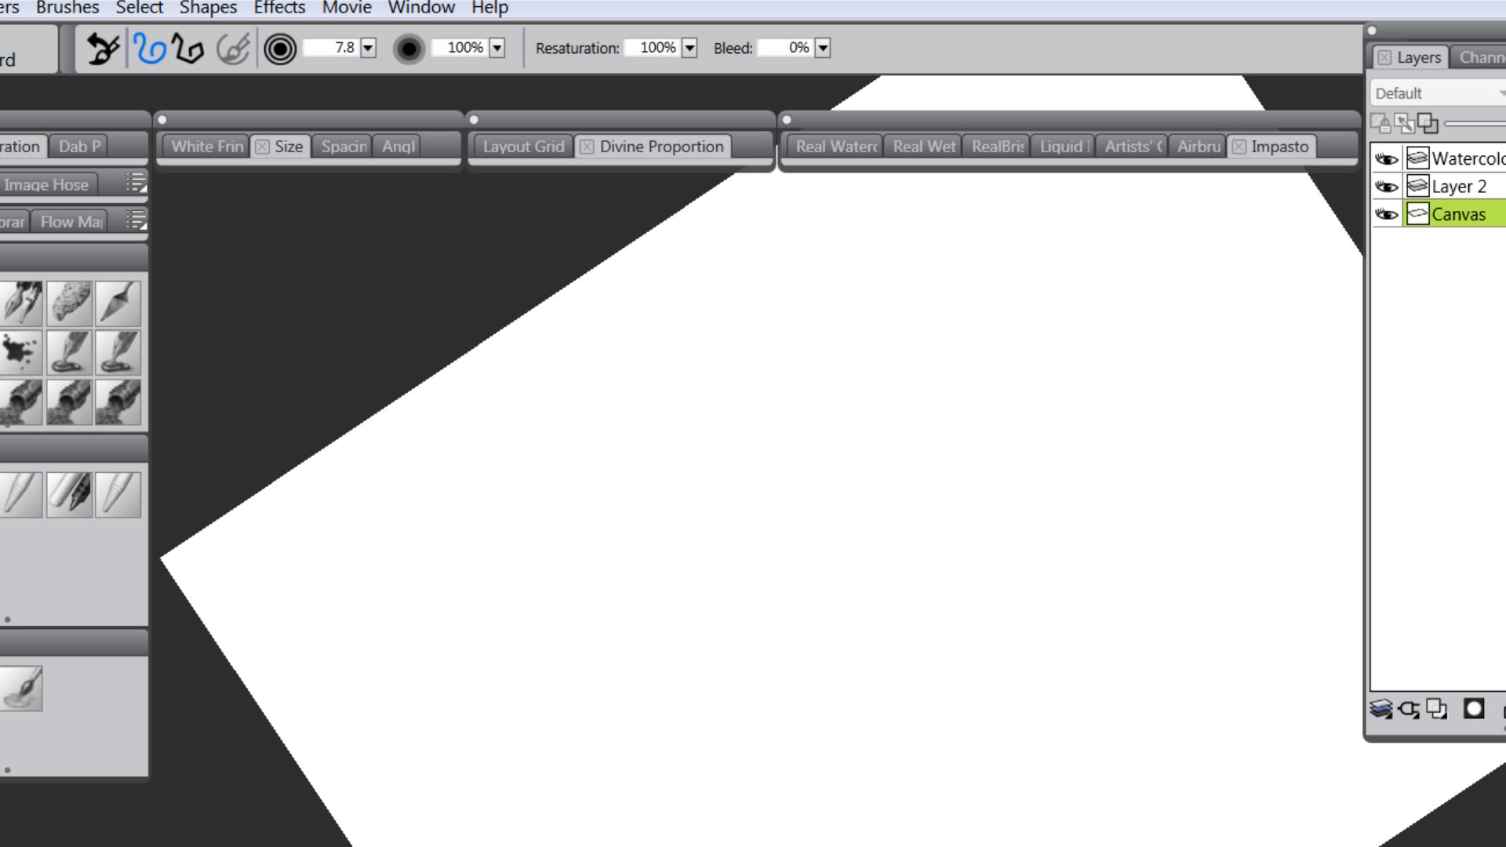
Examine the "Disable feature scaling when resizing brush" option in the General preferences
left_click(0, 7)
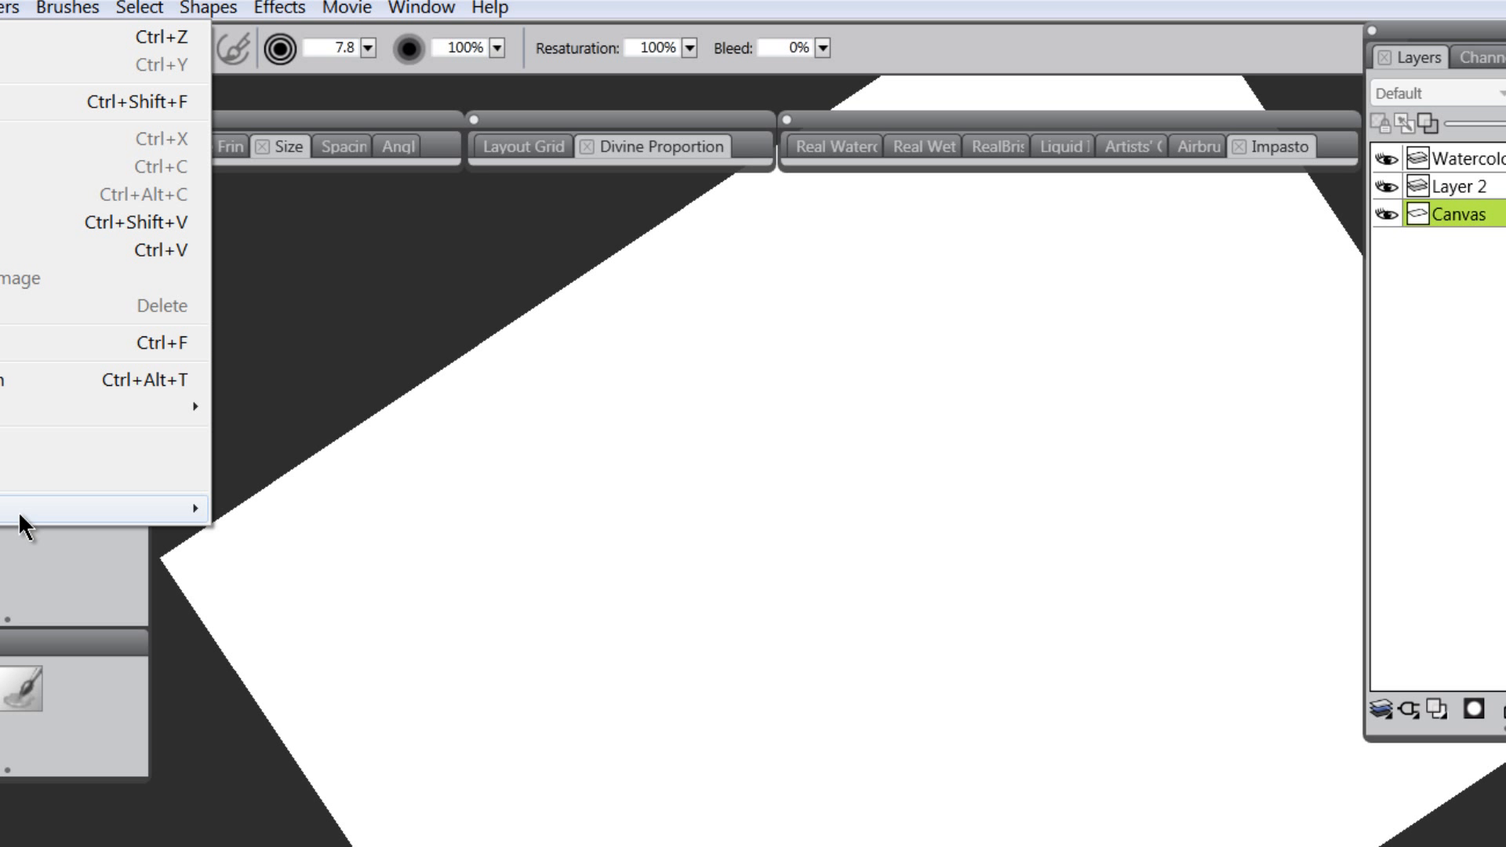
mouse_move(19, 512)
left_click(253, 509)
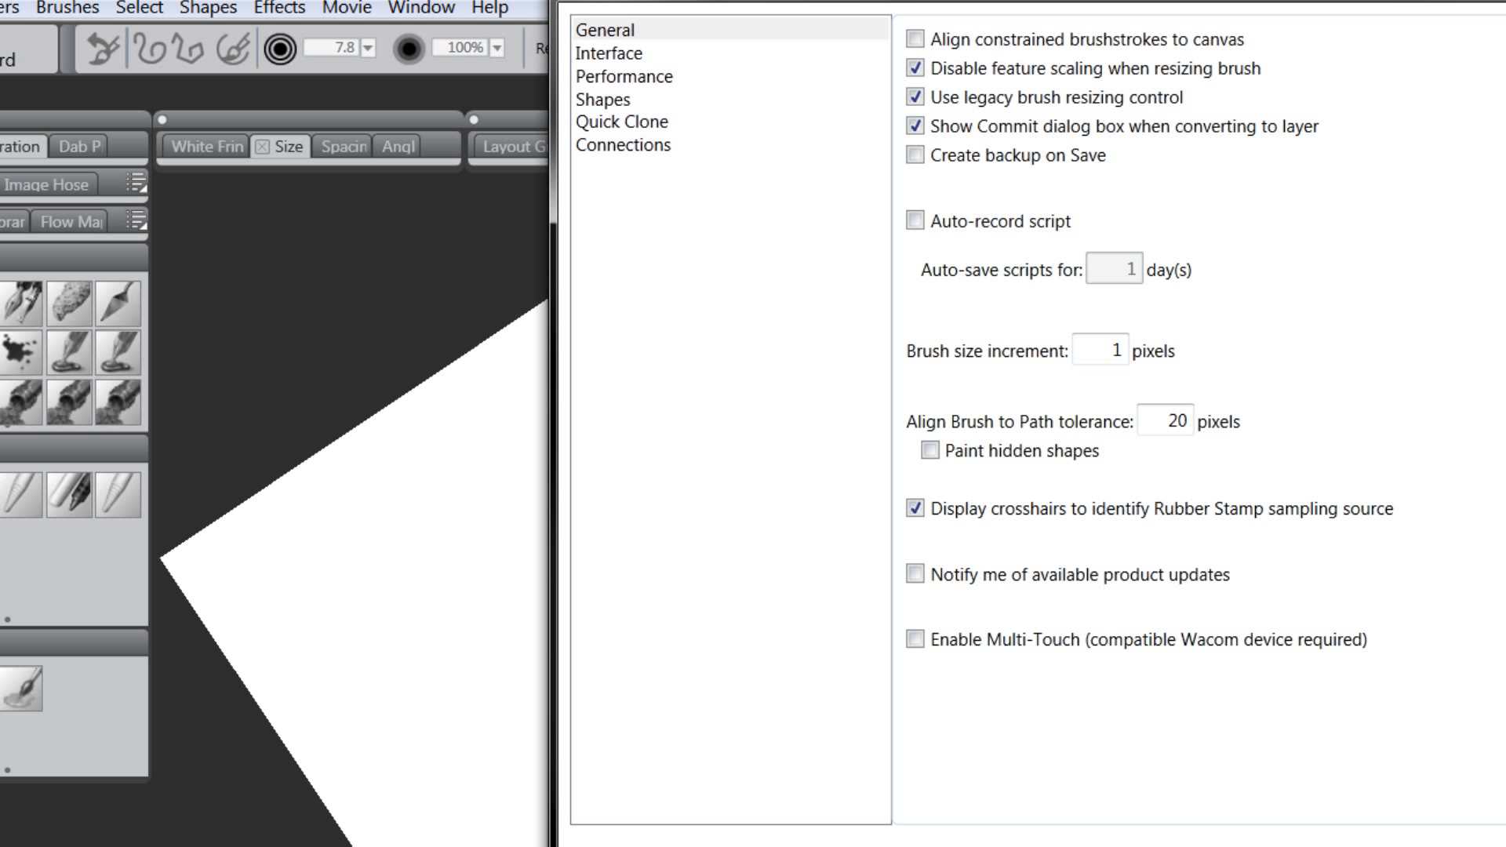
left_click(1505, 846)
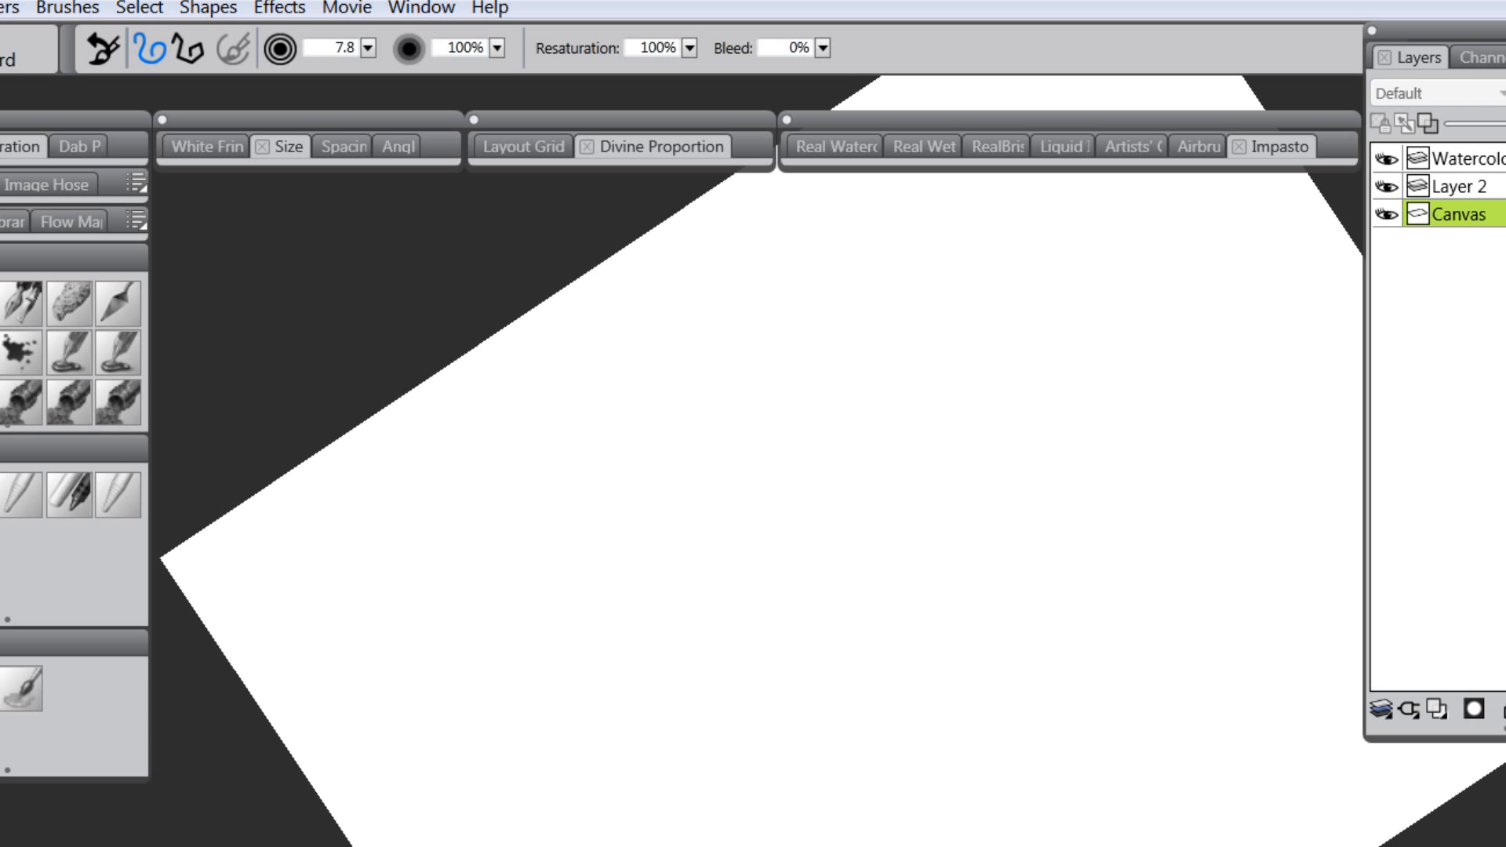
Choose the Real Fan Soft variant from the Oils brush category
left_click(0, 494)
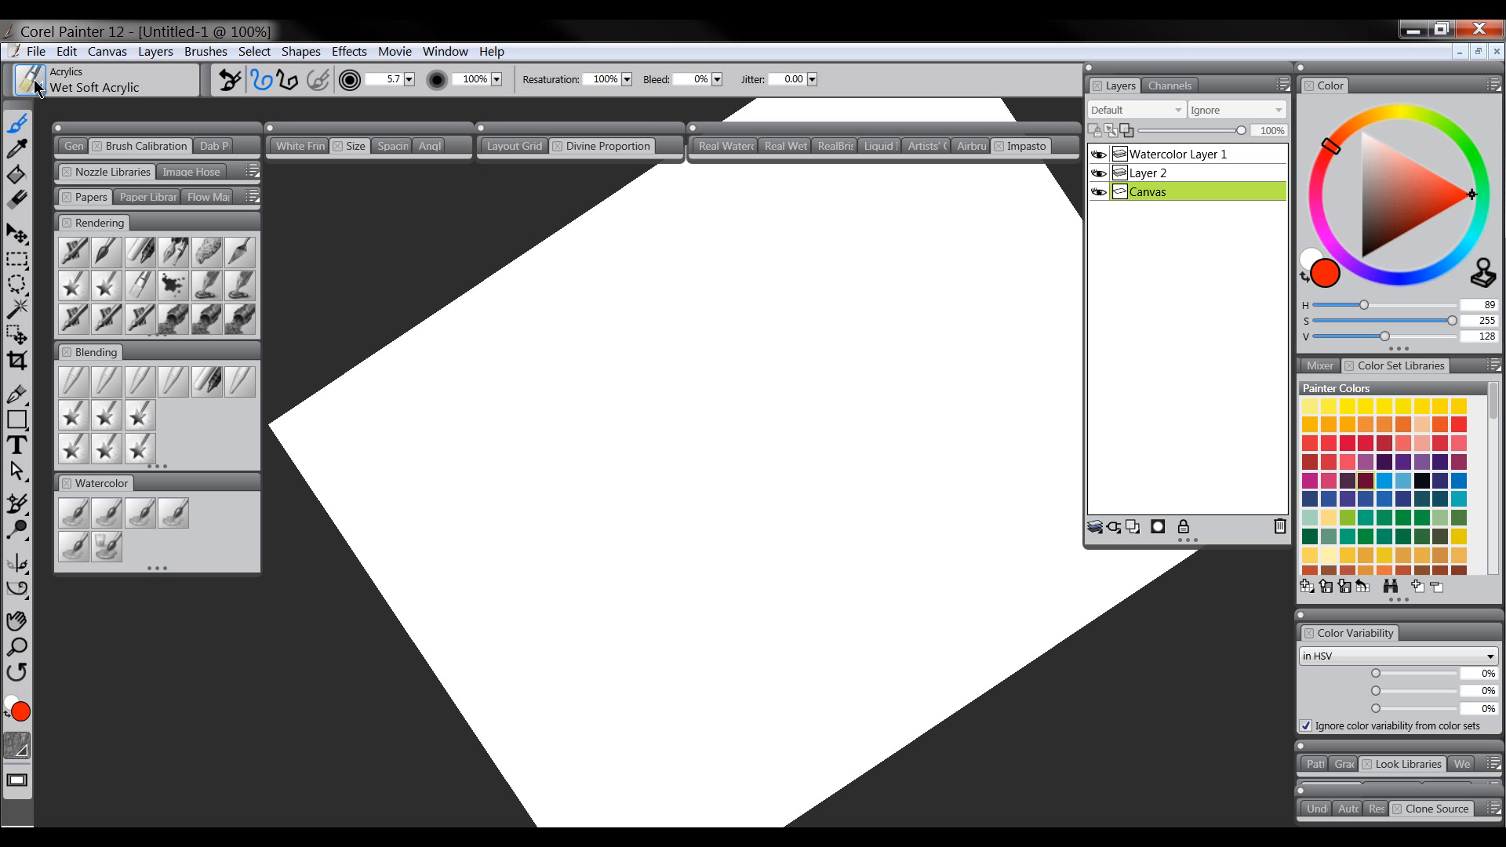
left_click(105, 252)
left_click(27, 83)
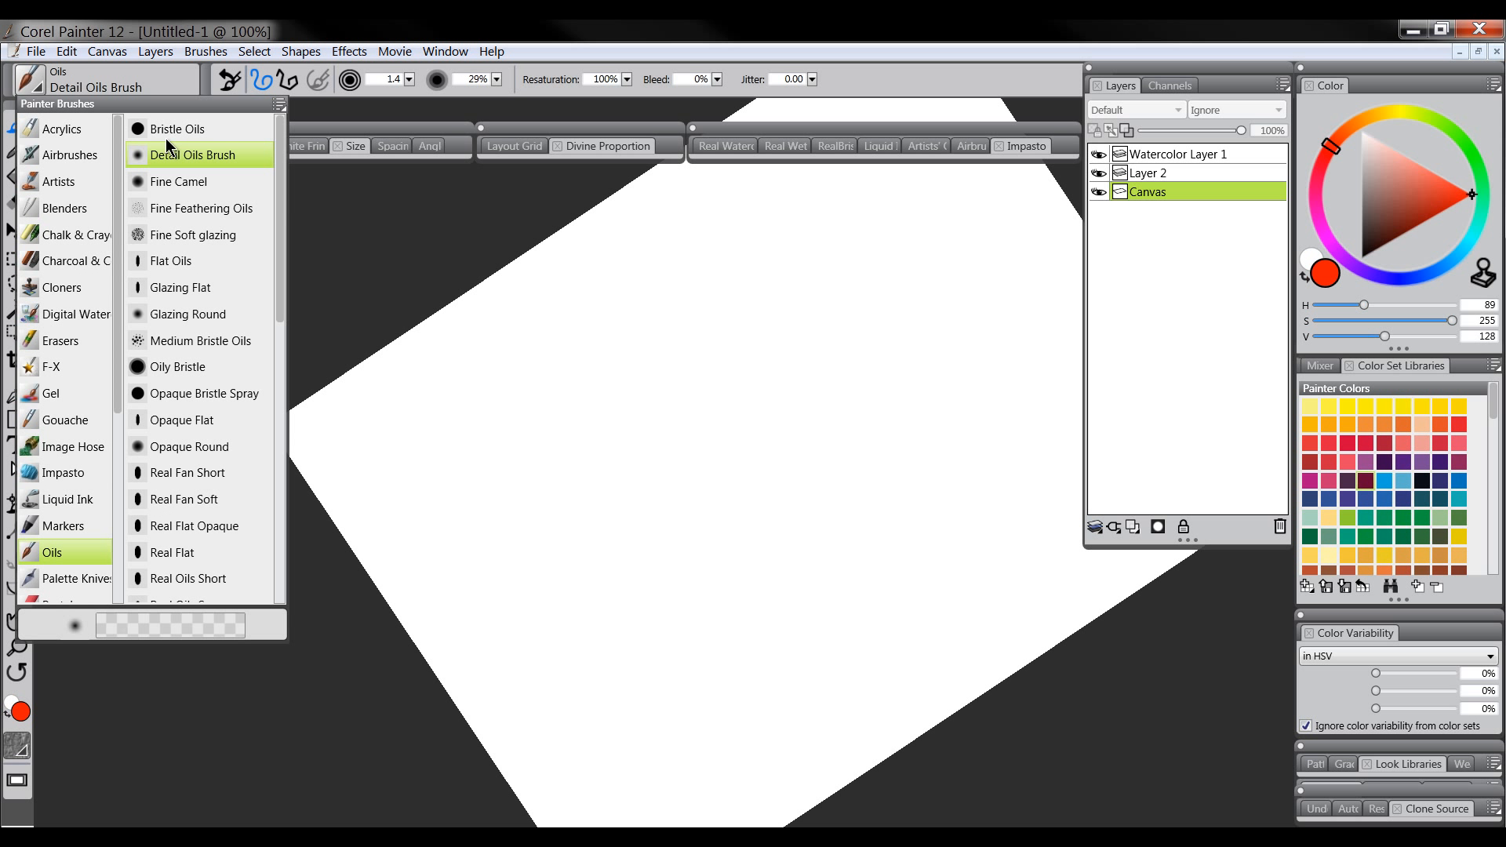
left_click(170, 504)
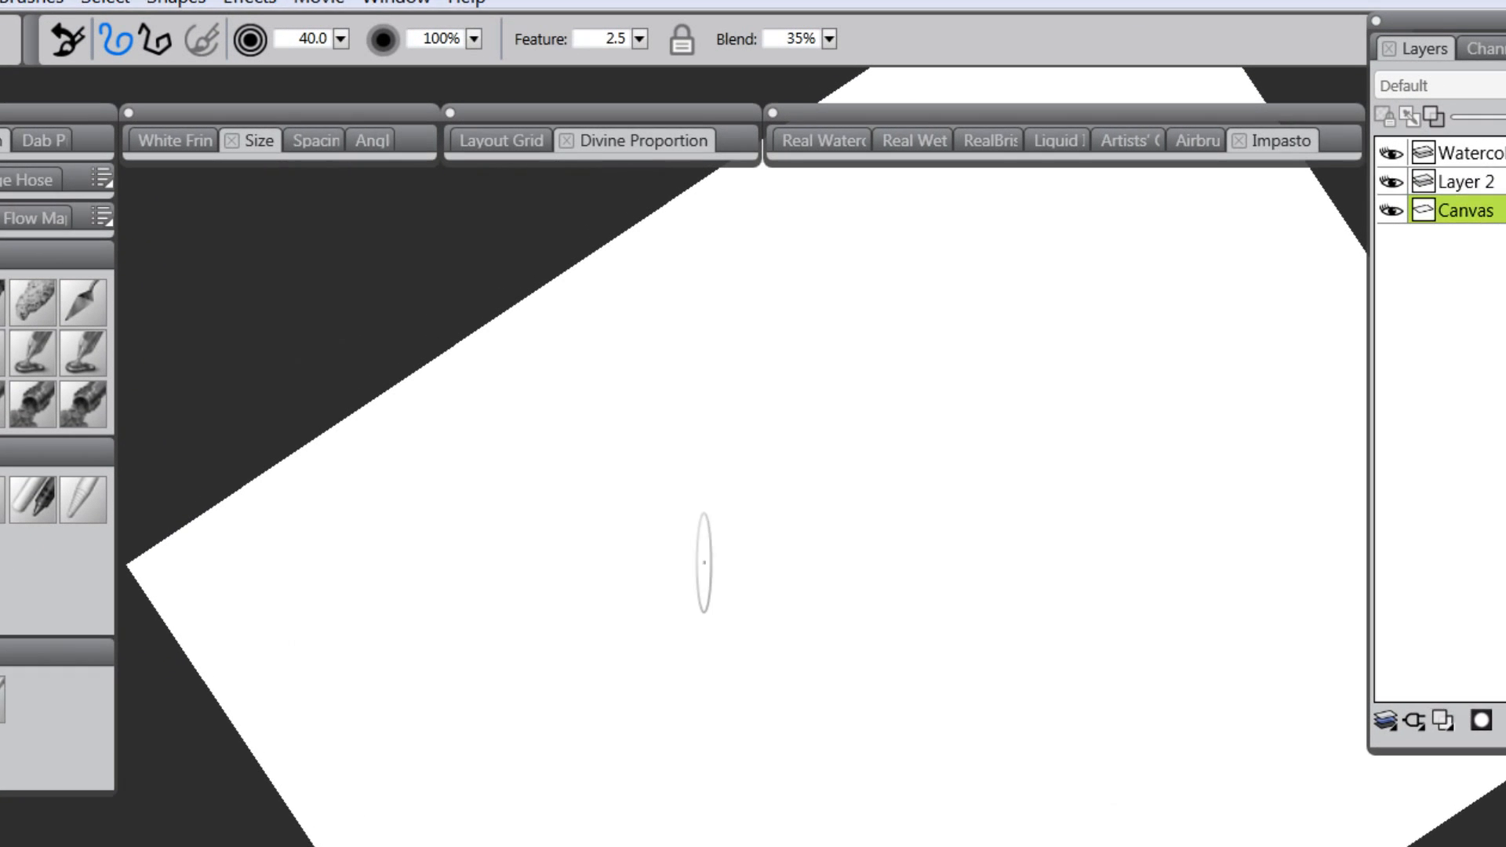
Paint a broad red patch at brush size 40 and a small mark above it at brush size 6.7
left_click_drag(641, 416, 800, 395)
left_click_drag(950, 532, 1203, 416)
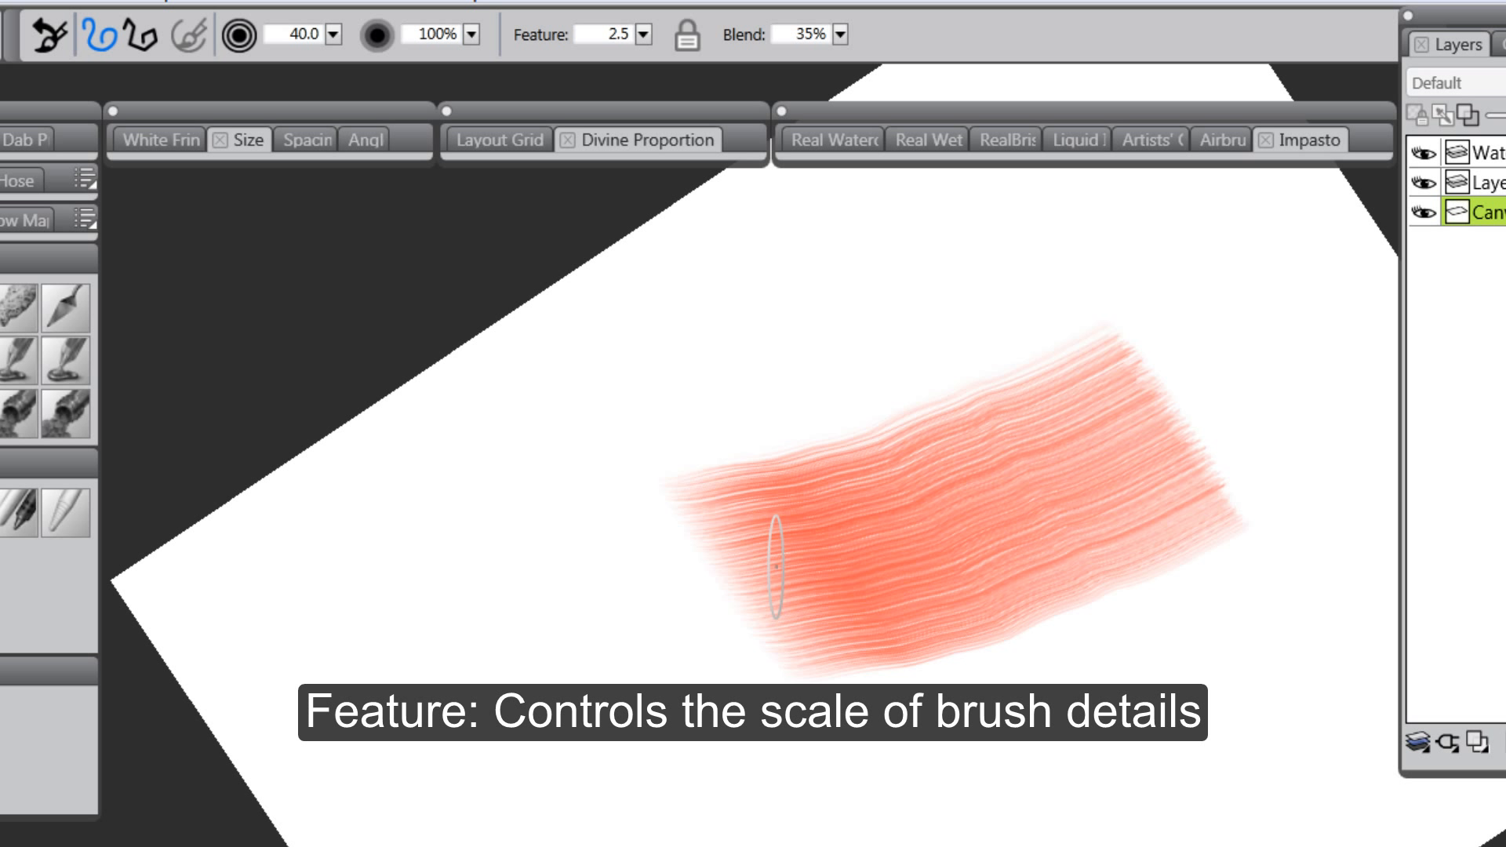
mouse_move(746, 436)
left_mouse_down()
mouse_move(755, 449)
mouse_move(742, 454)
mouse_move(769, 441)
left_mouse_up()
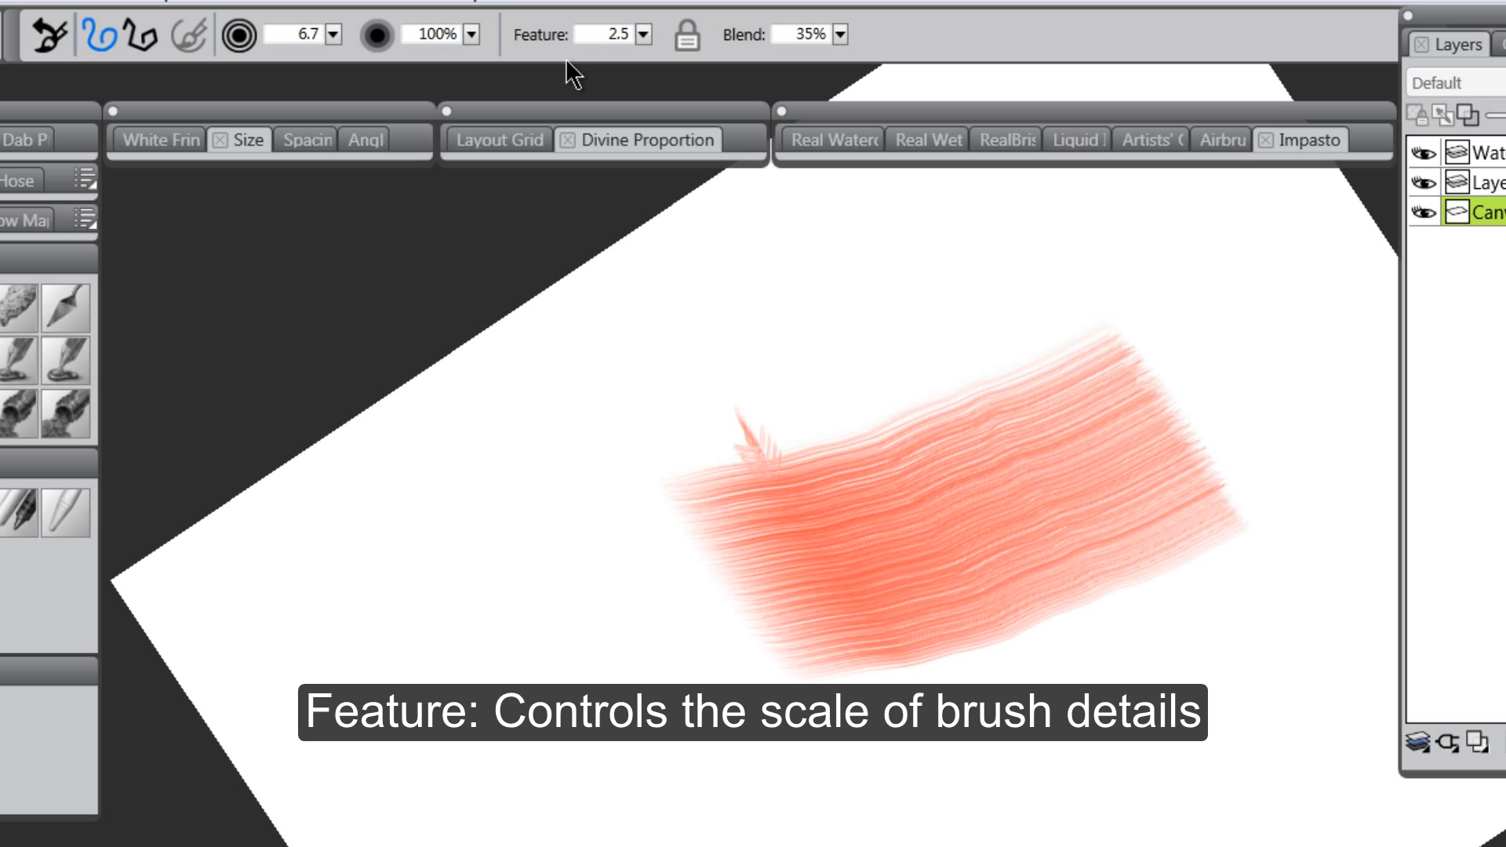
Set the brush Feature to 12.9 and paint a sparse-bristled red patch above the first one at brush size 49.4
left_click(644, 35)
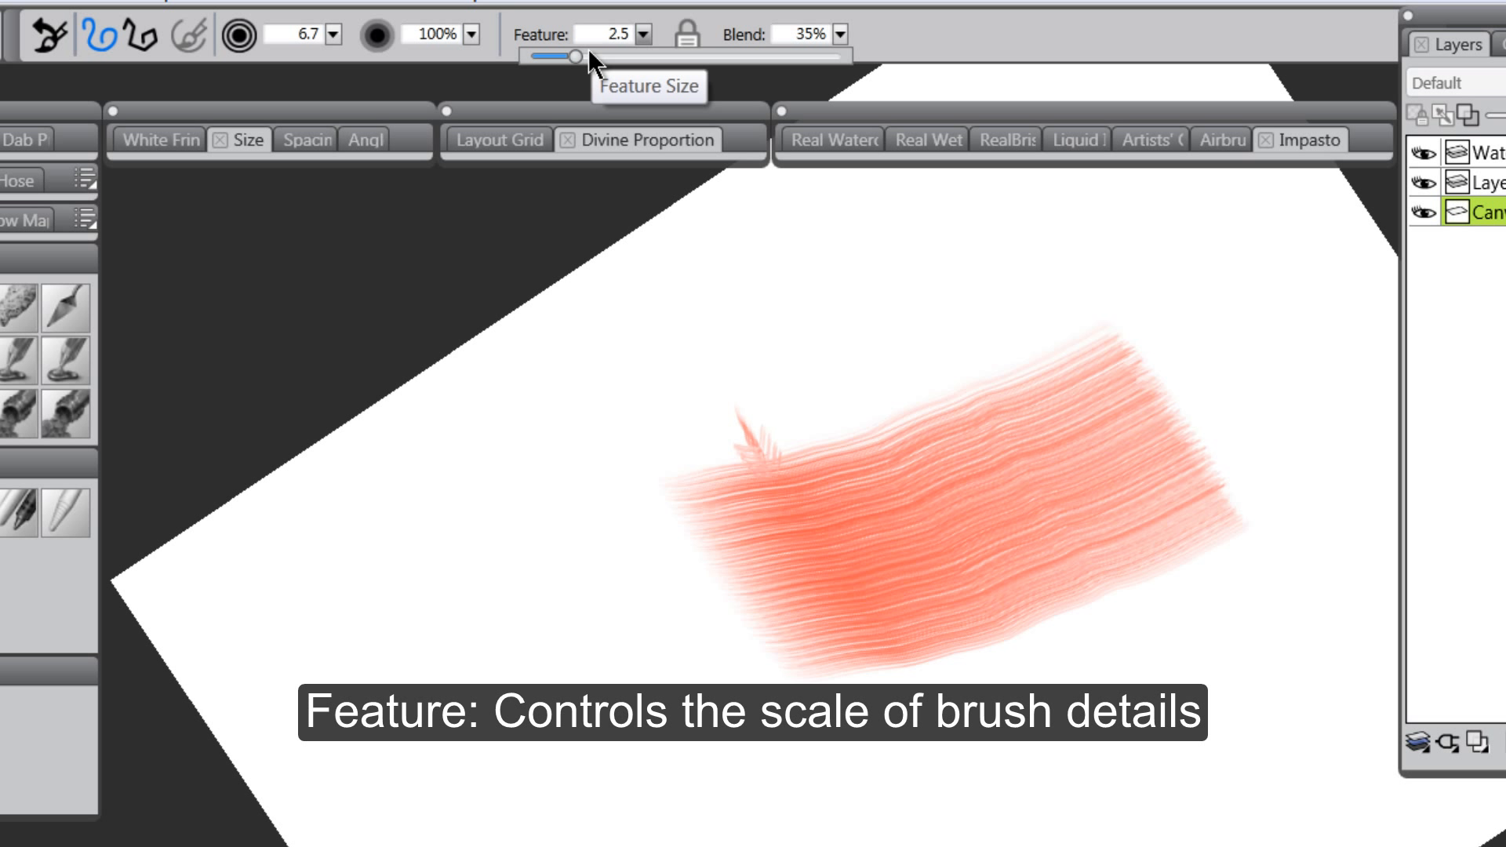
left_click_drag(576, 57, 667, 56)
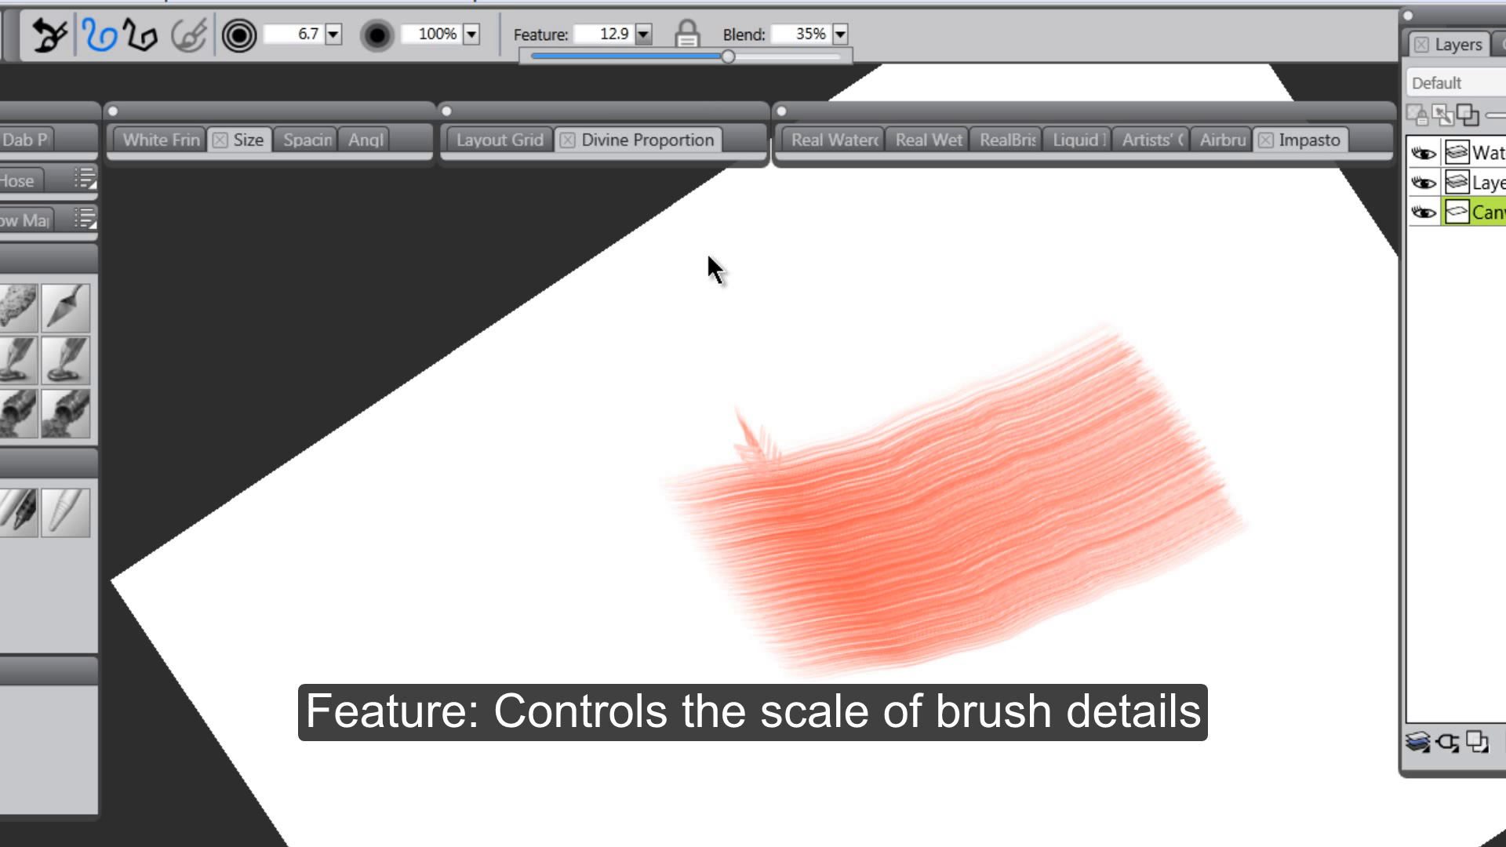
left_click(681, 295)
mouse_move(694, 328)
left_mouse_down()
mouse_move(731, 393)
mouse_move(949, 235)
mouse_move(686, 370)
mouse_move(958, 259)
mouse_move(771, 331)
left_mouse_up()
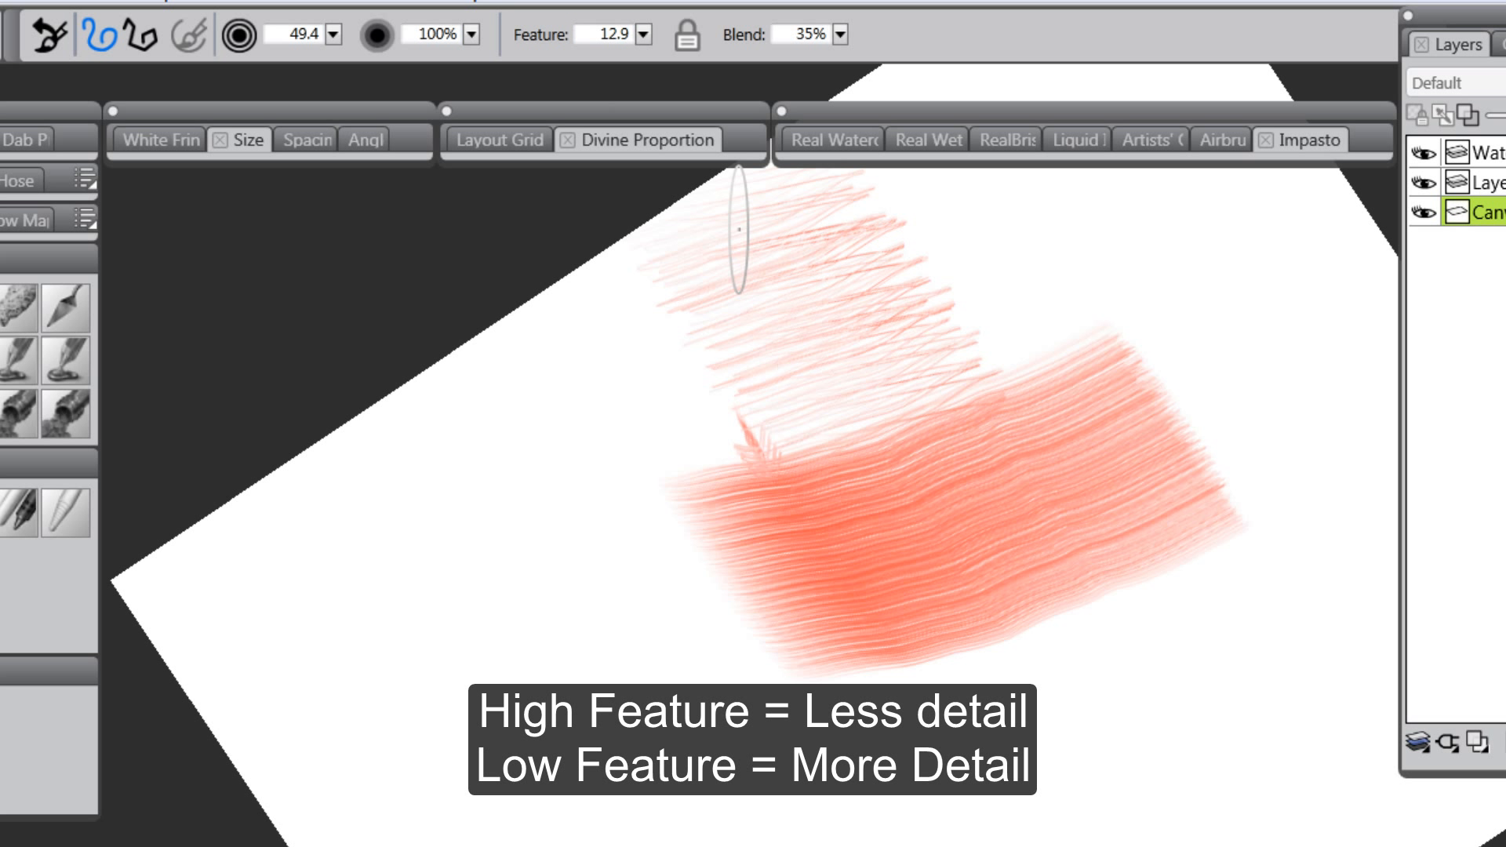
Set the brush Feature to 1.0 and paint dense red patches beside and below the existing ones
left_click(642, 33)
left_click_drag(727, 55, 551, 56)
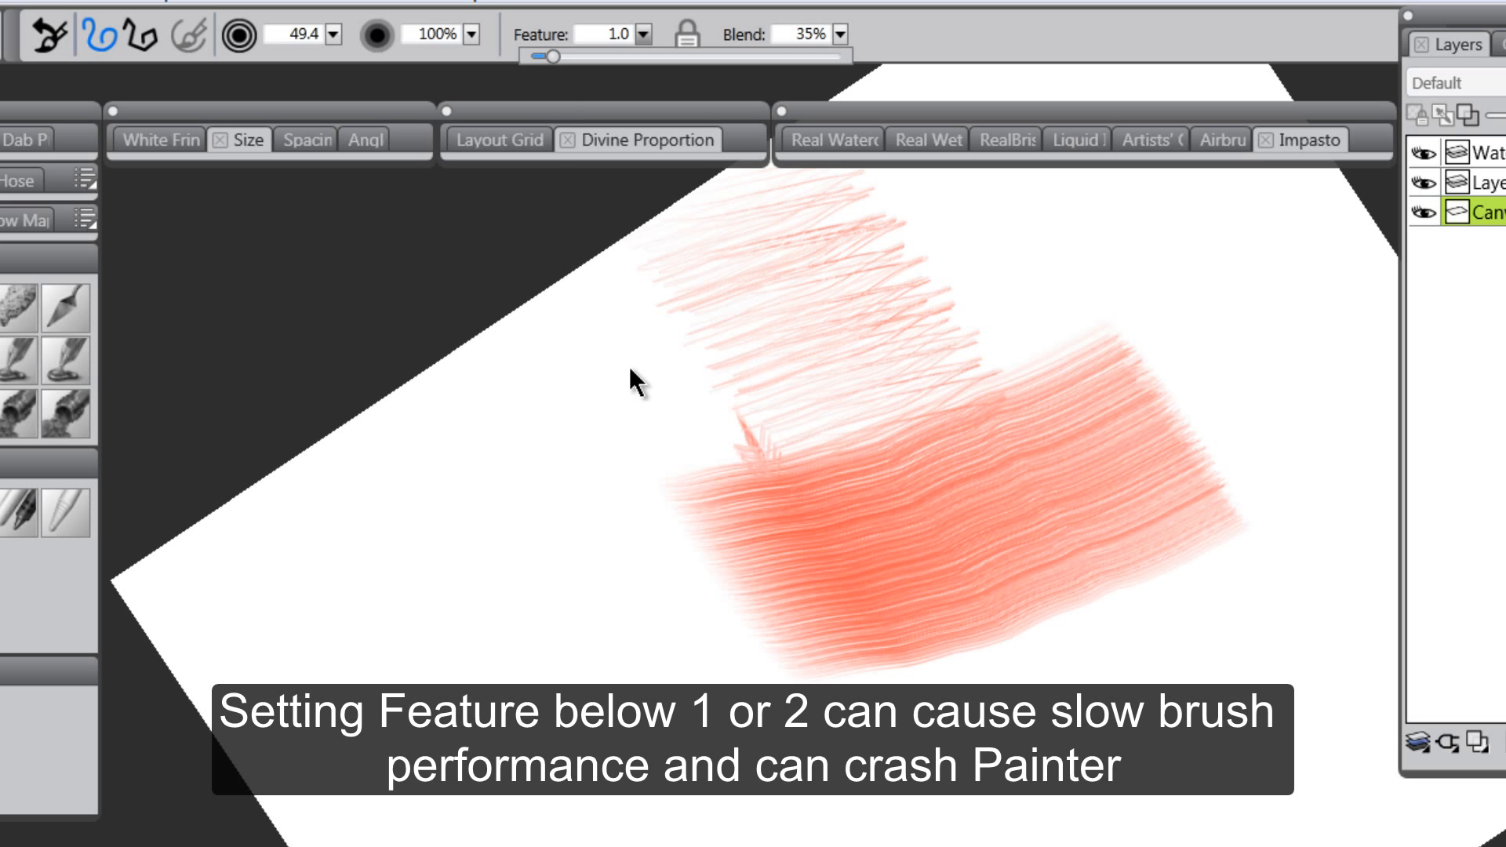
mouse_move(549, 329)
left_mouse_down()
mouse_move(562, 387)
mouse_move(462, 479)
left_mouse_up()
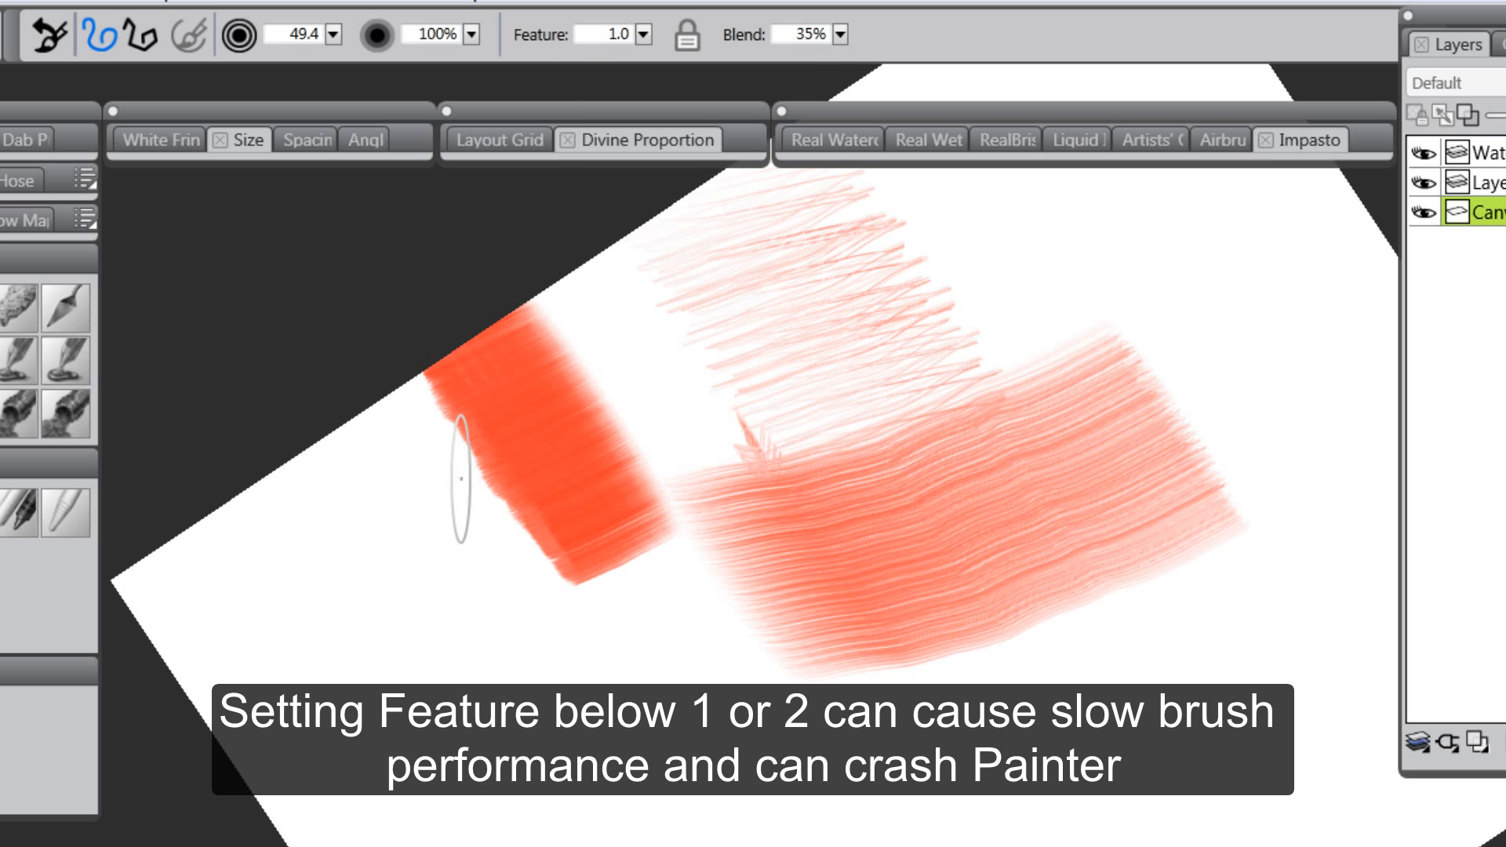
left_click_drag(720, 706, 381, 805)
left_click_drag(1008, 816, 618, 828)
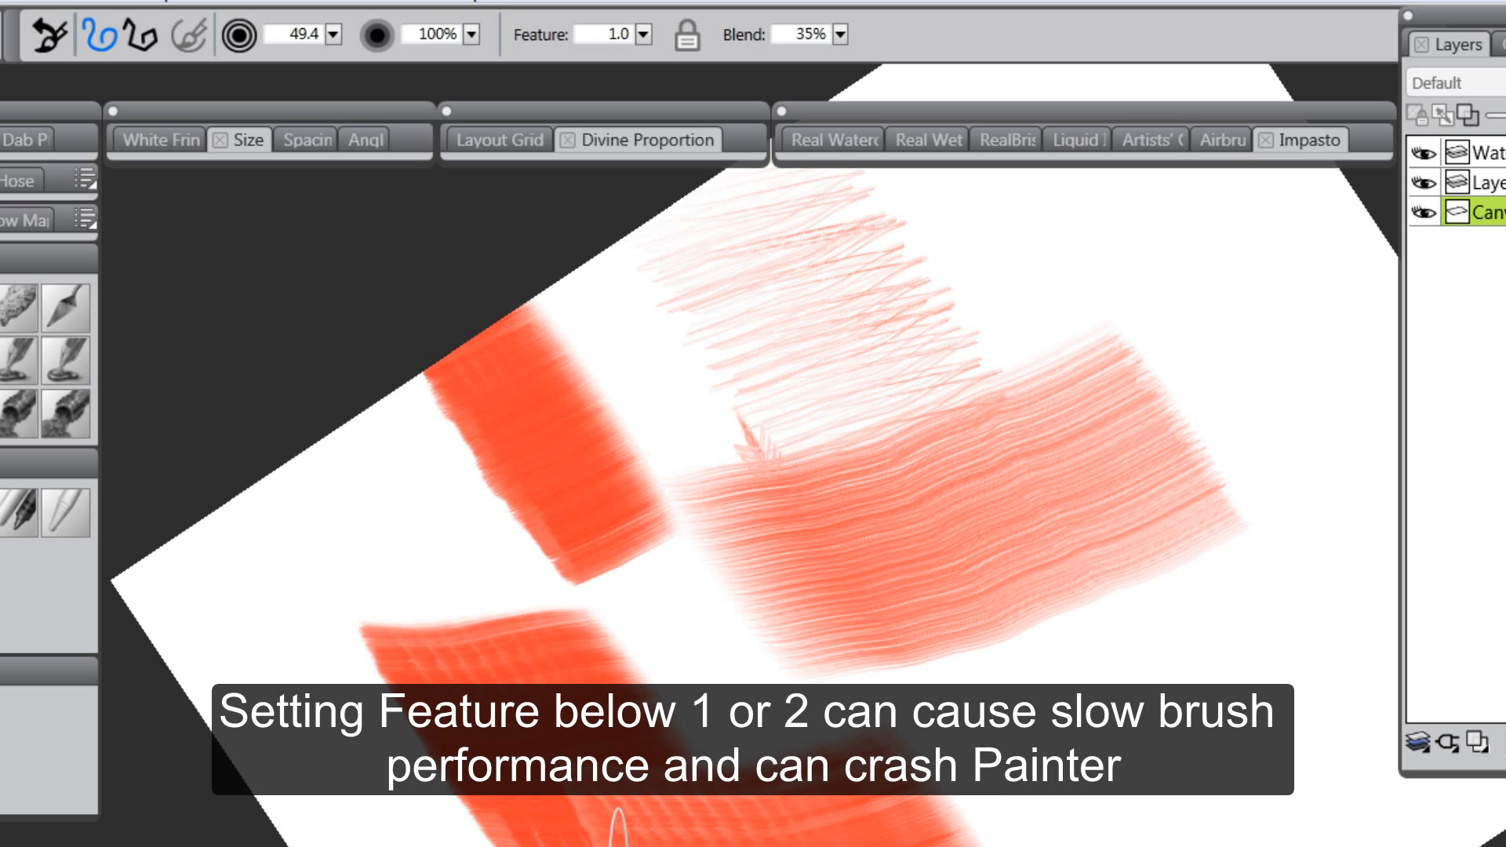
Set the brush Feature to 2.2
left_click(643, 35)
left_click_drag(548, 56, 571, 58)
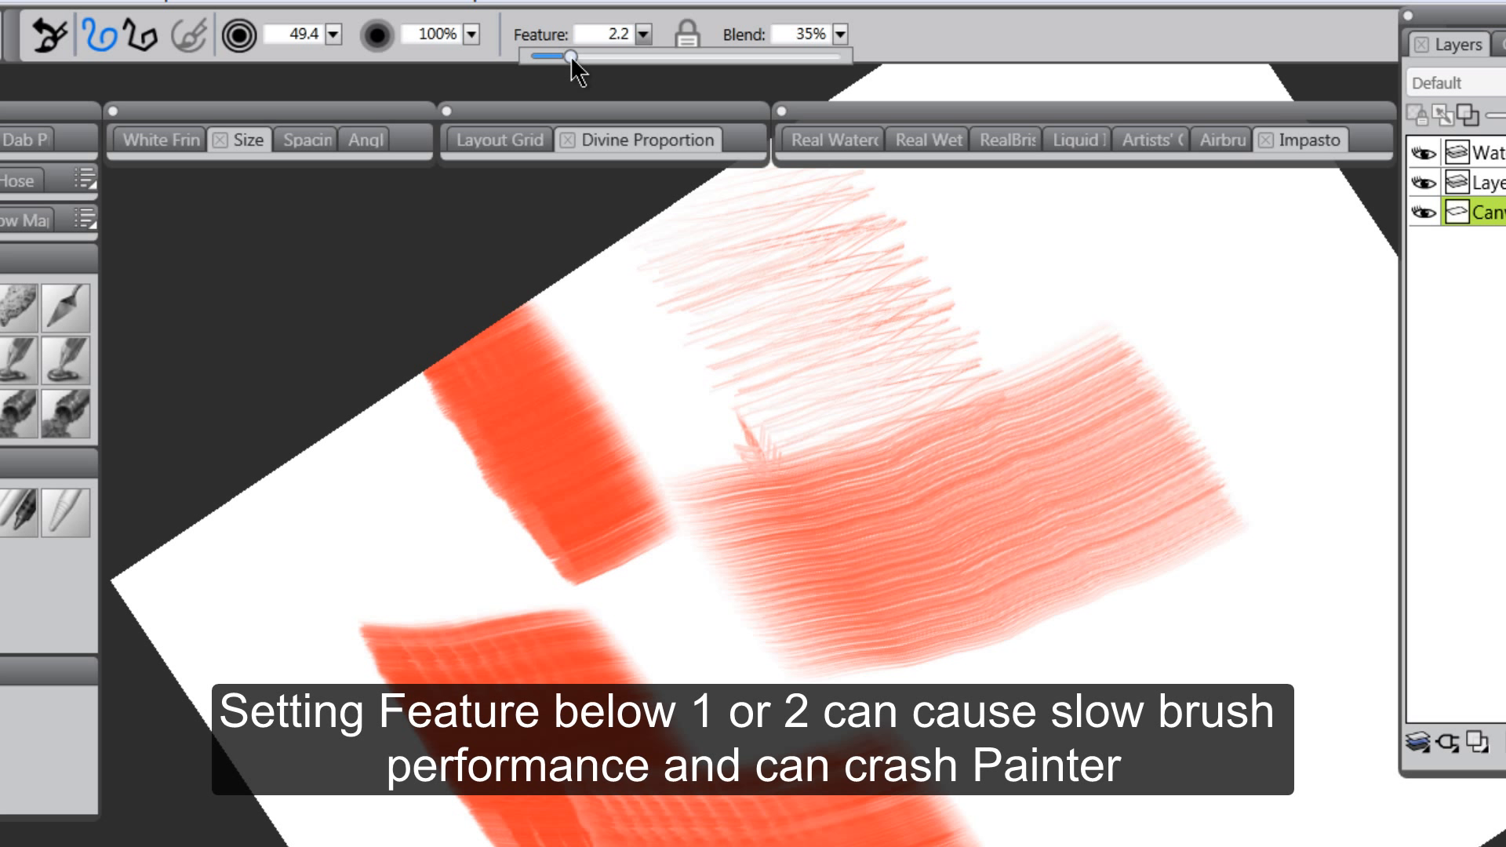
left_click(3, 66)
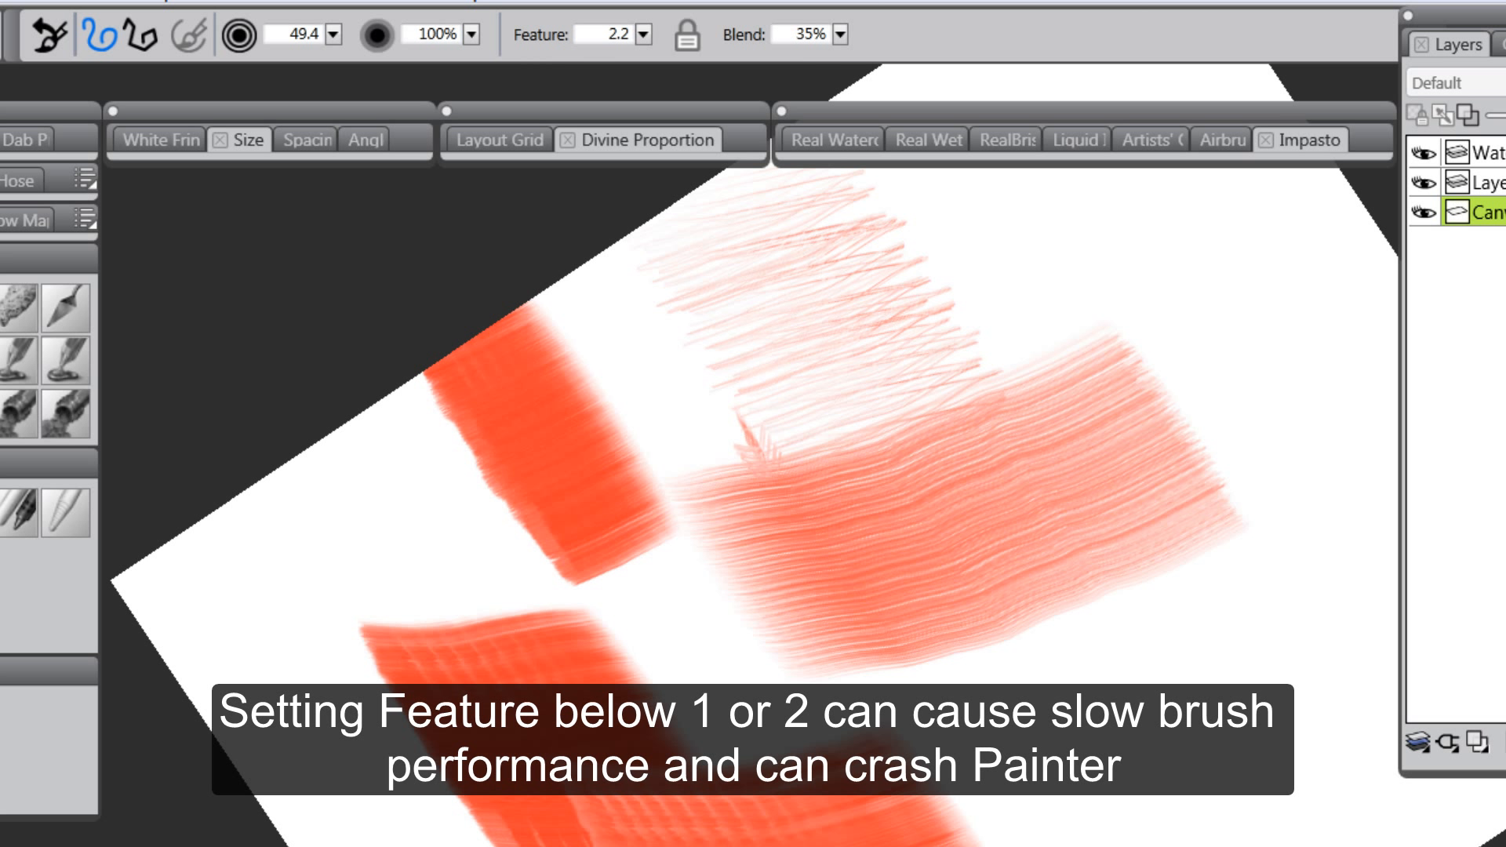
In the General preferences, disable feature scaling when resizing the brush and turn off the legacy brush resizing control
left_click(2, 1)
mouse_move(21, 526)
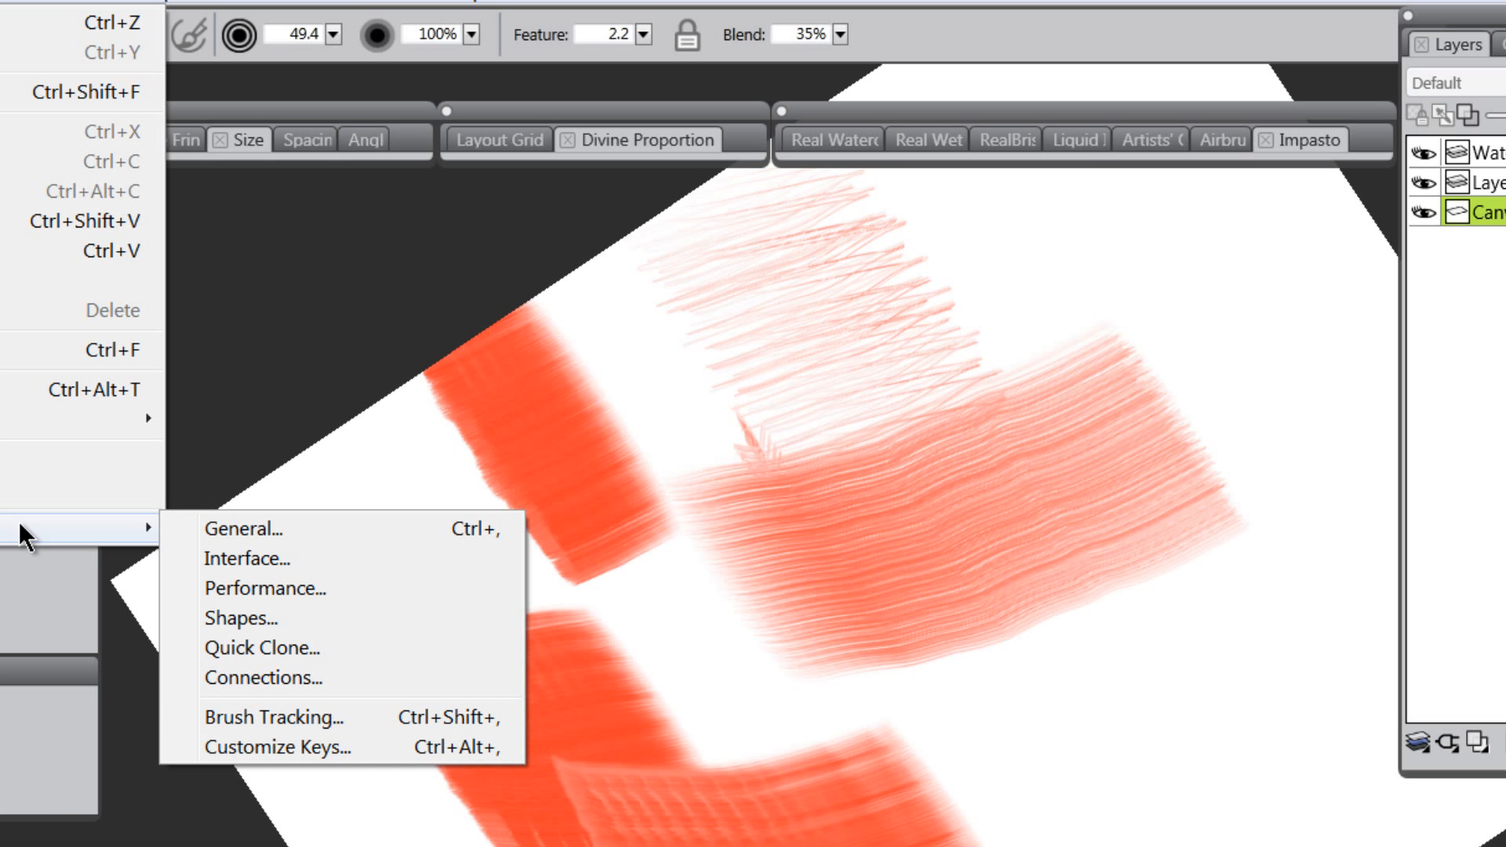
left_click(233, 530)
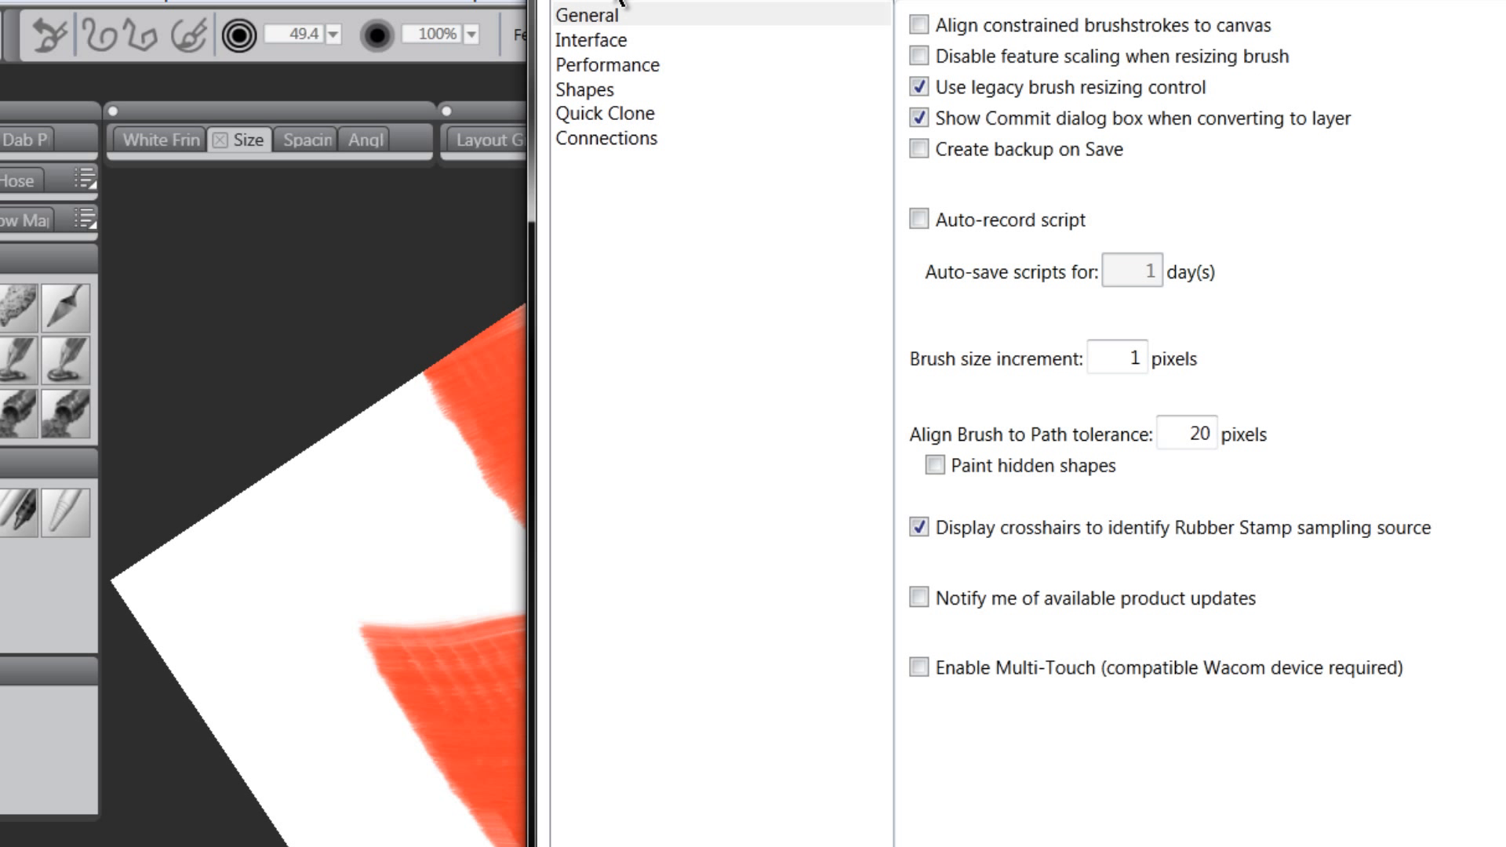
left_click_drag(623, 6, 912, 125)
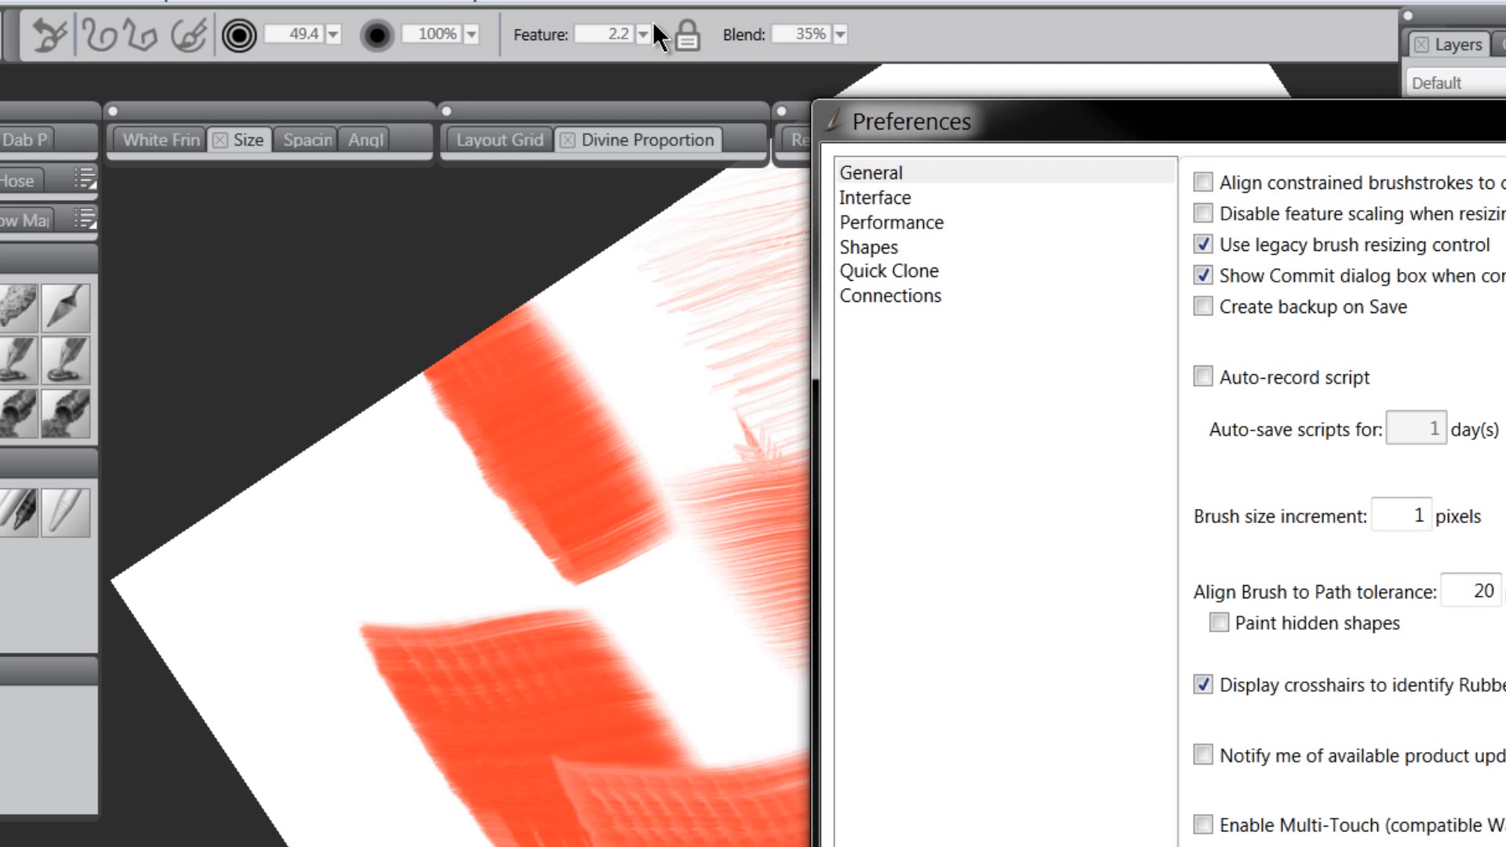
left_click_drag(987, 130, 769, 132)
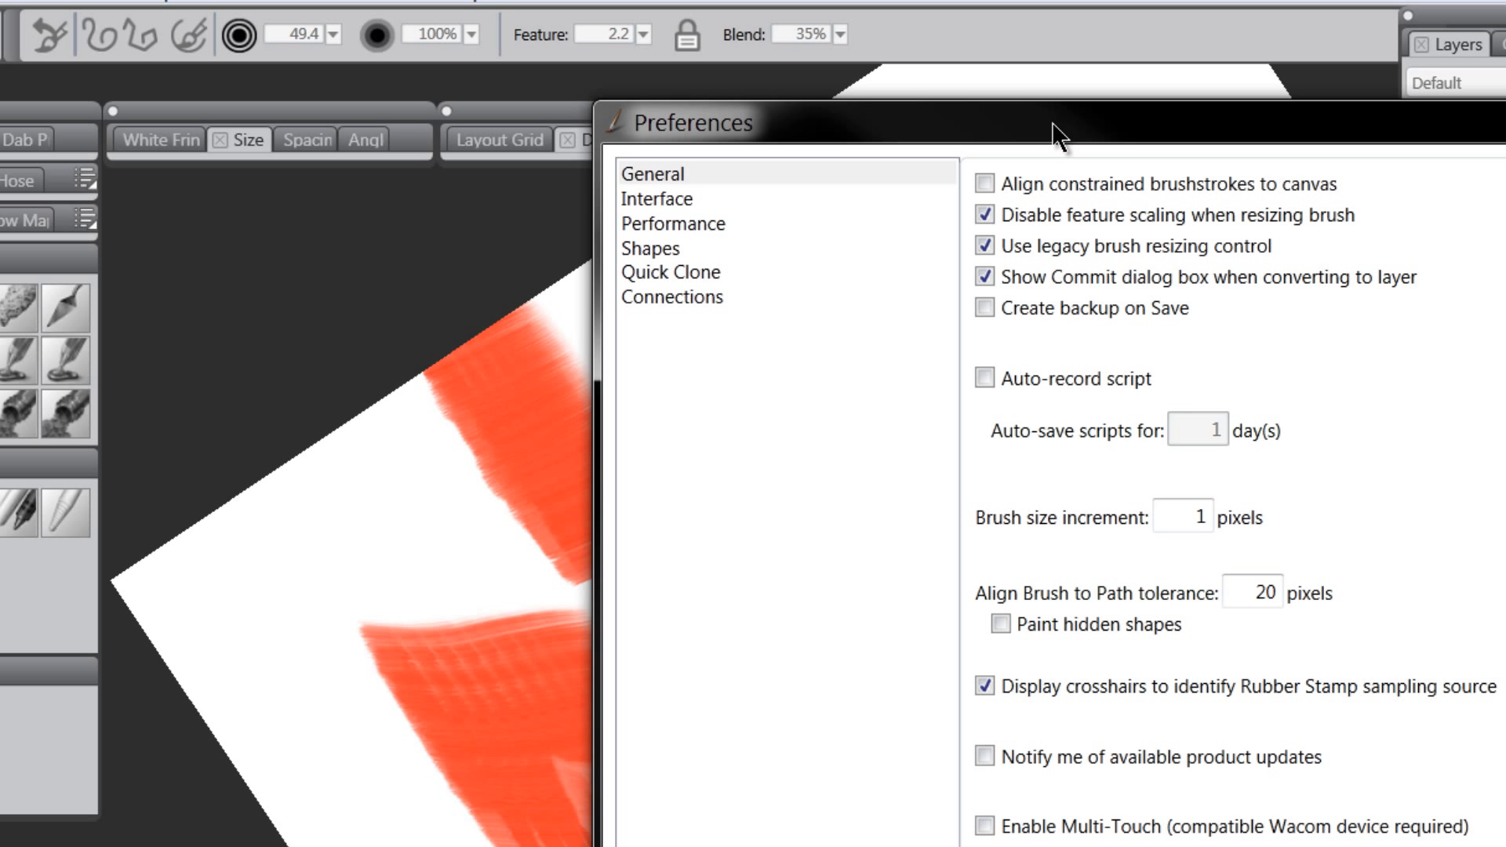
left_click_drag(1053, 135, 1029, 122)
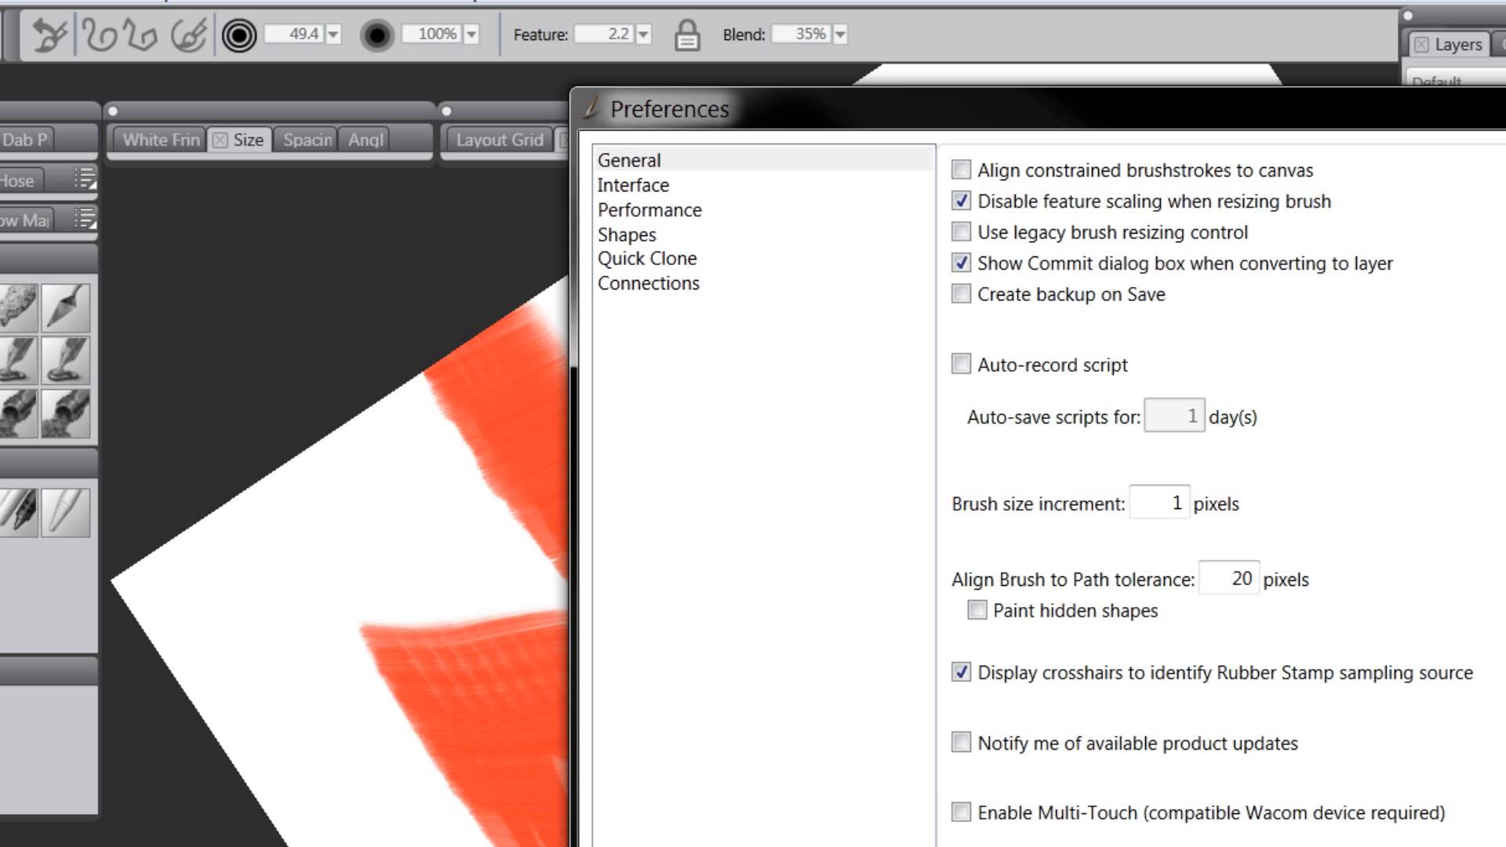
key("Return")
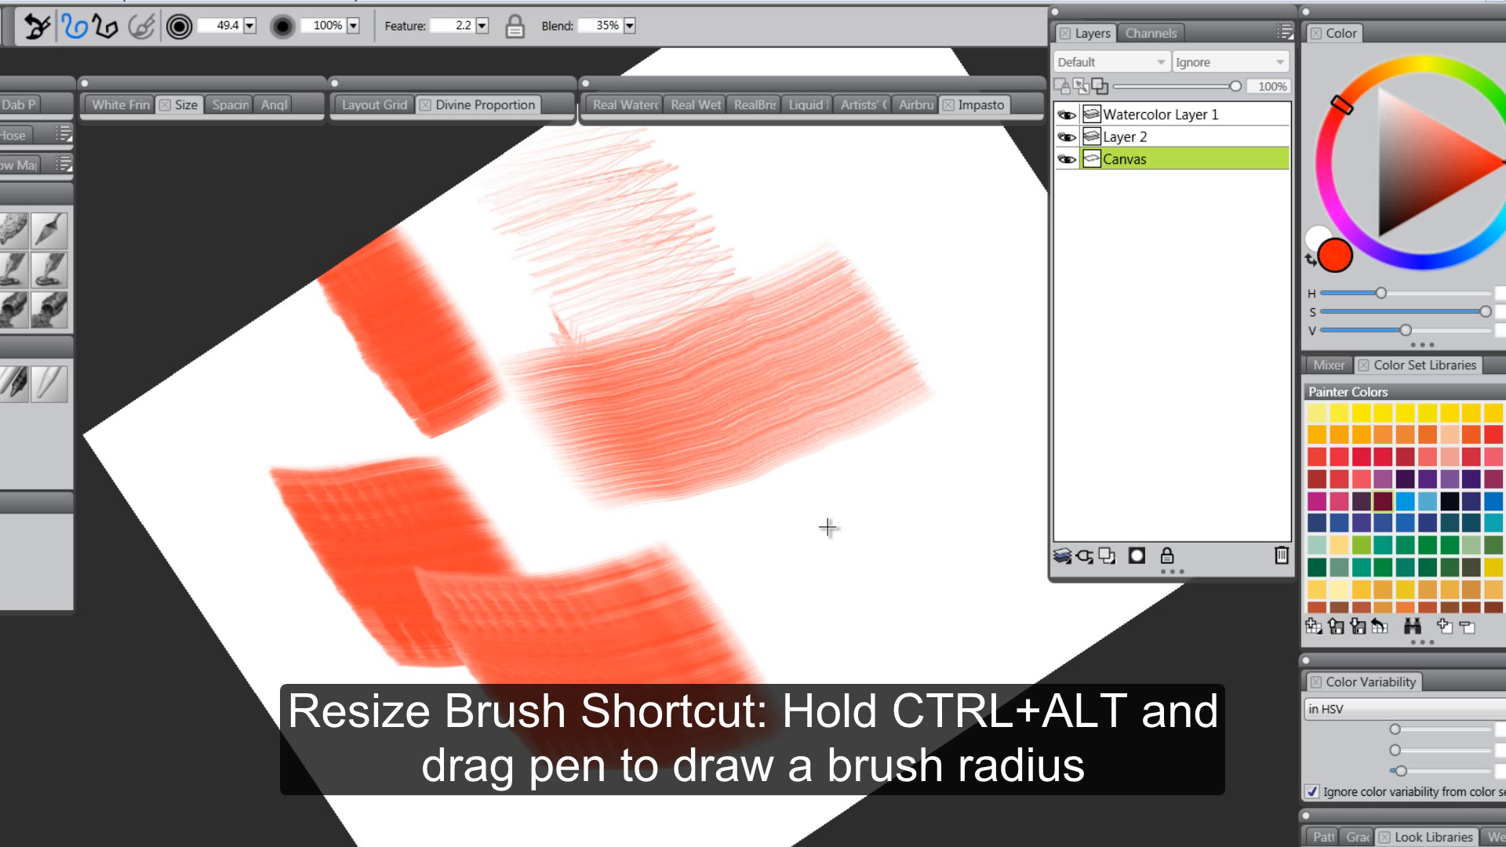
Resize the brush interactively on the canvas, drawing its radius until the brush size is 108.9
mouse_move(803, 510)
left_mouse_down()
mouse_move(955, 660)
mouse_move(844, 525)
mouse_move(853, 535)
mouse_move(811, 514)
left_mouse_up()
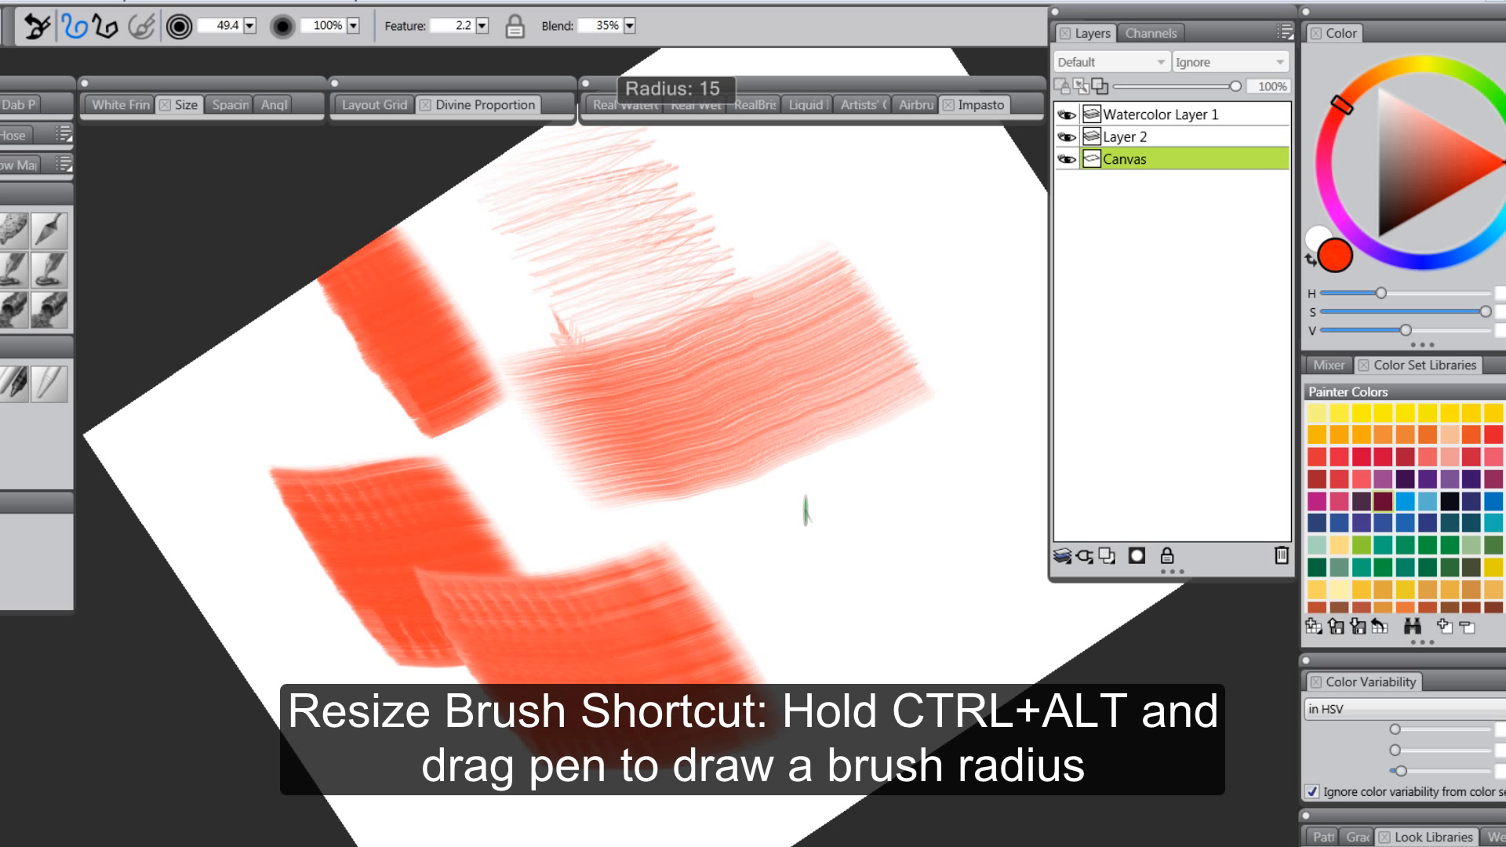
mouse_move(828, 463)
left_mouse_down()
mouse_move(879, 573)
mouse_move(852, 525)
left_mouse_up()
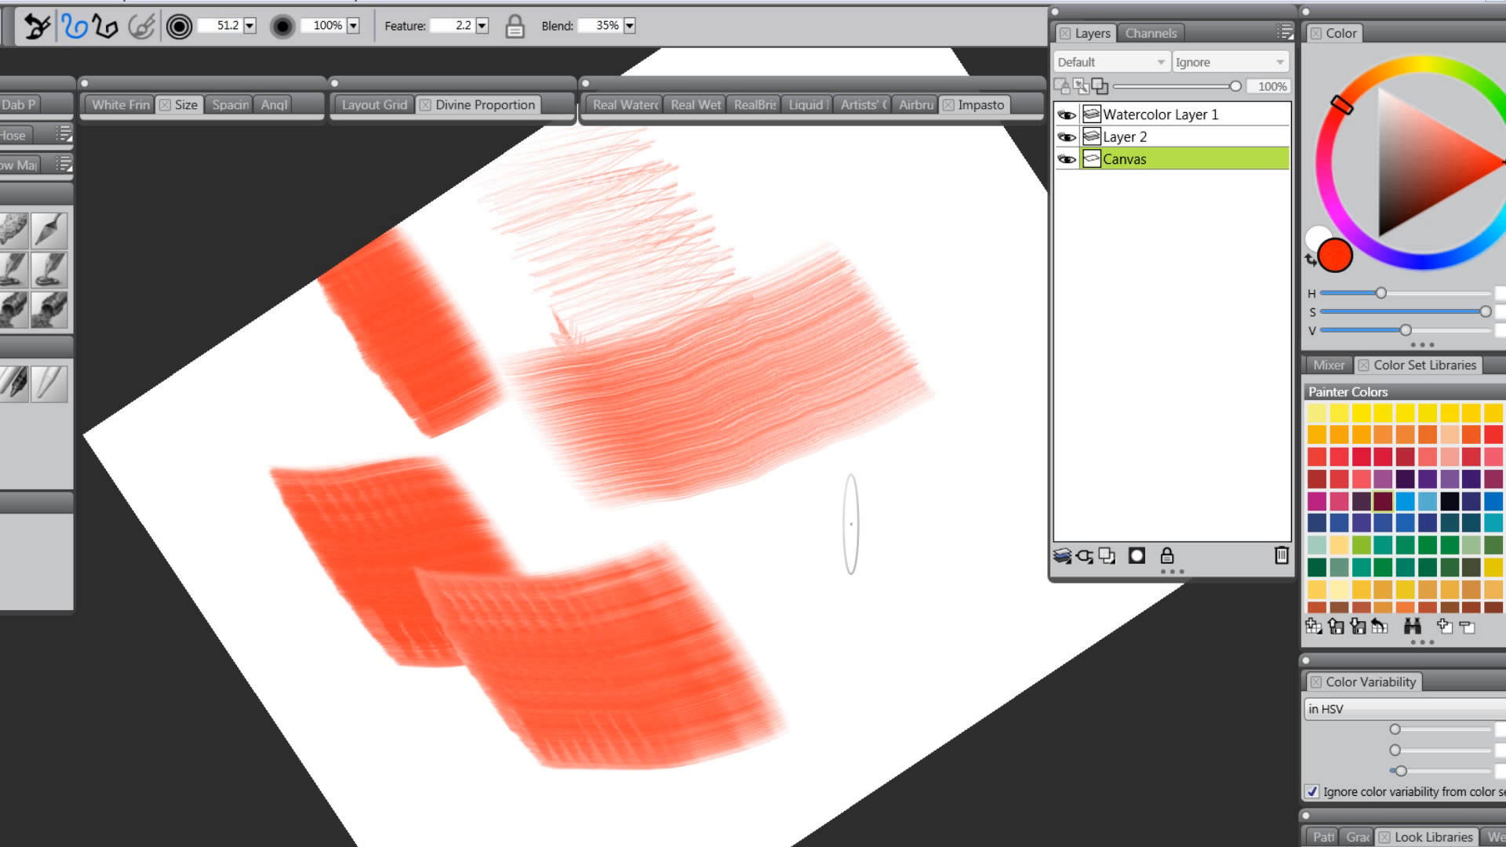
mouse_move(804, 475)
left_mouse_down()
mouse_move(879, 559)
mouse_move(817, 489)
mouse_move(852, 516)
mouse_move(897, 514)
left_mouse_up()
Turn the legacy brush resizing control back on in the General preferences and try resizing the brush on the canvas
left_click(7, 36)
mouse_move(59, 396)
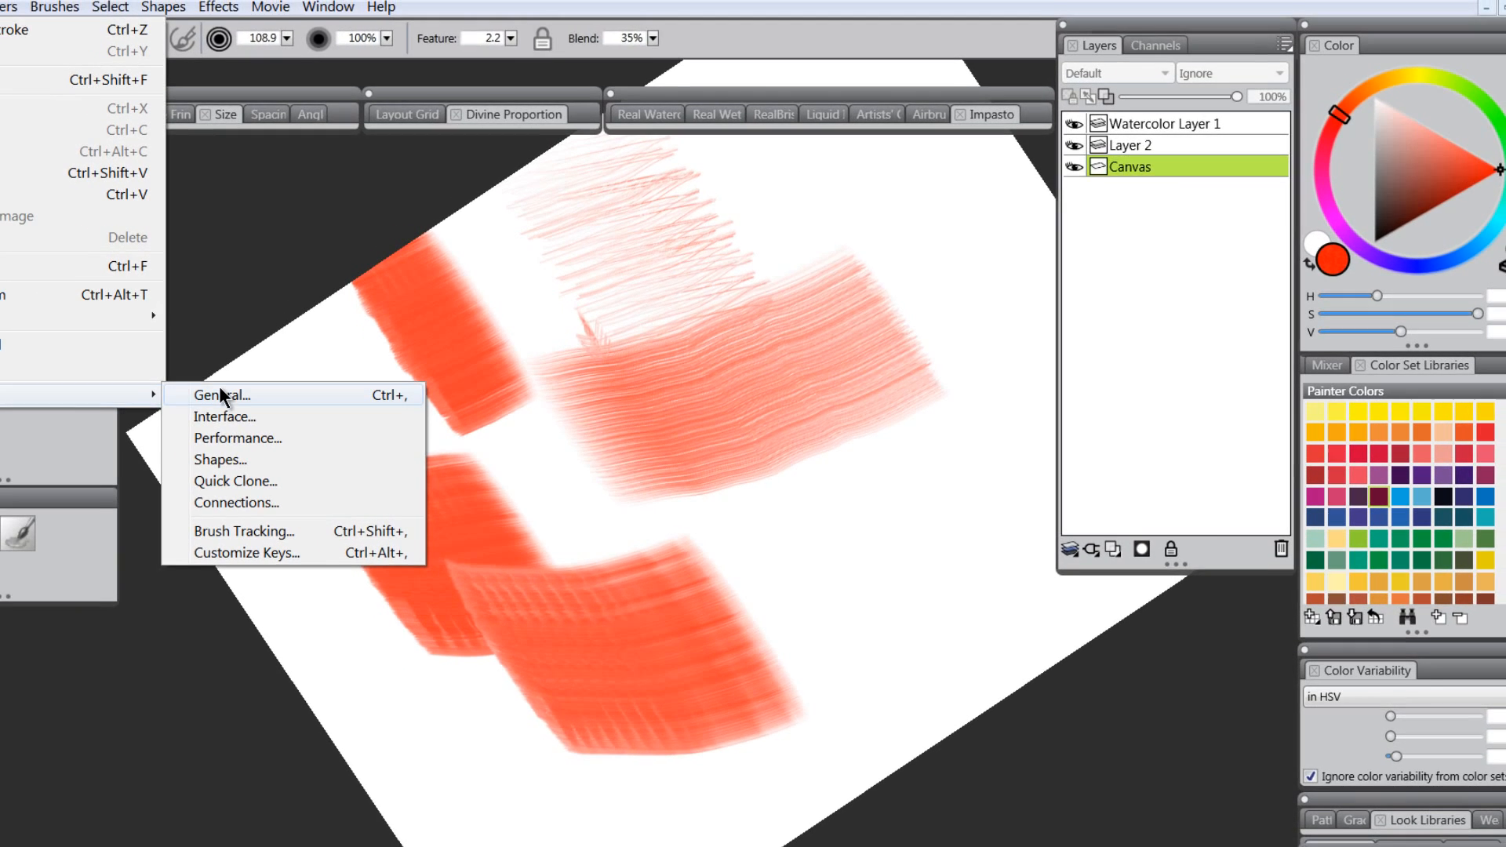
left_click(179, 395)
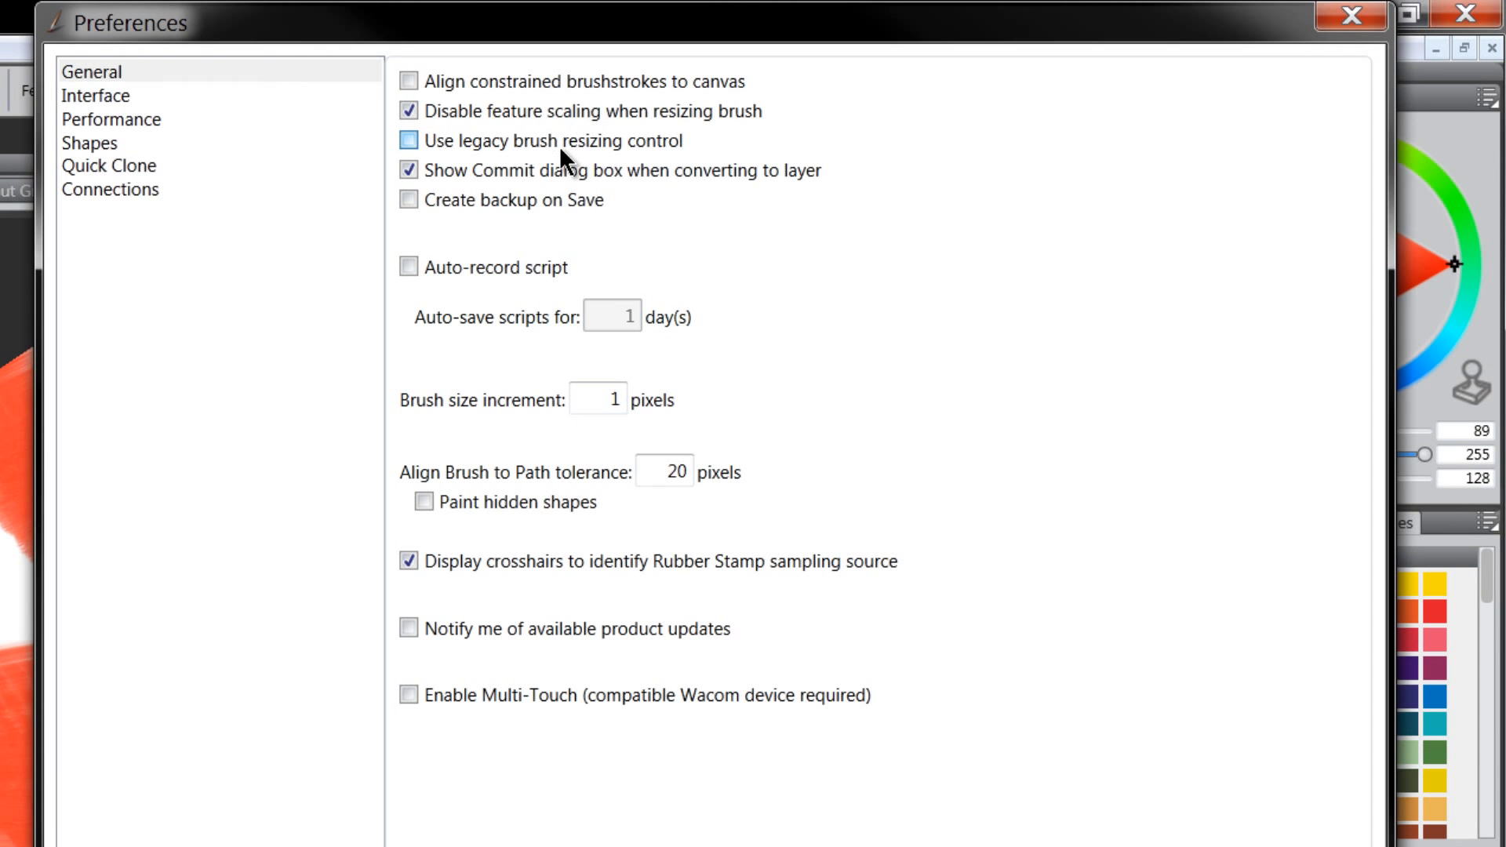
left_click(411, 139)
key("Return")
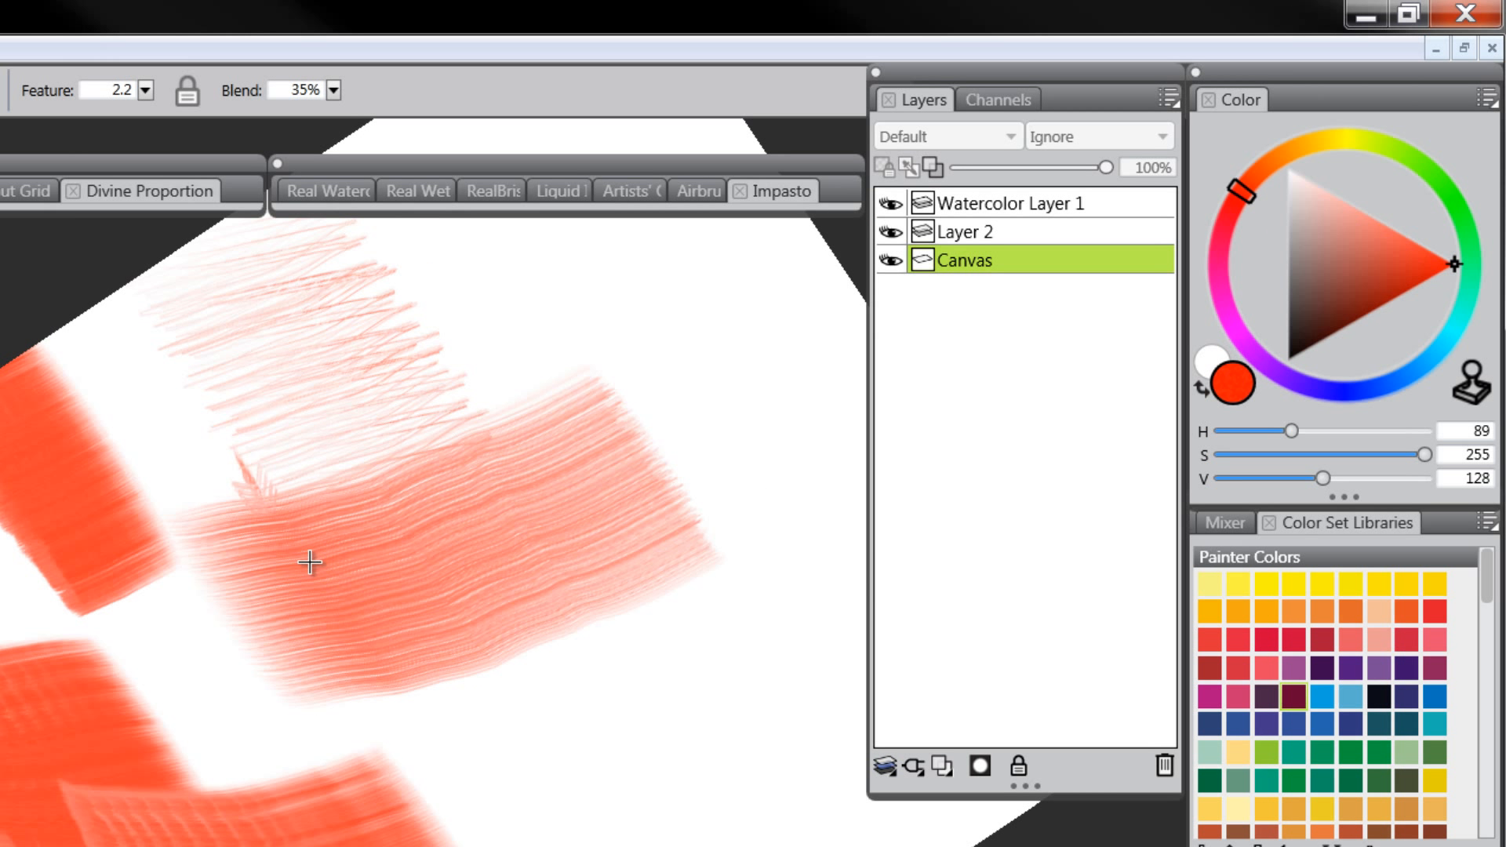
mouse_move(320, 558)
left_mouse_down()
mouse_move(455, 671)
mouse_move(342, 591)
mouse_move(410, 629)
mouse_move(397, 609)
mouse_move(318, 574)
mouse_move(401, 601)
mouse_move(357, 596)
mouse_move(335, 571)
mouse_move(398, 615)
mouse_move(325, 563)
left_mouse_up()
In the General preferences, turn off the Commit dialog box for converting to a layer and set the brush size increment to 1 pixel
key("ctrl+k")
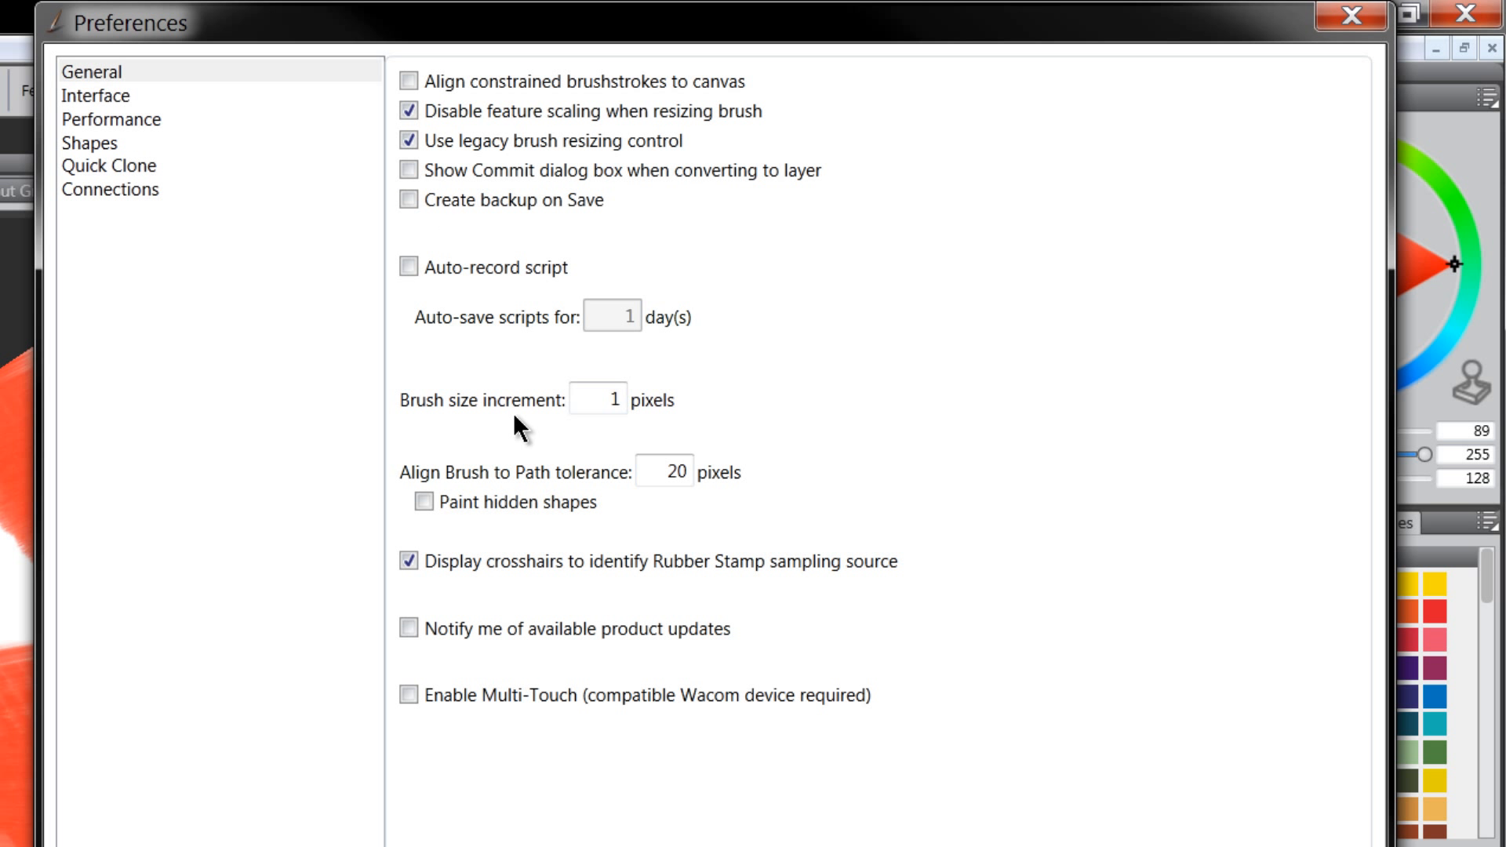
left_click(614, 401)
type("1")
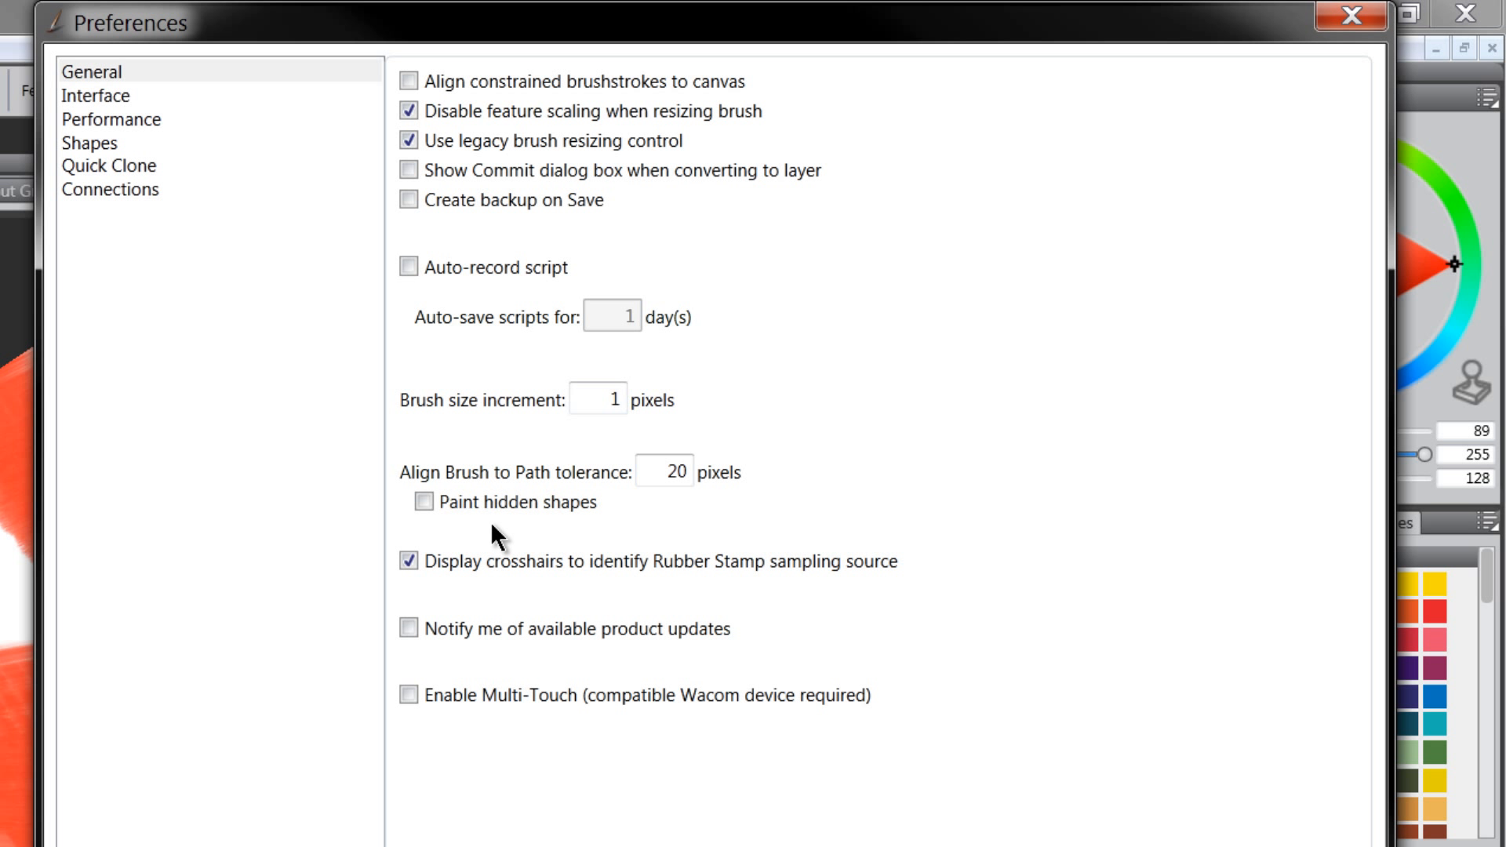
In the Interface preferences, try the Brush ghost and Iconic cursor types and return to Enhanced brush ghost
left_click(96, 95)
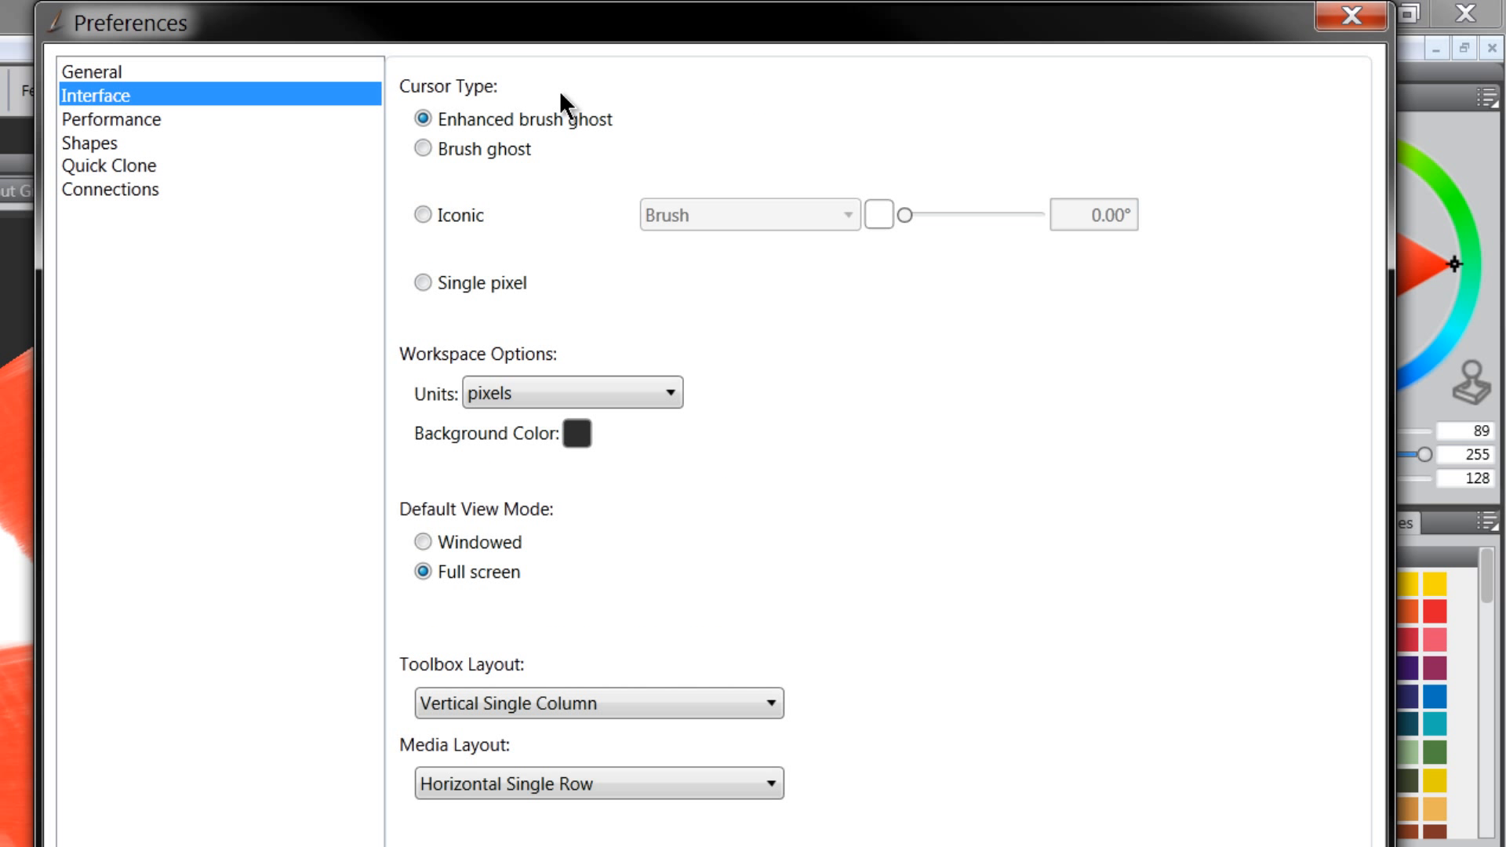
left_click(424, 149)
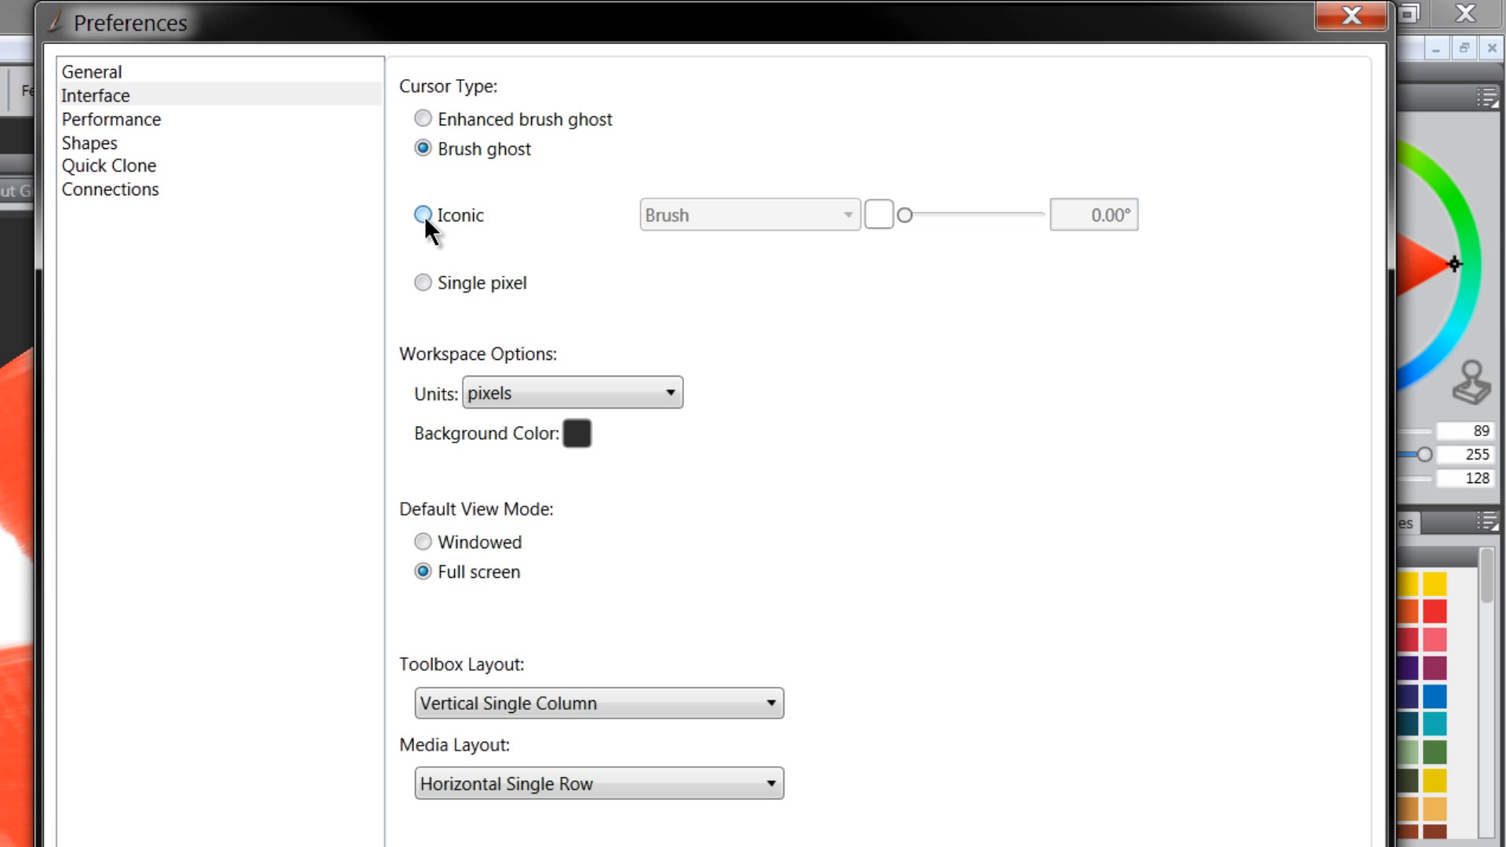
left_click(424, 215)
left_click(422, 148)
left_click(423, 119)
key("Return")
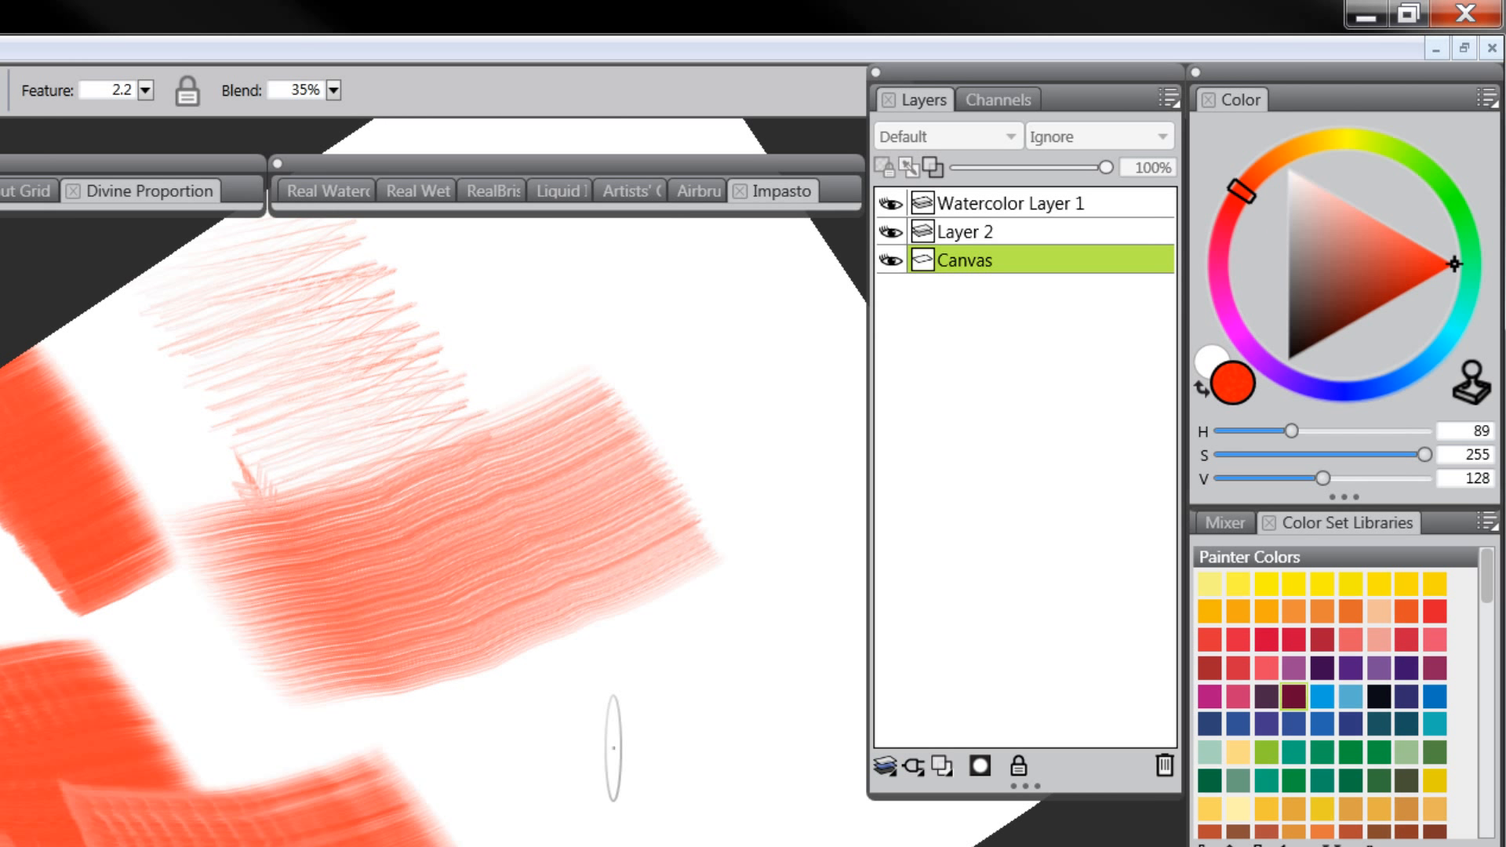
Paint a thick rounded red stroke and two thin slanted marks beside the large bristled patch
mouse_move(579, 740)
left_mouse_down()
mouse_move(658, 768)
mouse_move(625, 703)
mouse_move(607, 754)
mouse_move(653, 757)
left_mouse_up()
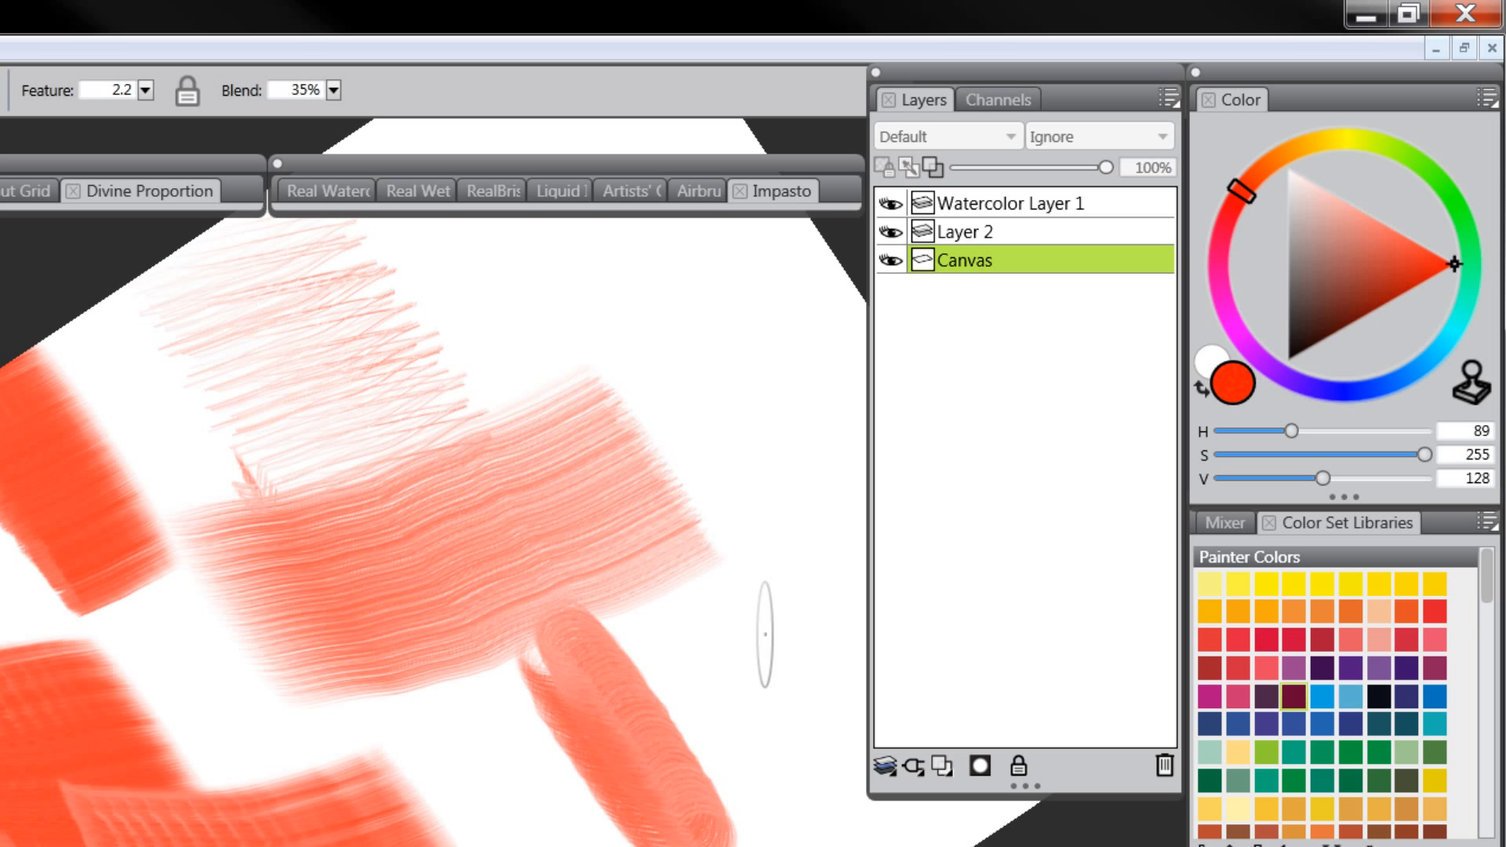
left_click_drag(759, 615, 762, 612)
mouse_move(820, 494)
left_mouse_down()
mouse_move(773, 413)
mouse_move(773, 430)
mouse_move(753, 361)
left_mouse_up()
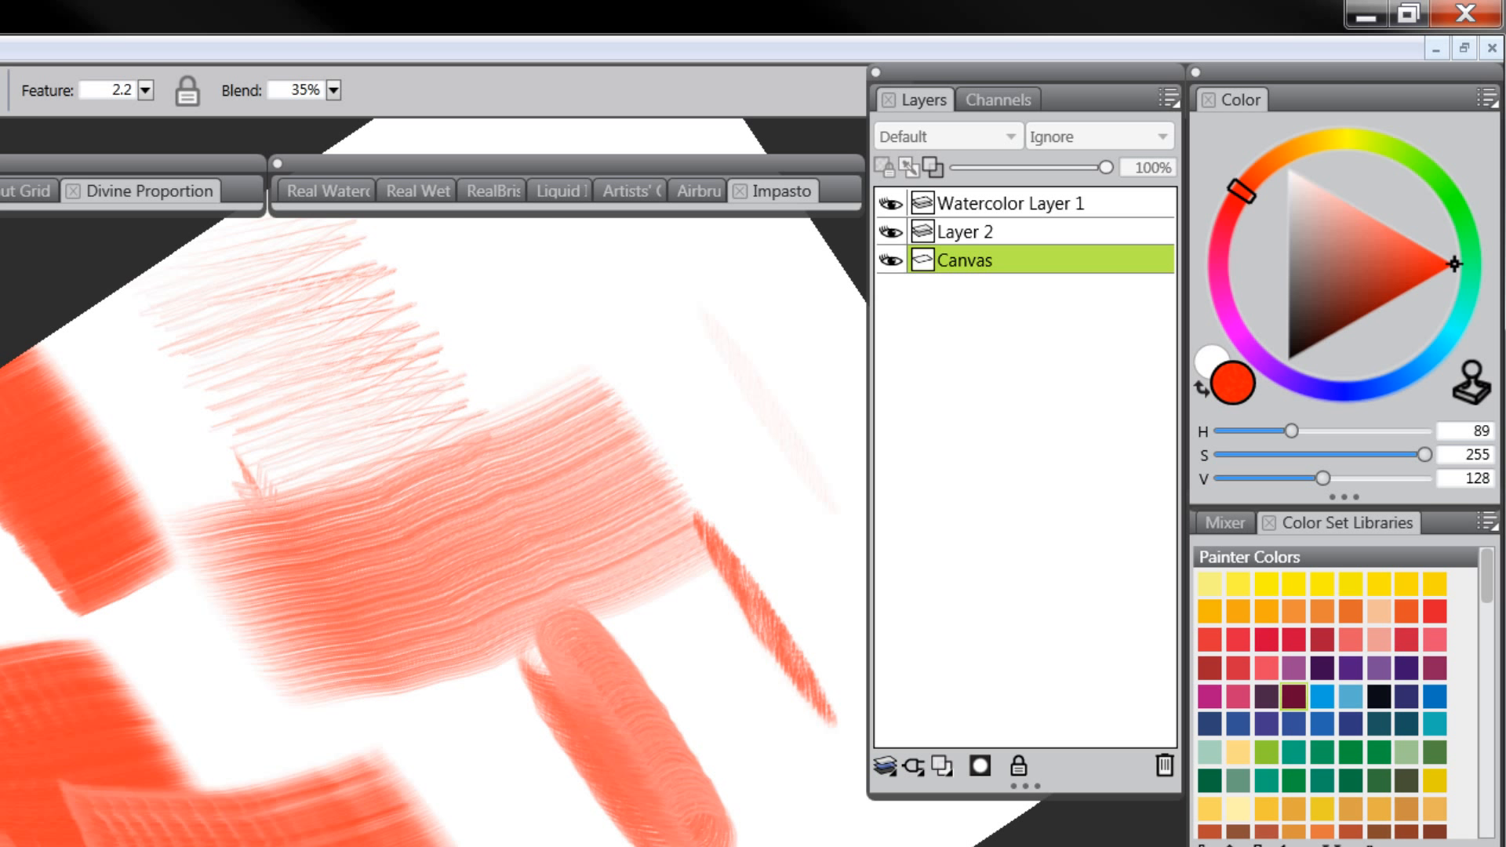
Rotate the canvas upright and paint a thin vertical red mark beside the sparse-bristled patch
key("e")
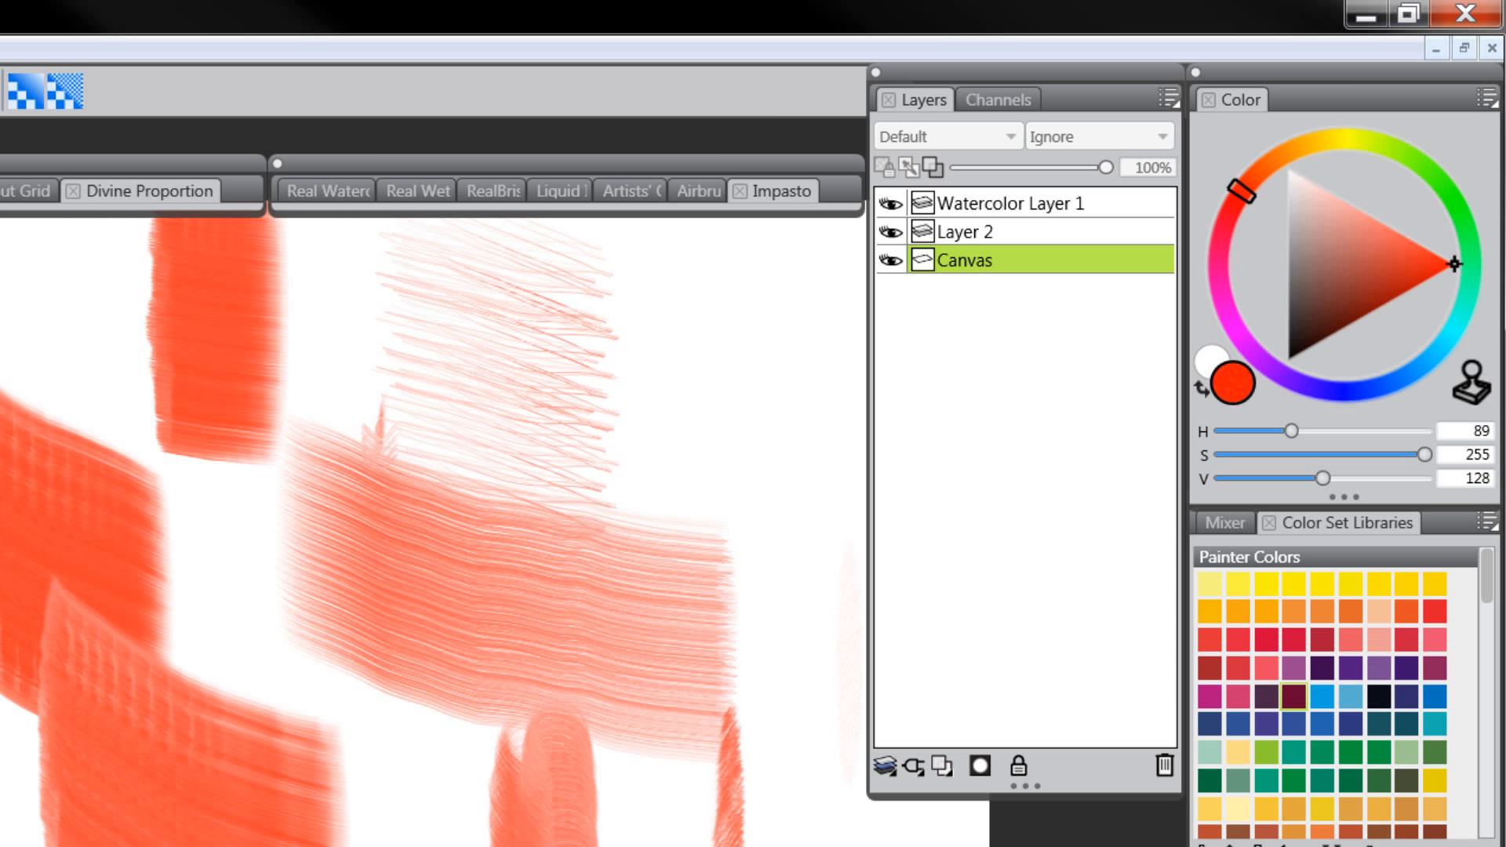
key("b")
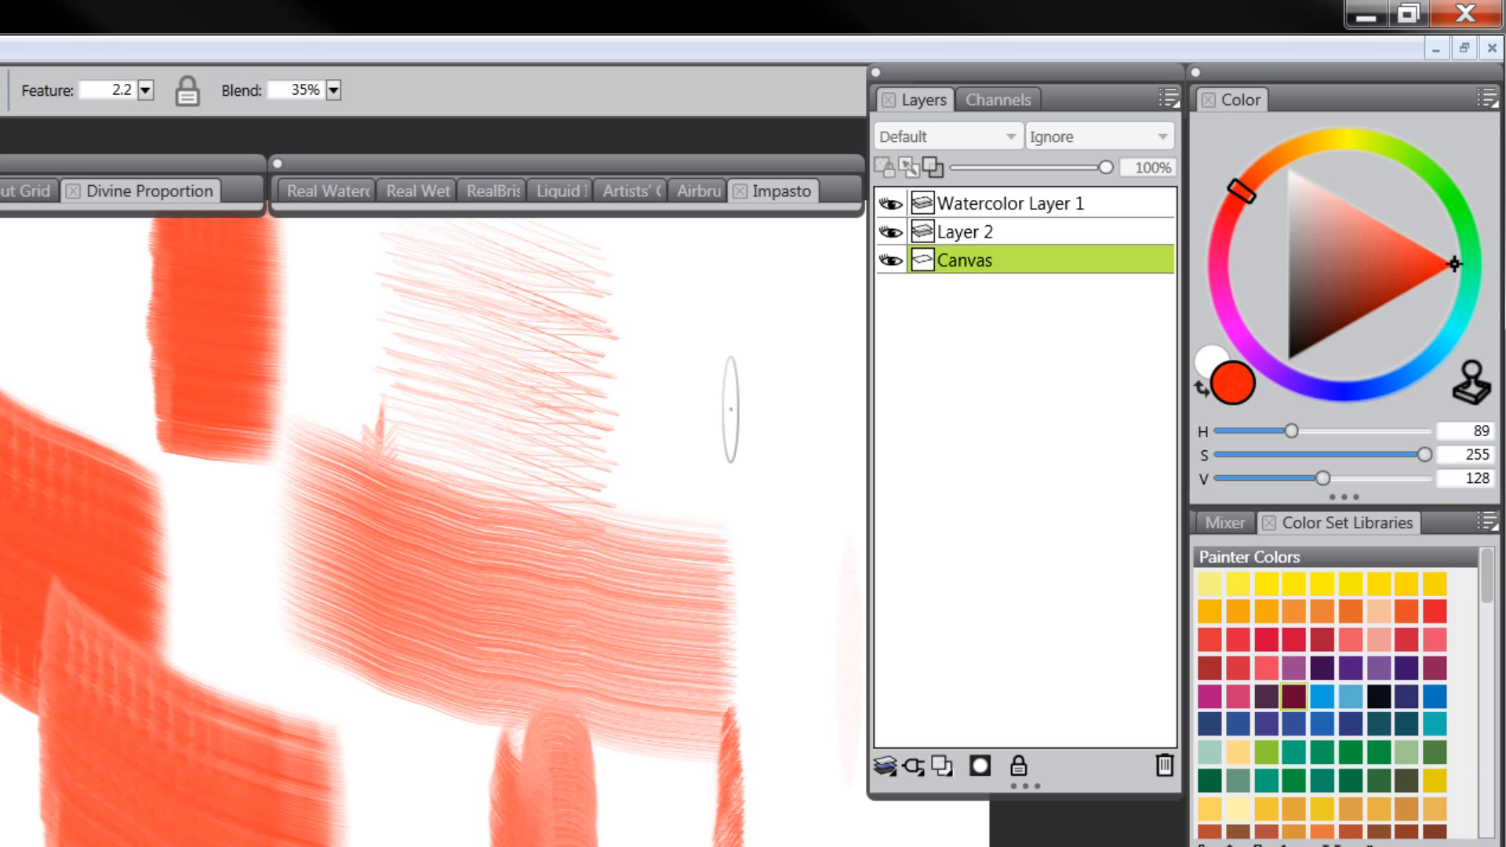
left_click_drag(734, 279, 736, 393)
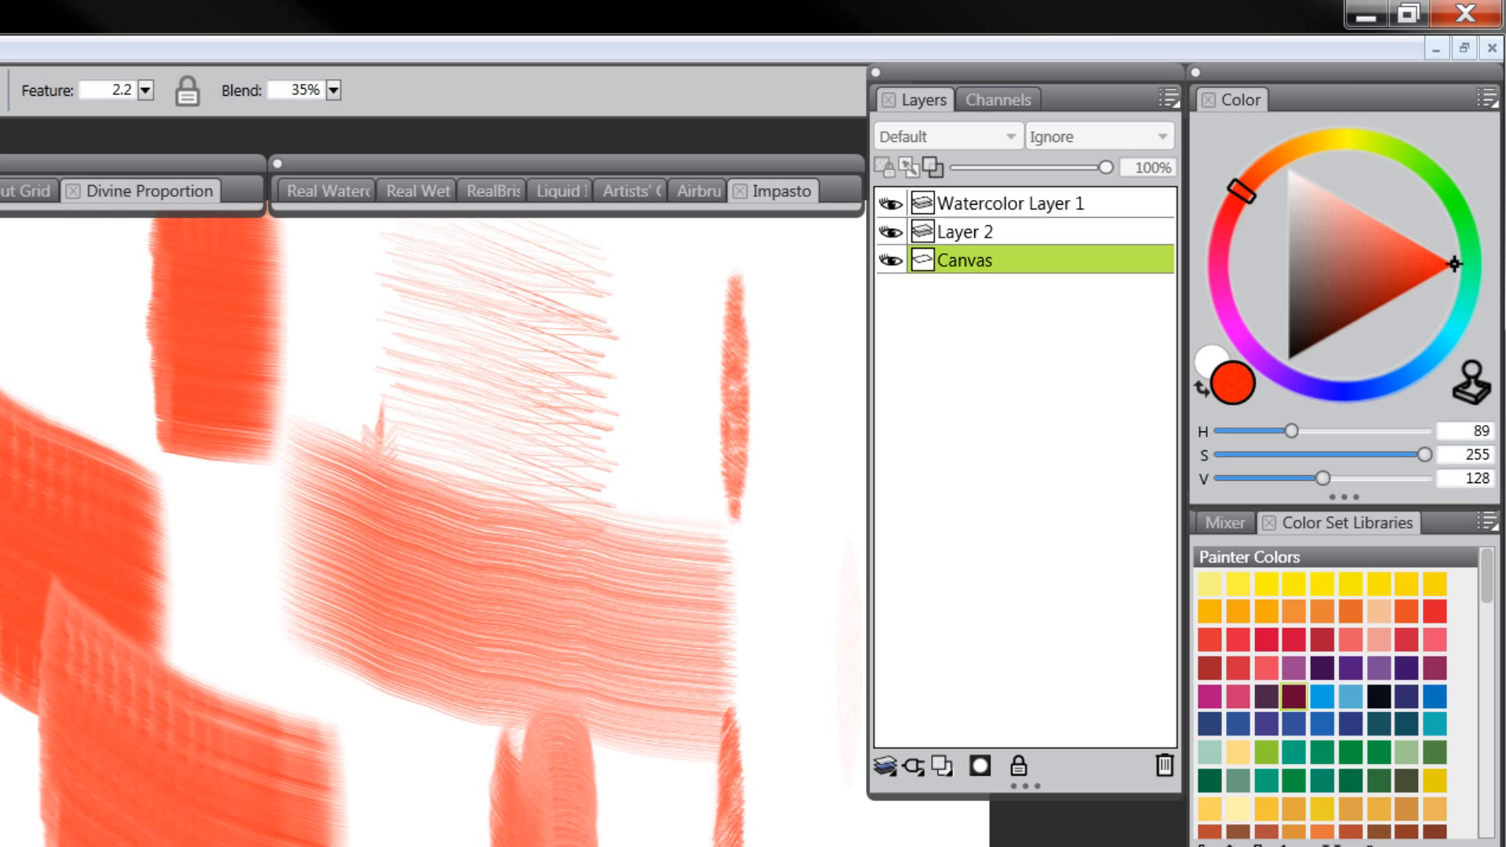
Set the cursor type to Brush ghost in the Interface preferences
mouse_move(0, 560)
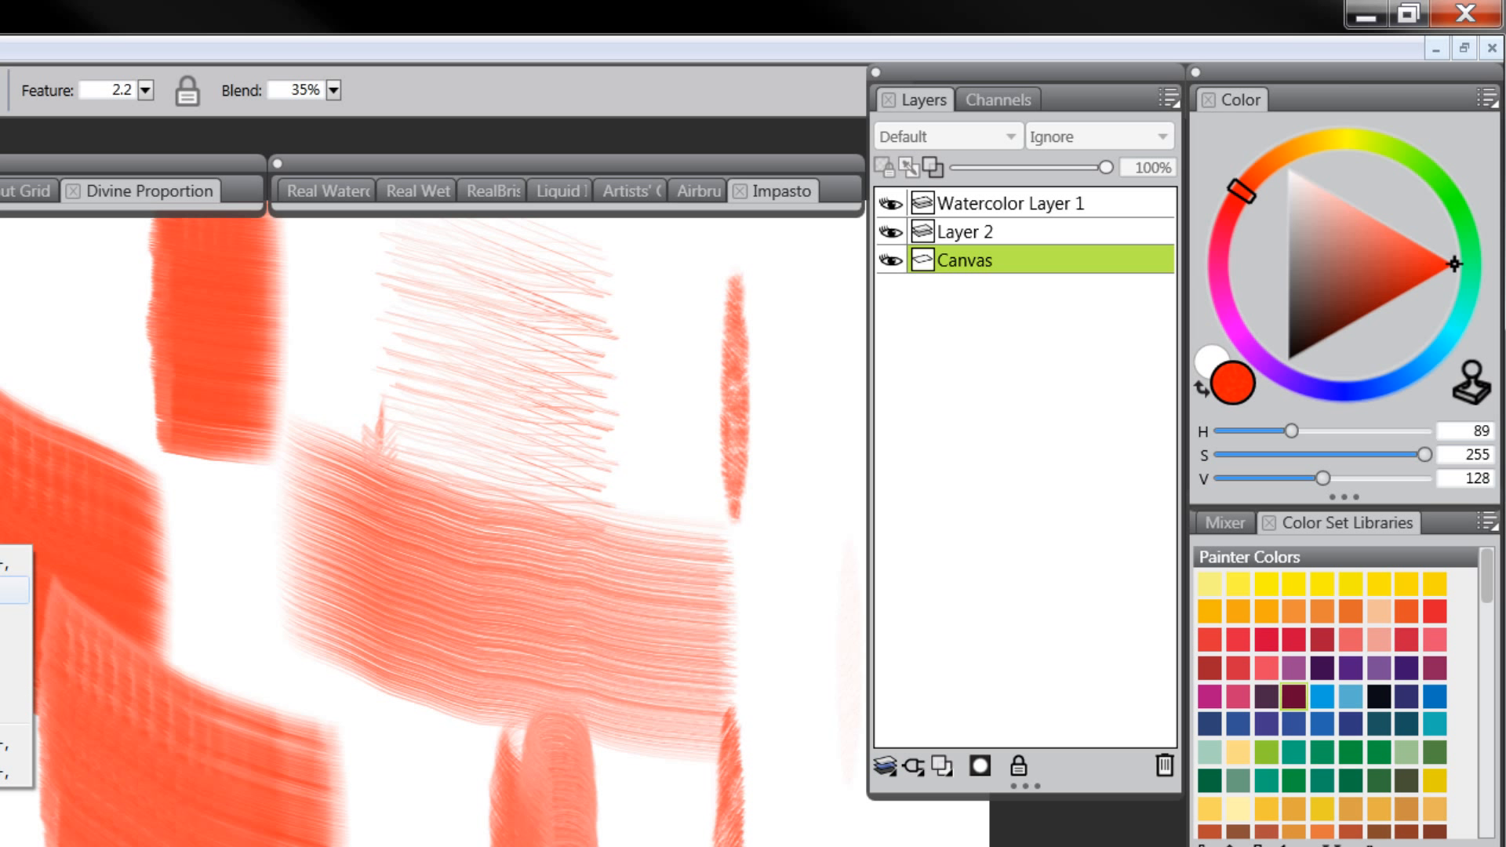
left_click(2, 591)
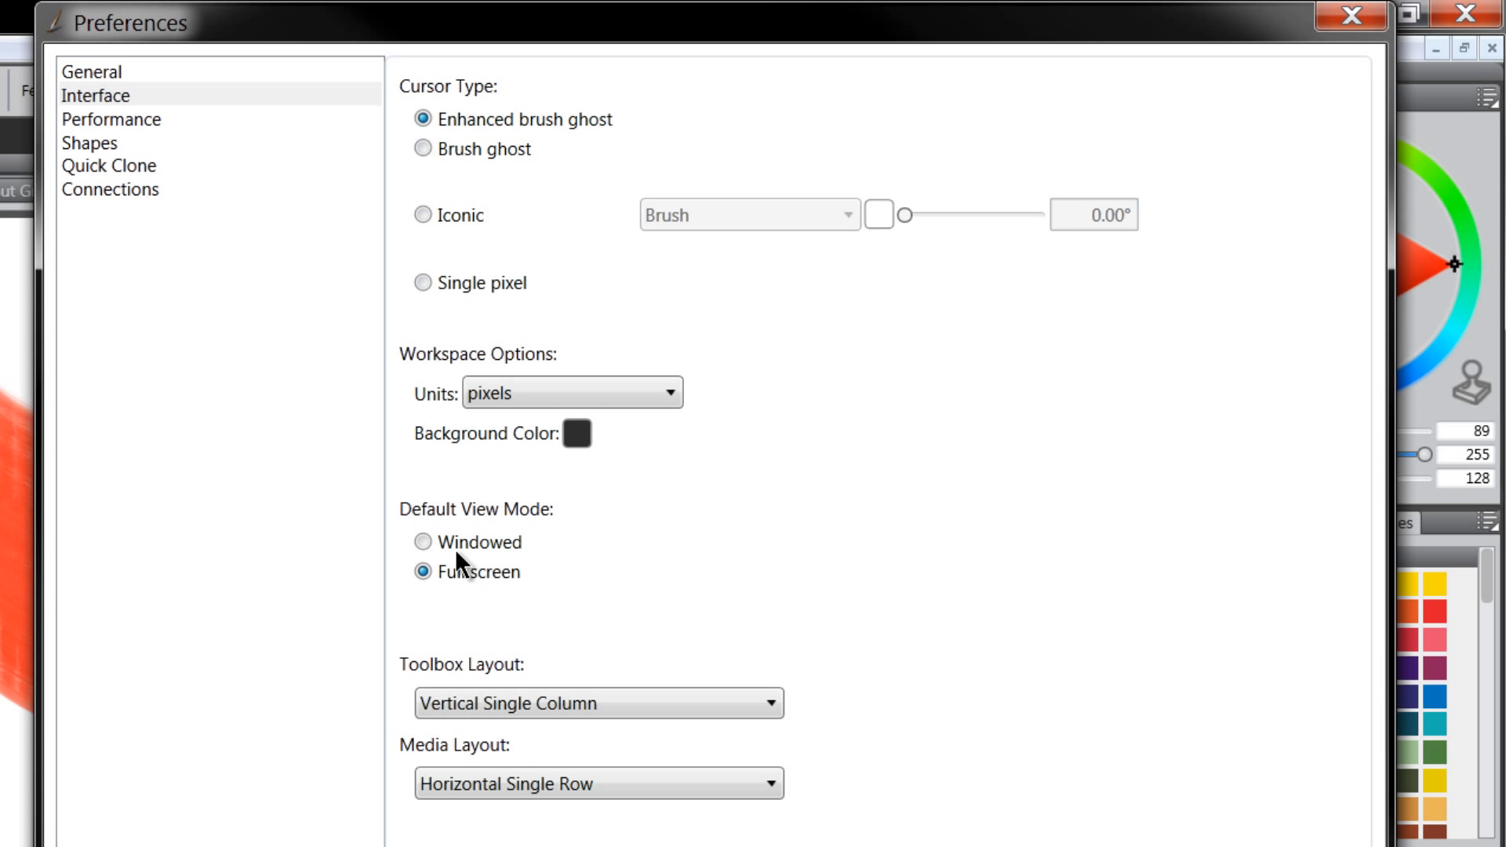
left_click(423, 151)
left_click(1040, 846)
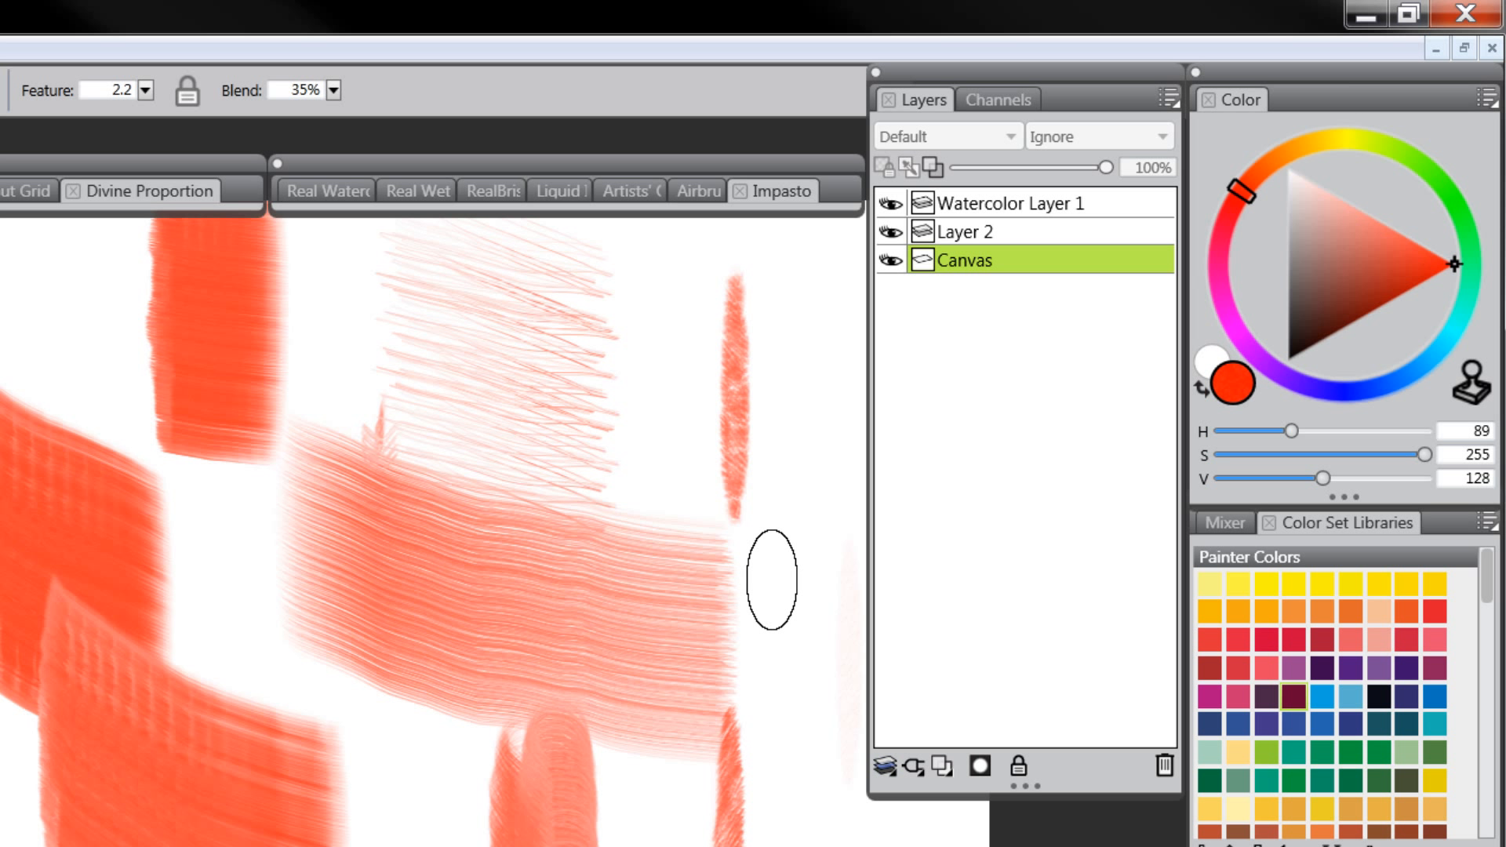
Paint a dense vertical red mark beside the large bristled patch and a lighter one next to the sparse-bristled patch
left_click(772, 593)
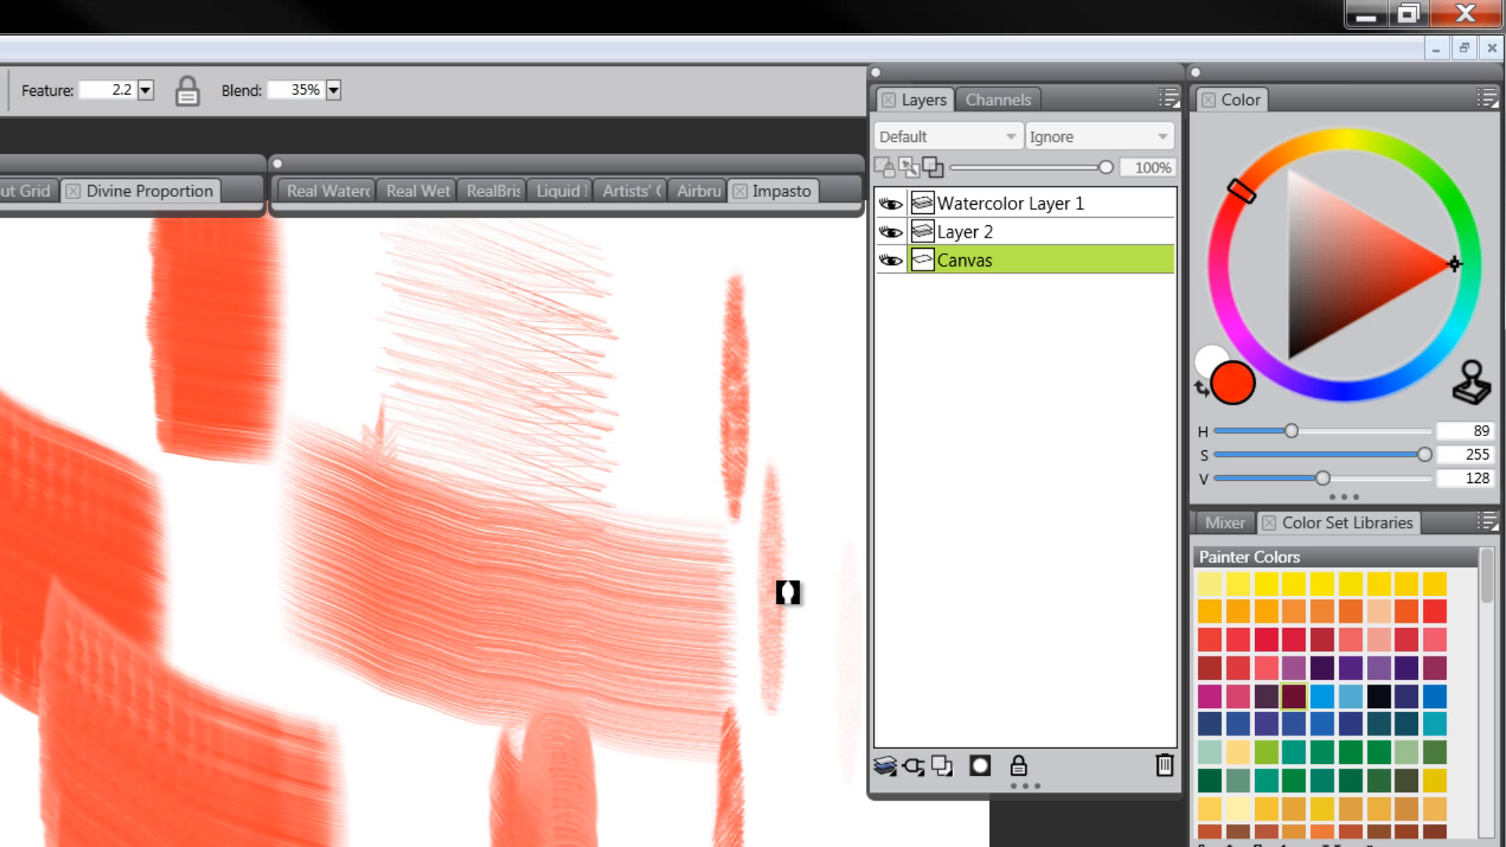
left_click(787, 589)
mouse_move(799, 591)
left_mouse_down()
mouse_move(797, 630)
mouse_move(794, 586)
left_mouse_up()
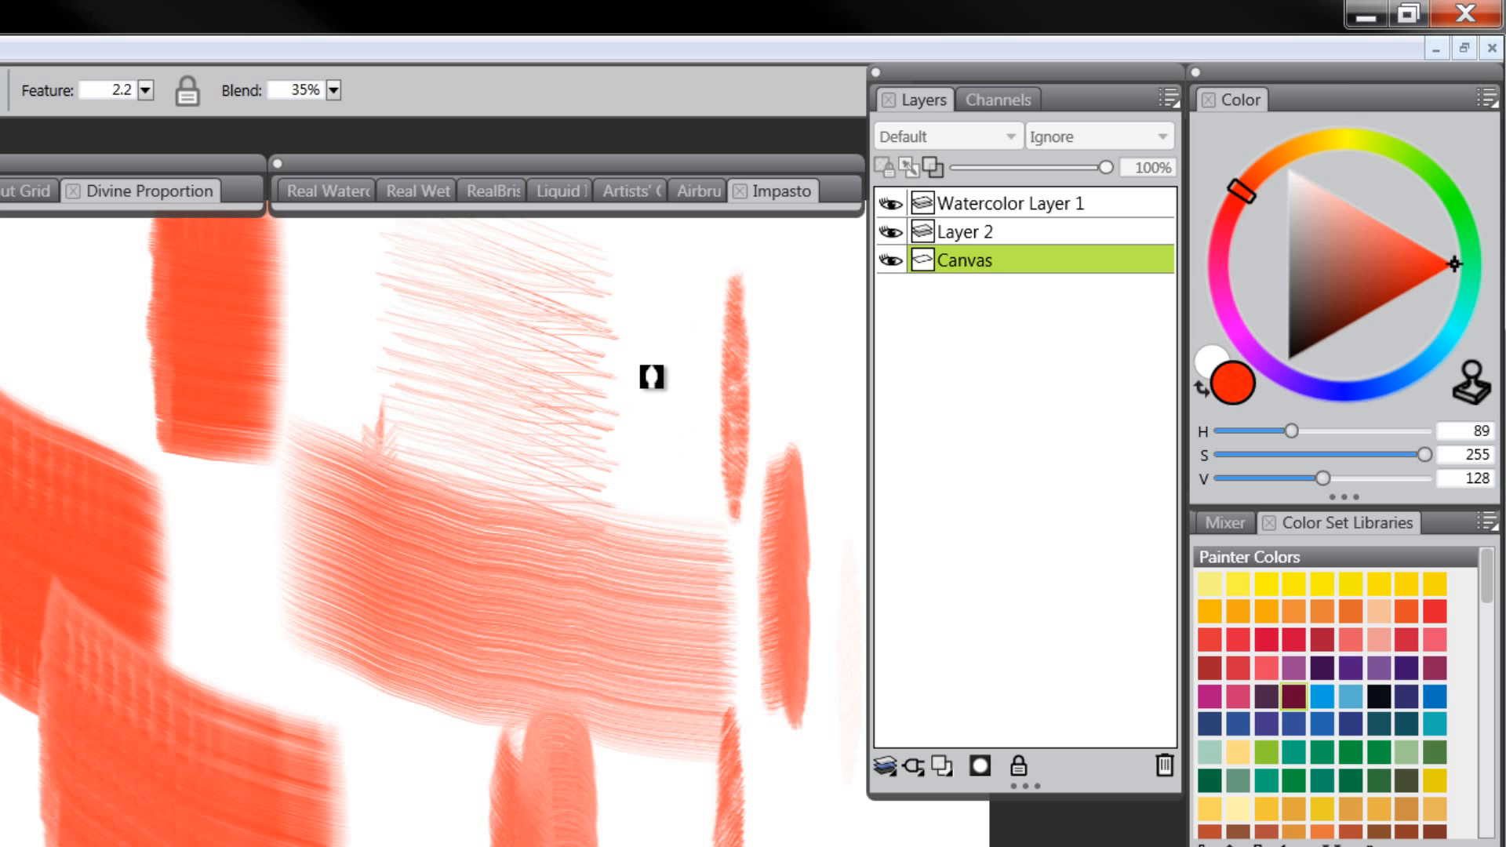
left_click_drag(651, 377, 654, 377)
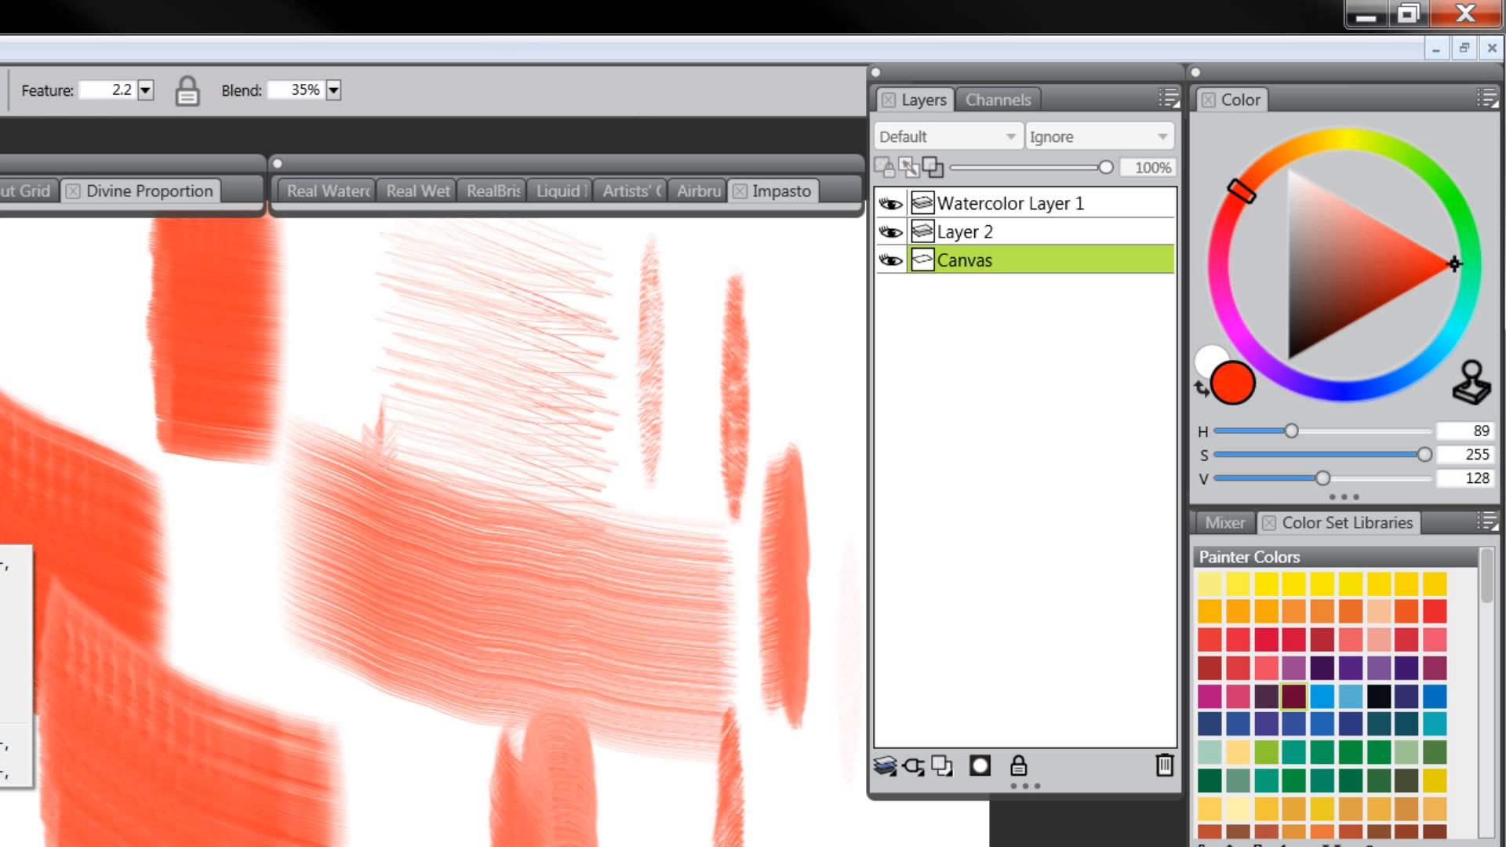
Set the cursor type to Iconic with the Triangle shape in the Interface preferences
left_click(14, 589)
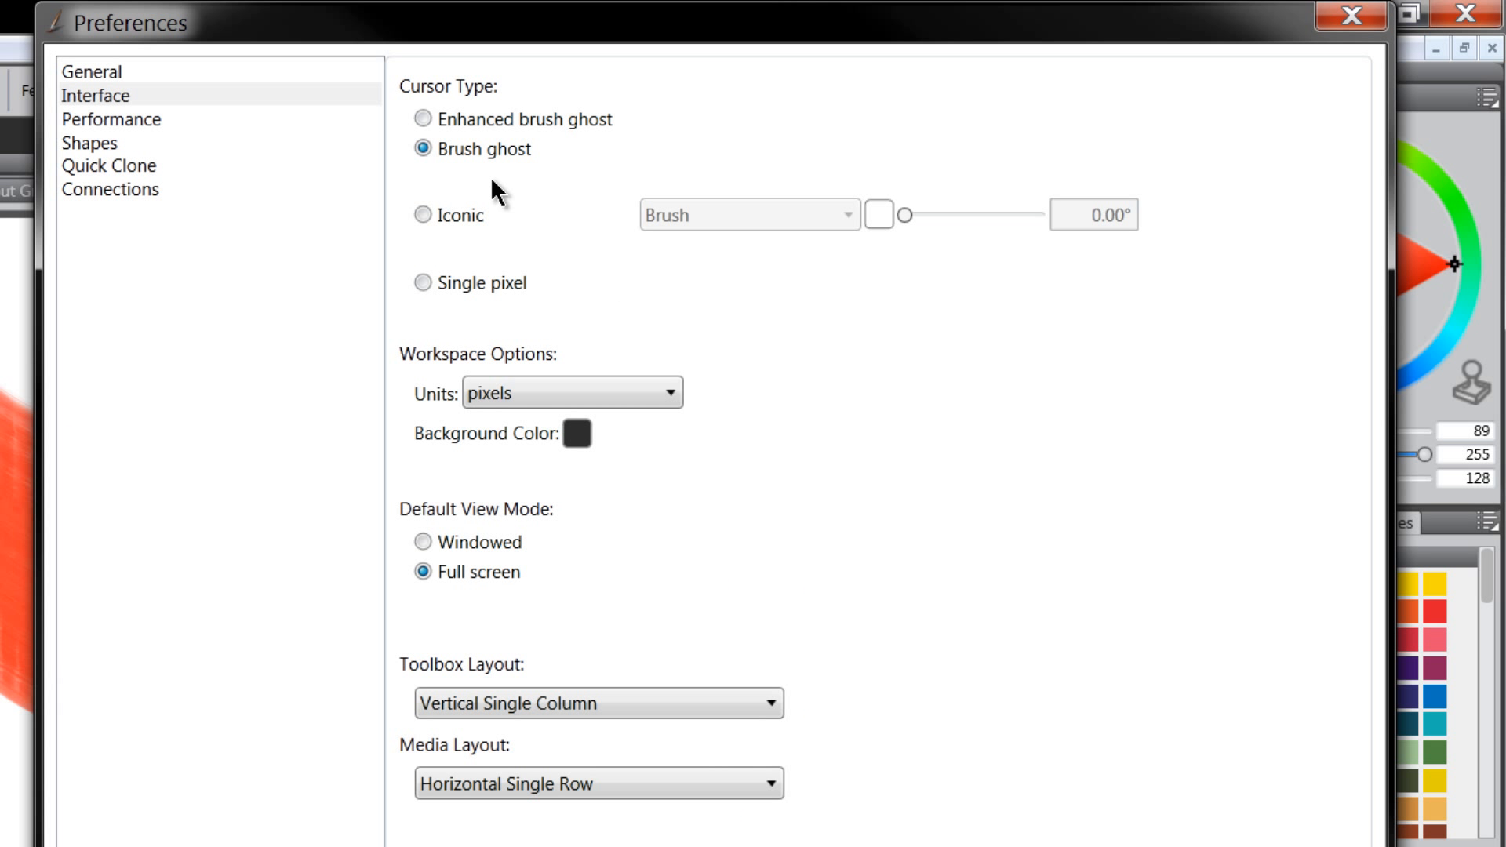
left_click(423, 213)
left_click(714, 210)
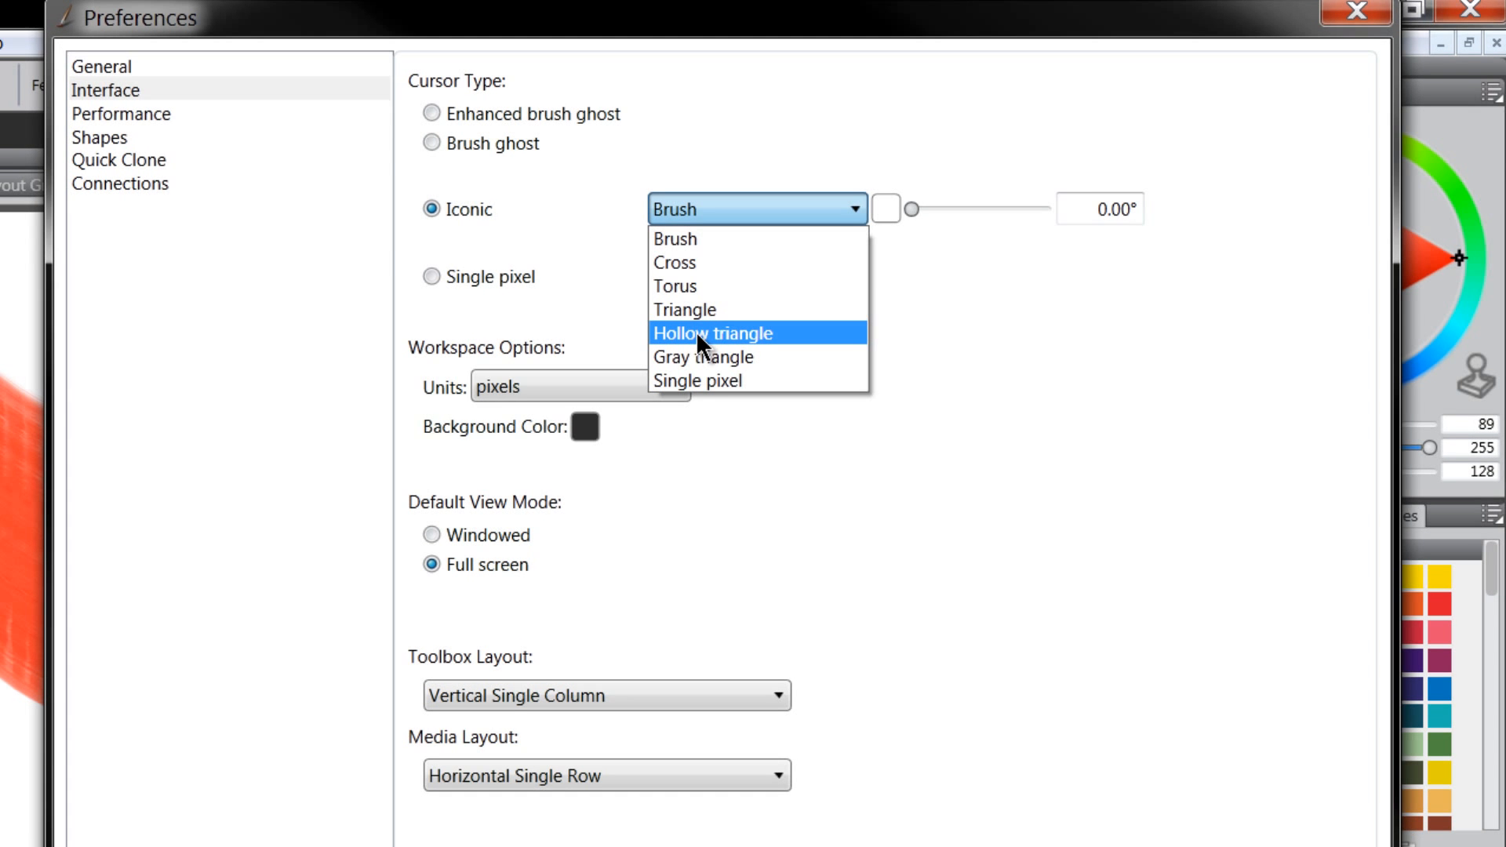
left_click(691, 310)
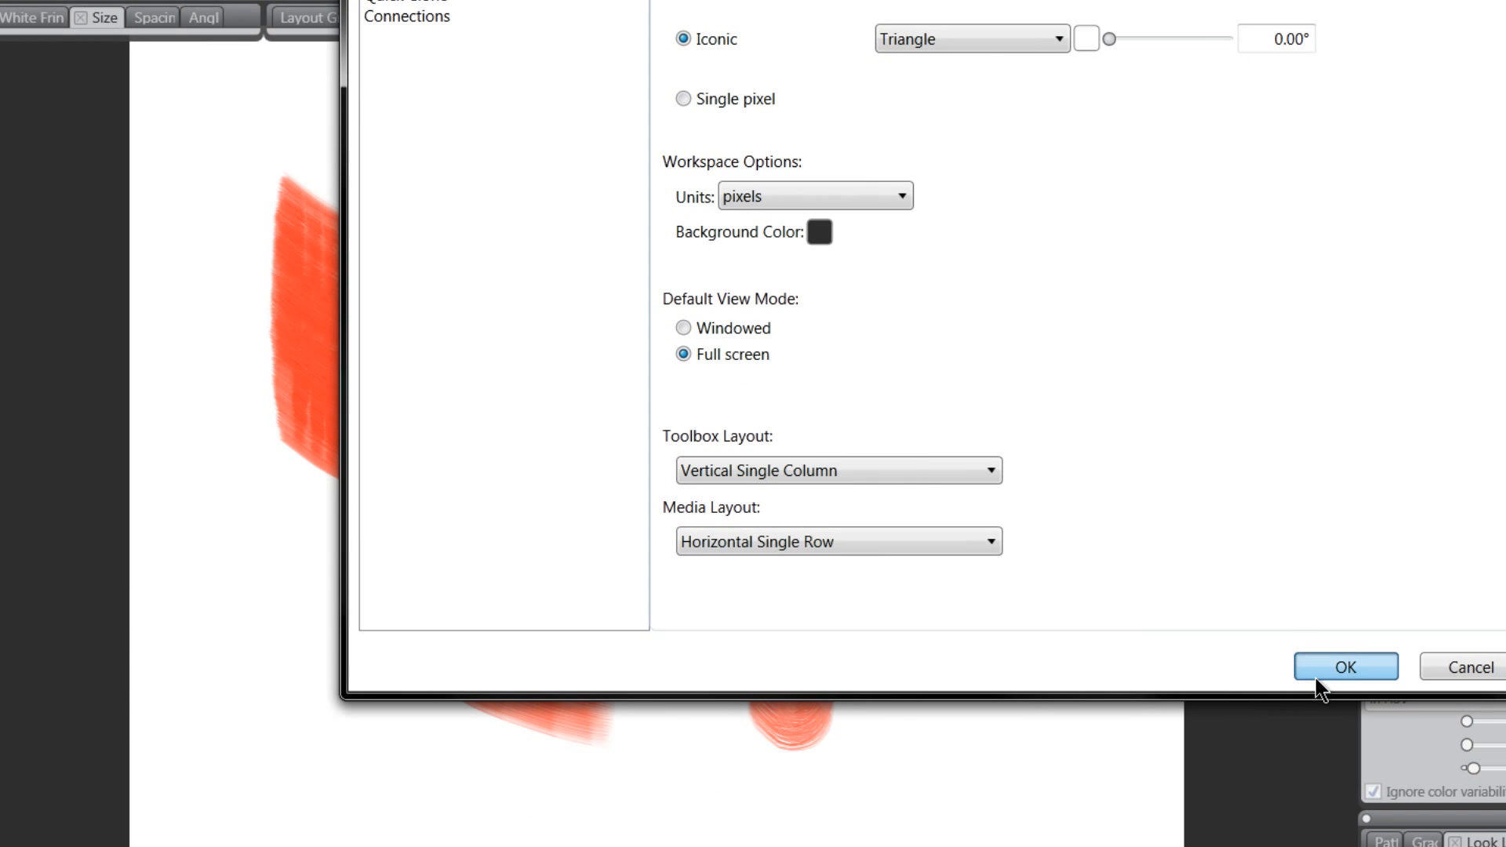
left_click(1326, 663)
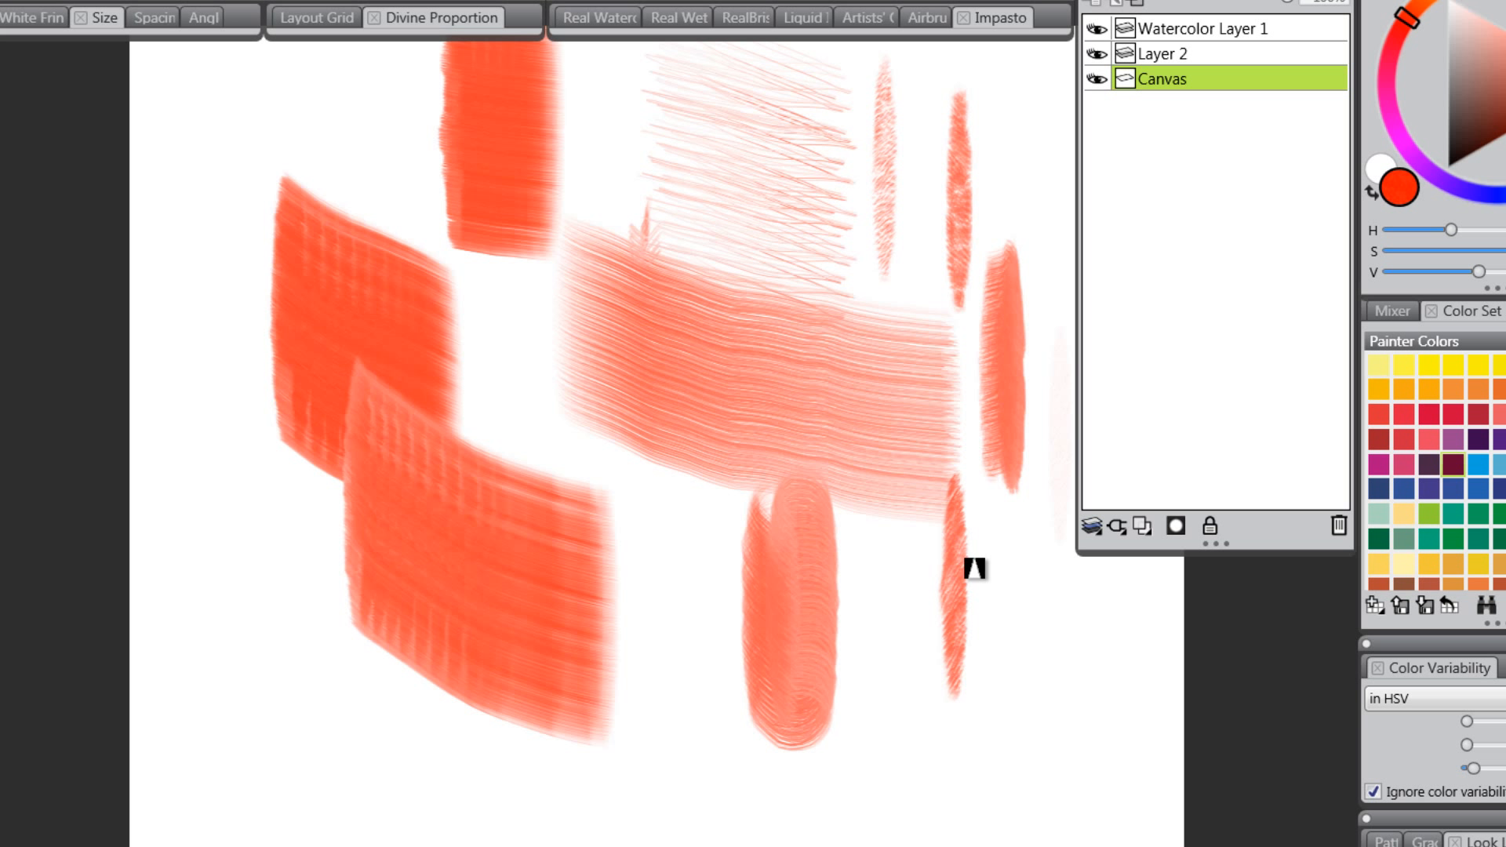
Paint a thin vertical red mark below the dense one near the canvas's right edge and two more near its left edge
left_click(1009, 600)
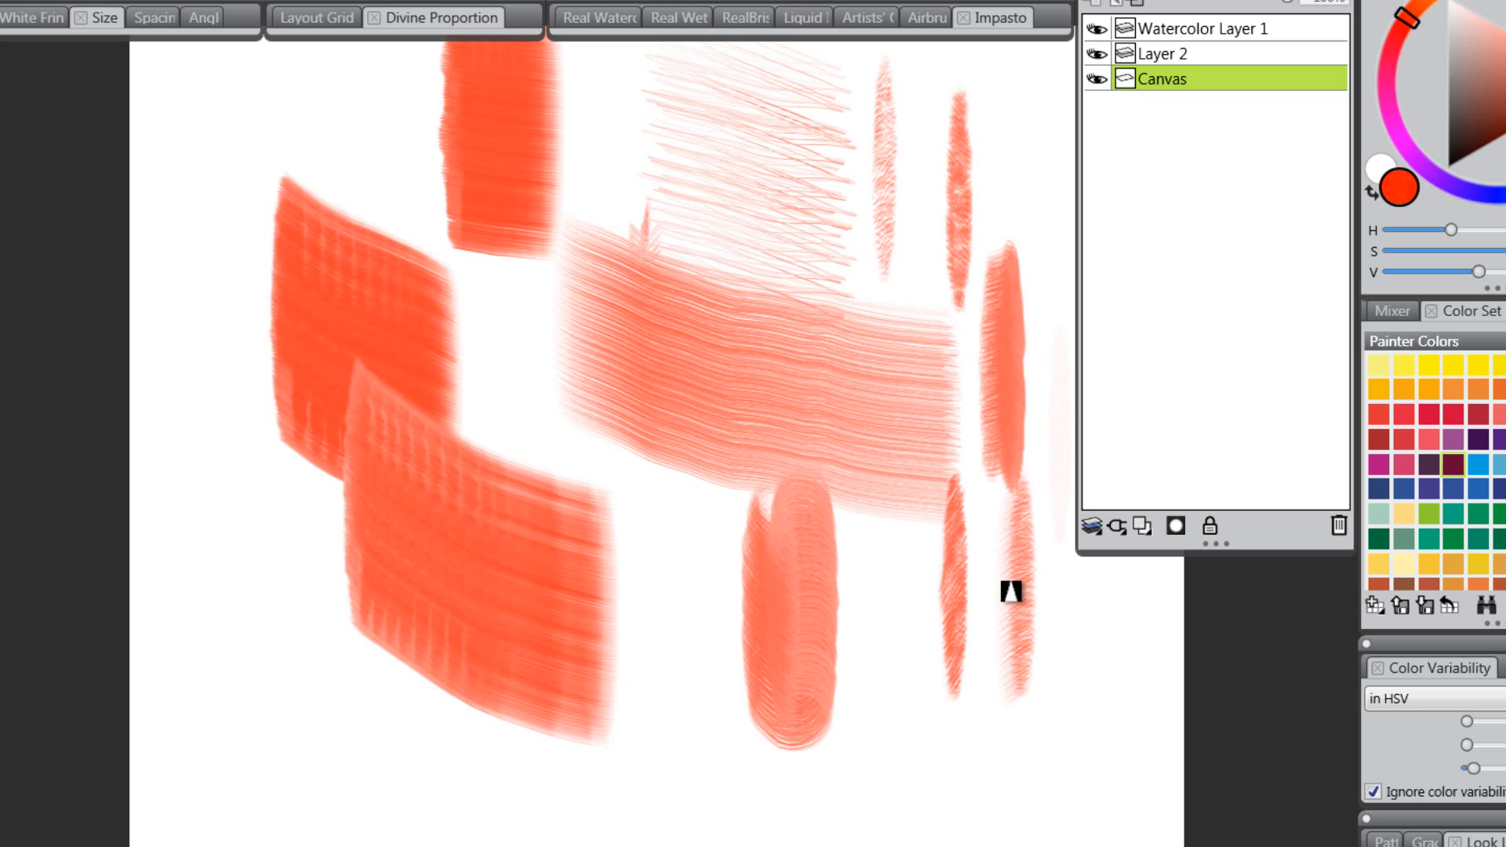
left_click(207, 541)
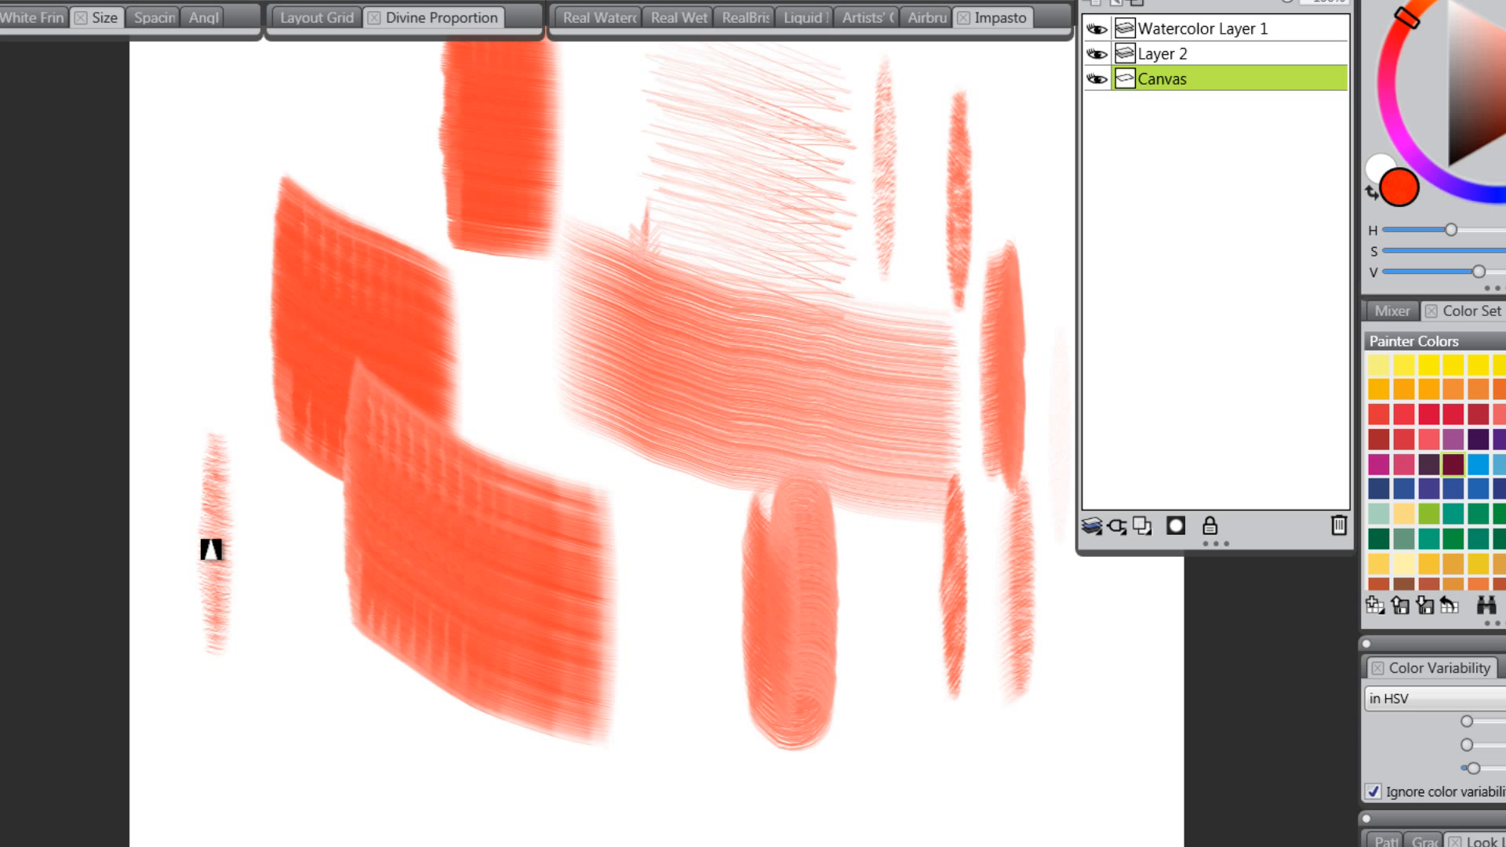
left_click(185, 254)
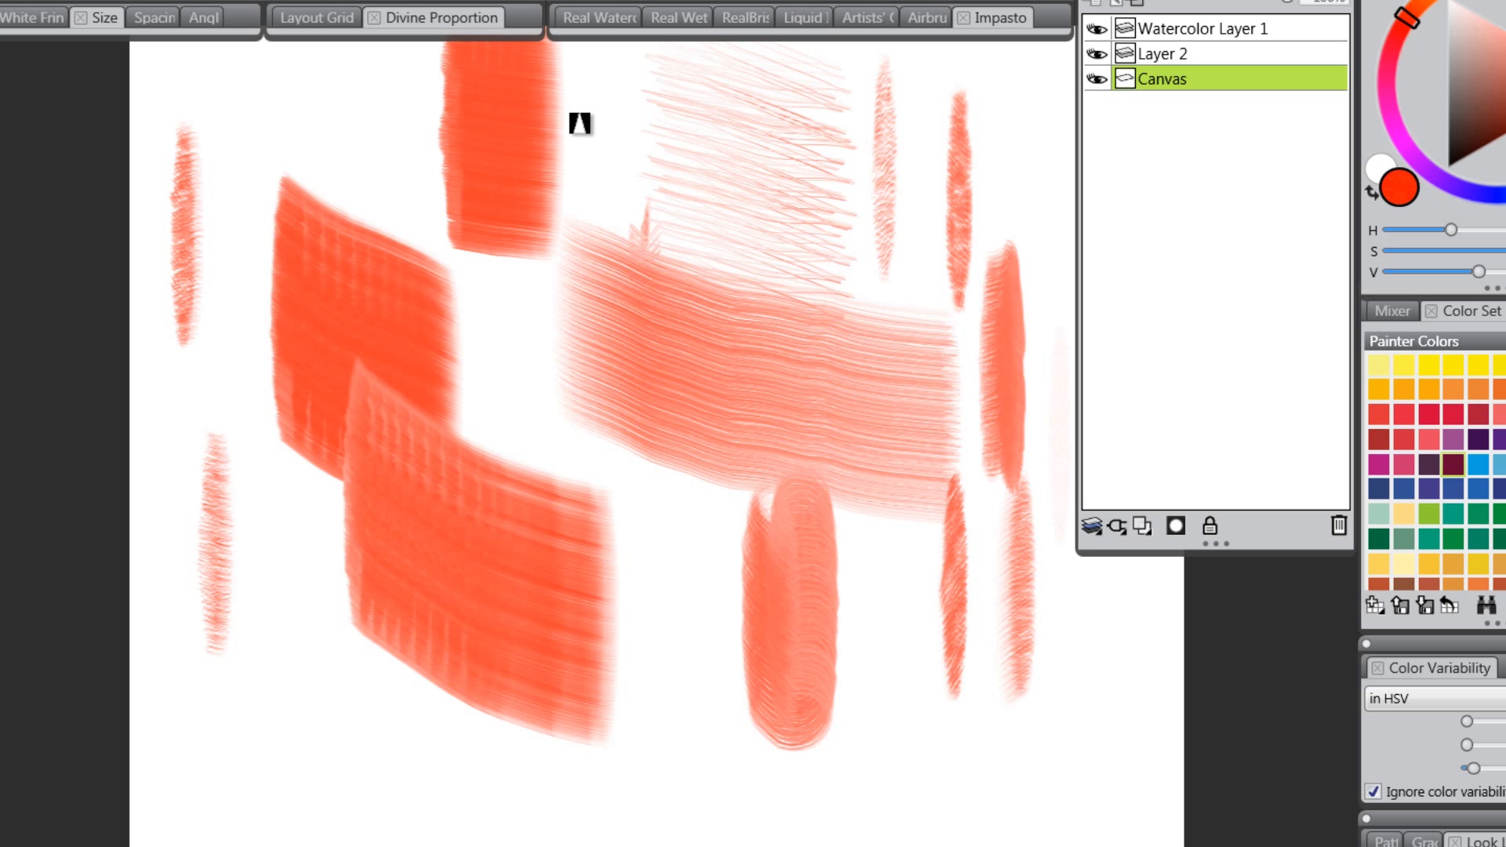
Set the main painting color to black
left_click_drag(1483, 98, 1448, 167)
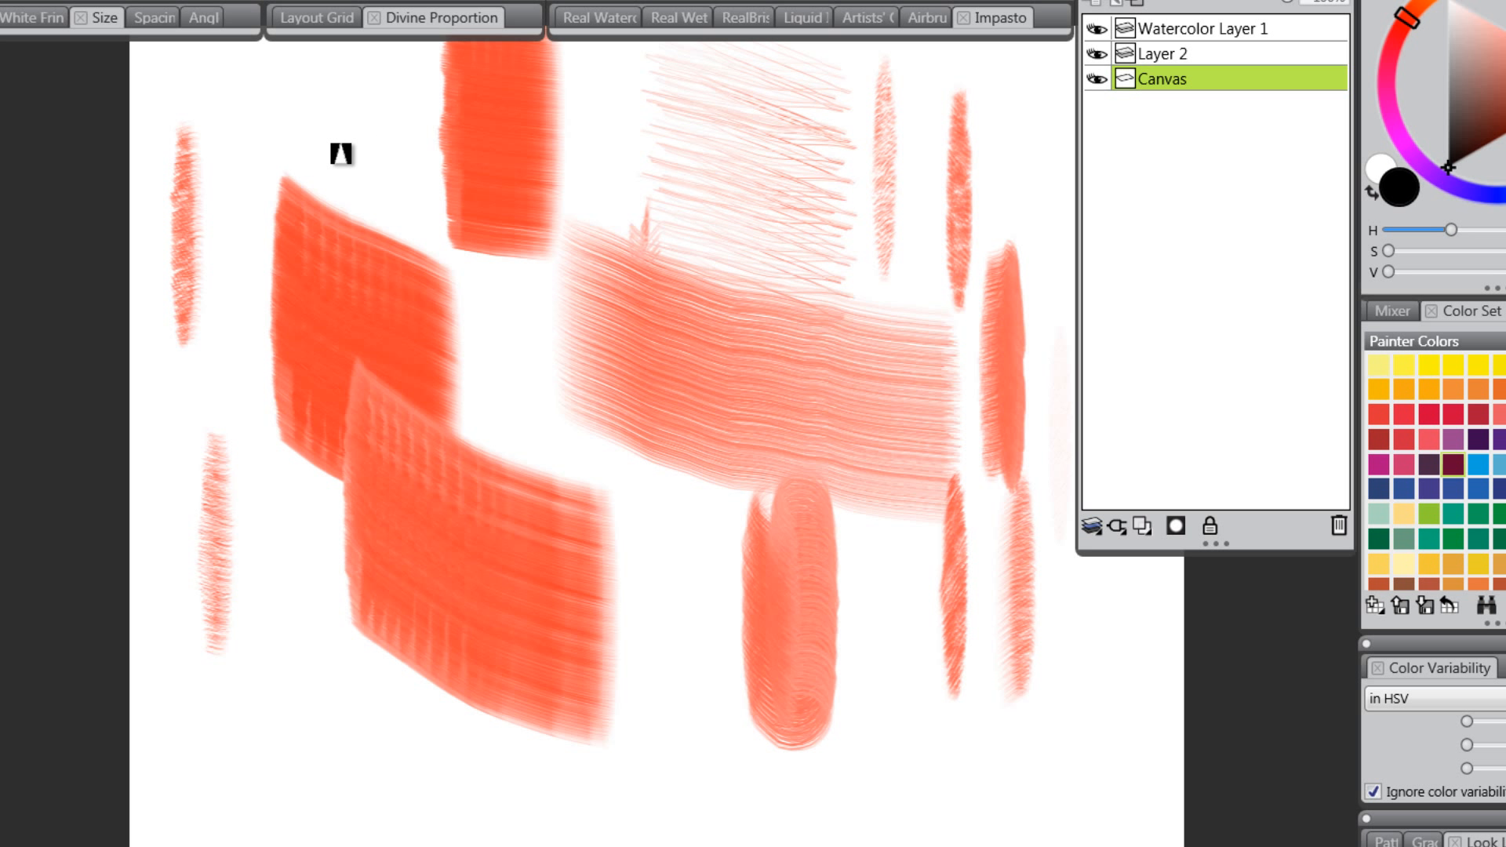
Paint a short thick black mark above the upper-left red patch and several wavy vertical black lines along the canvas's left side
left_click_drag(350, 168, 363, 186)
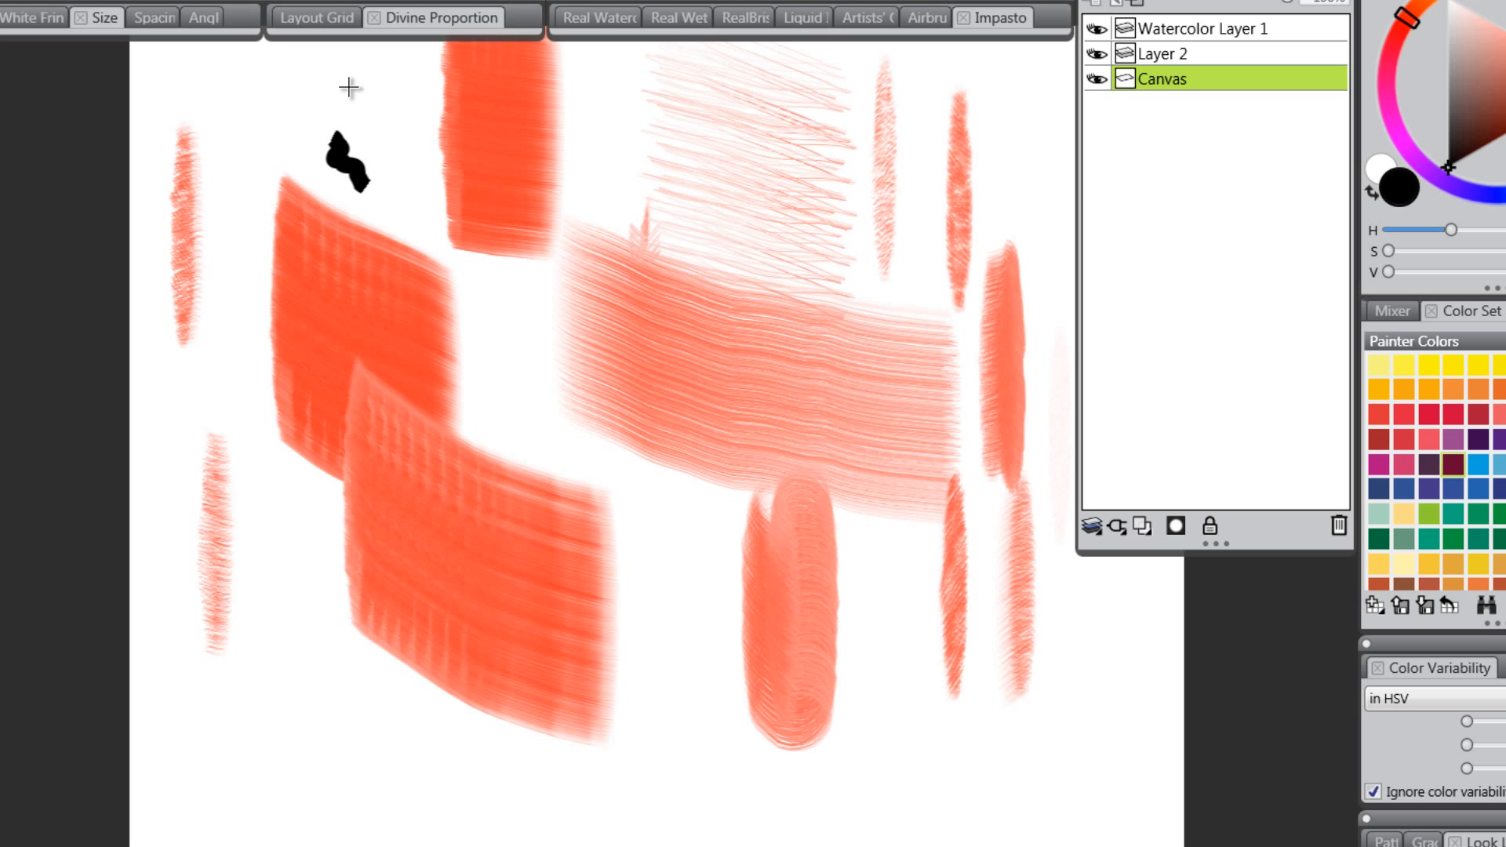
mouse_move(257, 106)
left_mouse_down()
mouse_move(228, 225)
mouse_move(229, 369)
left_mouse_up()
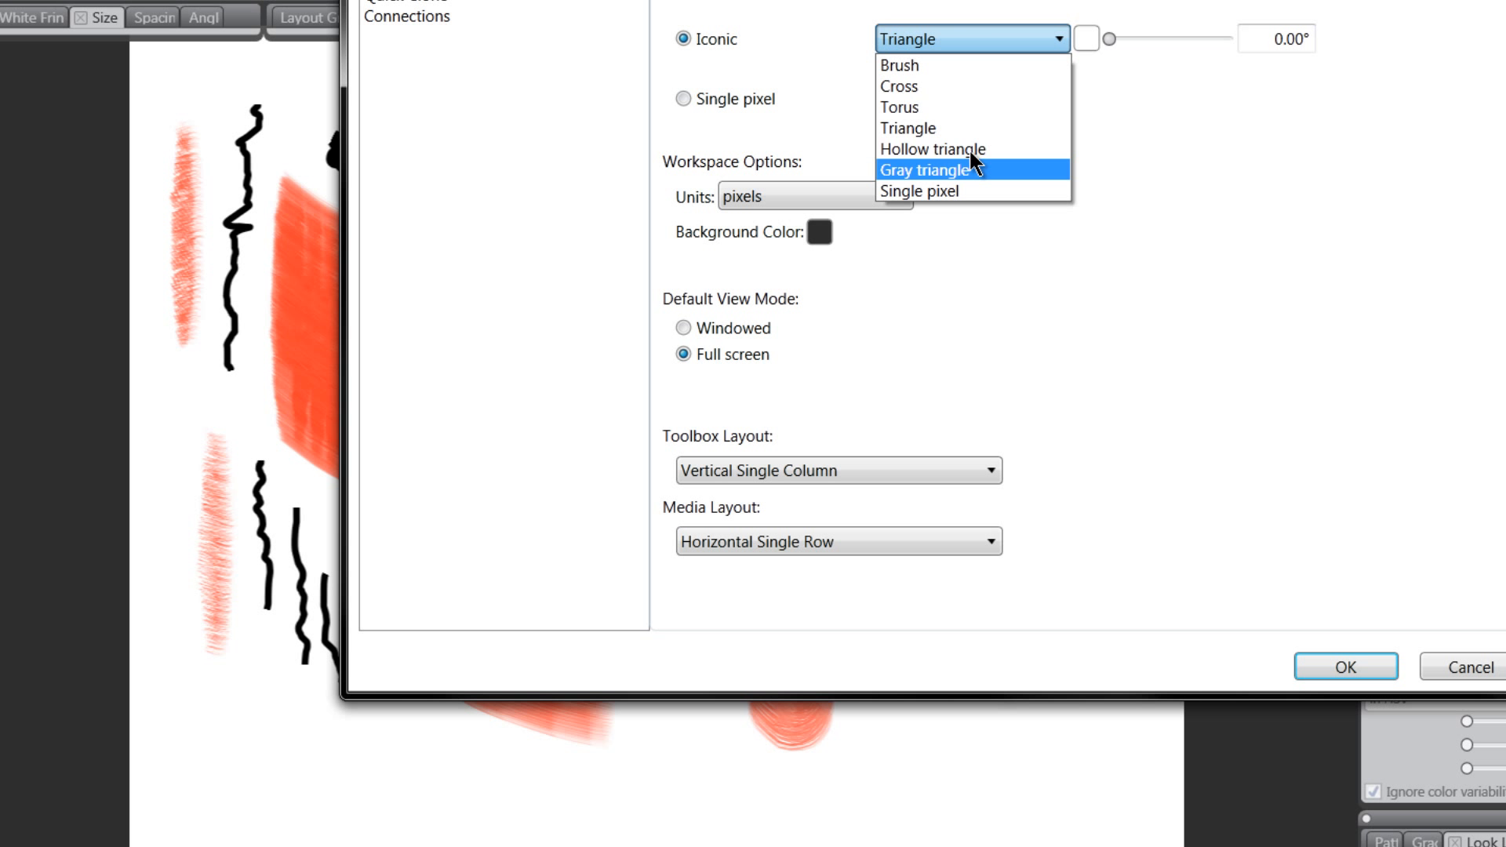
Set the Iconic cursor shape to Cross and paint two short wavy vertical black lines beside the rounded red mark
left_click(962, 87)
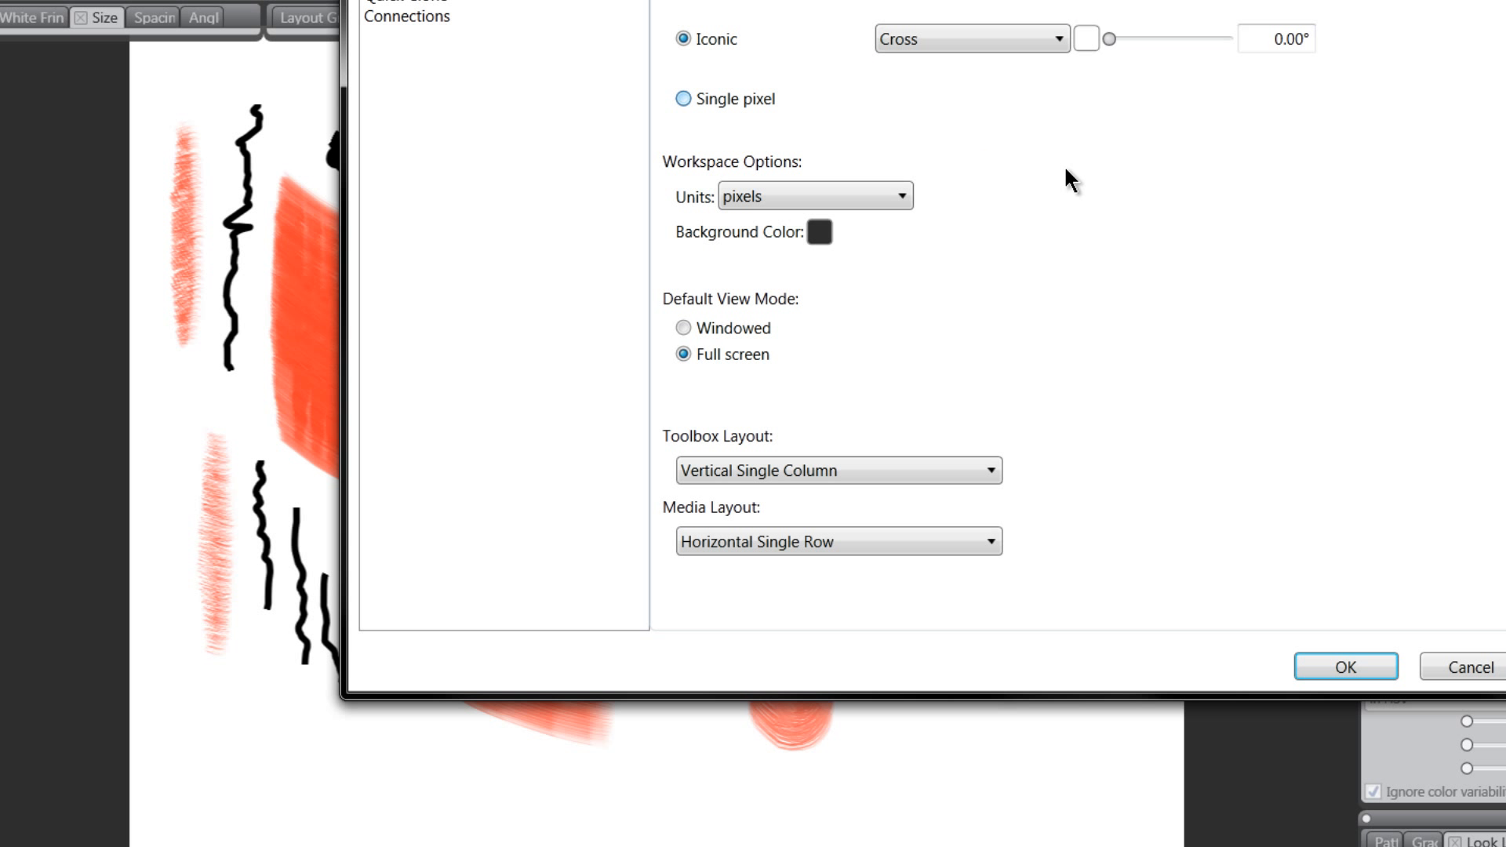
left_click(1334, 669)
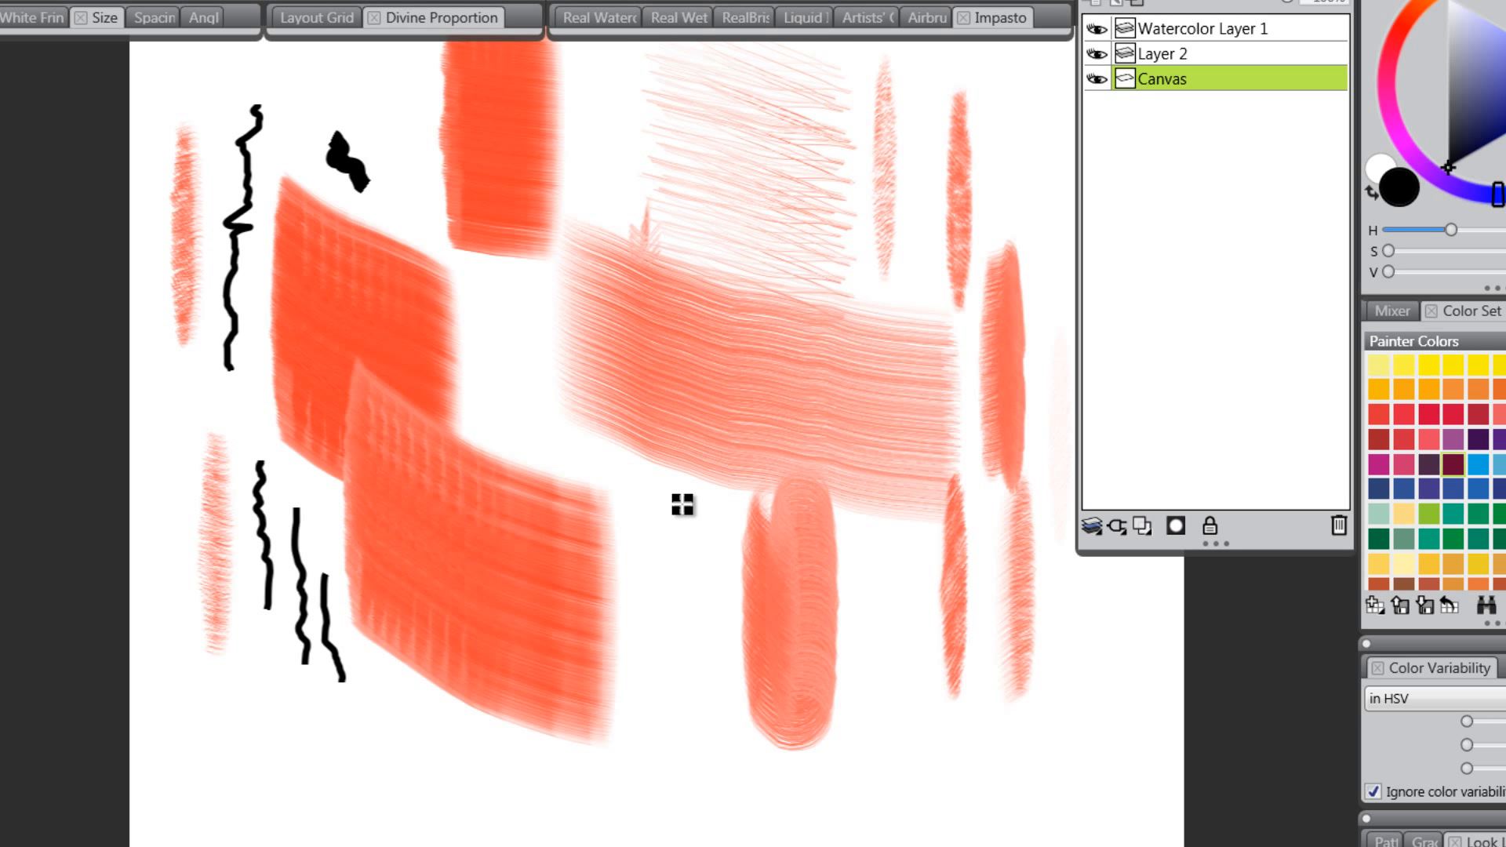
left_click_drag(660, 529, 661, 587)
left_click_drag(711, 539, 718, 672)
Set the cursor type to Enhanced brush ghost in the Interface preferences and review the Units options, keeping pixels
left_click(0, 0)
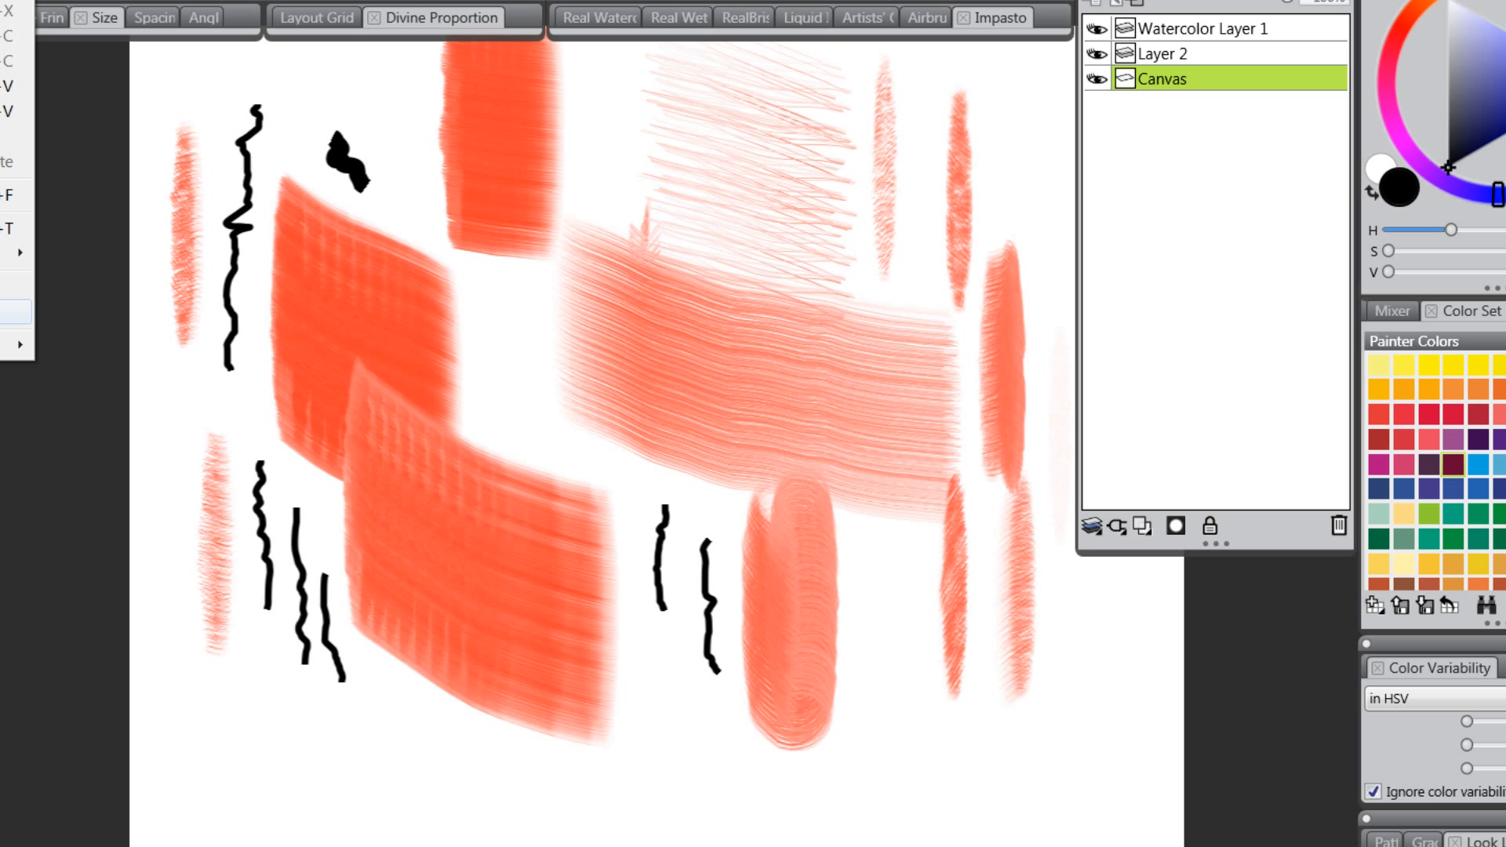
mouse_move(3, 345)
left_click(90, 371)
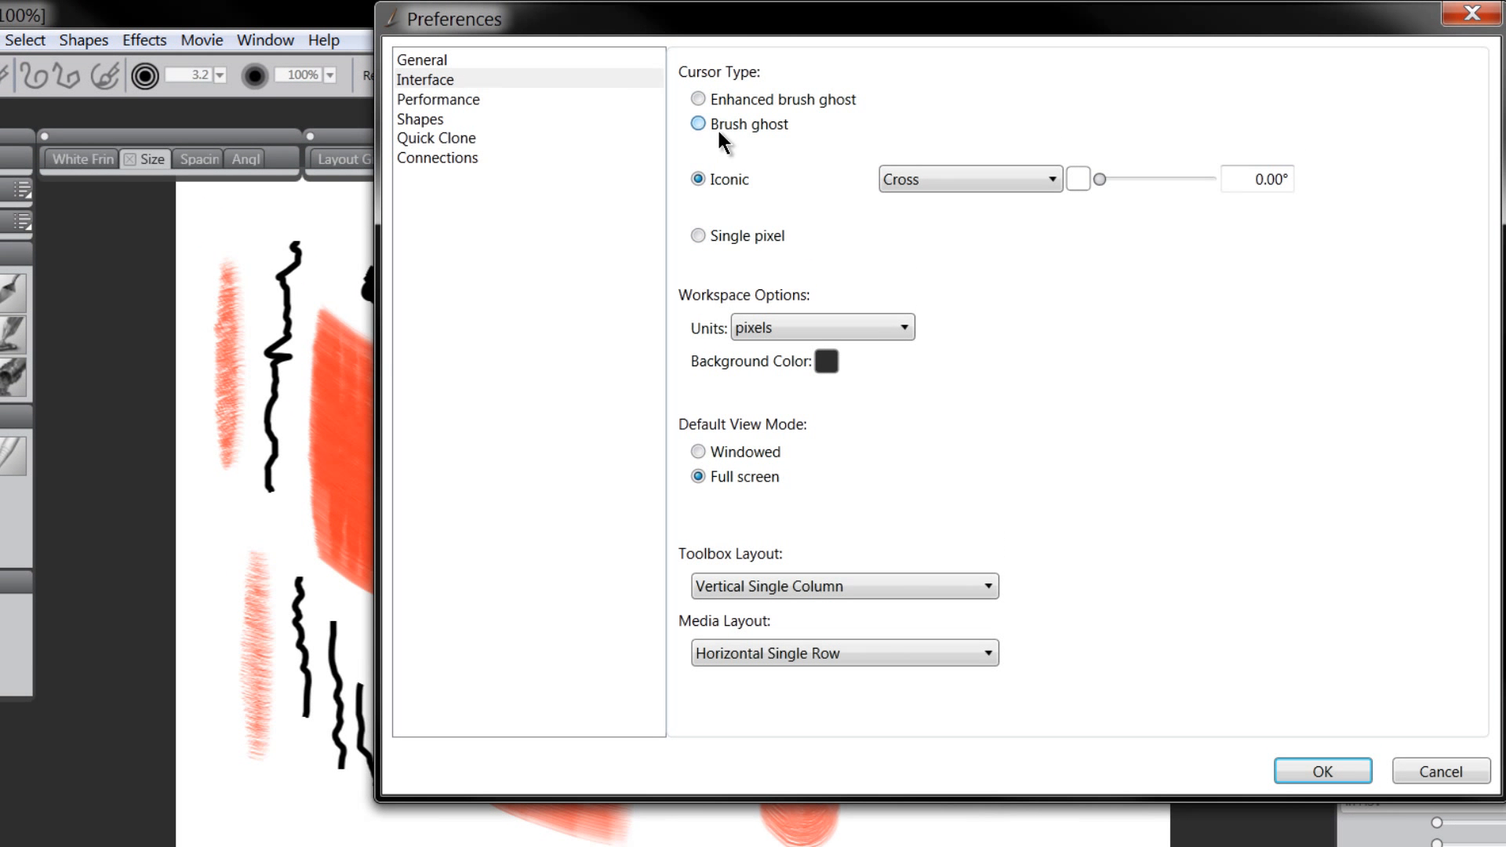
left_click(699, 98)
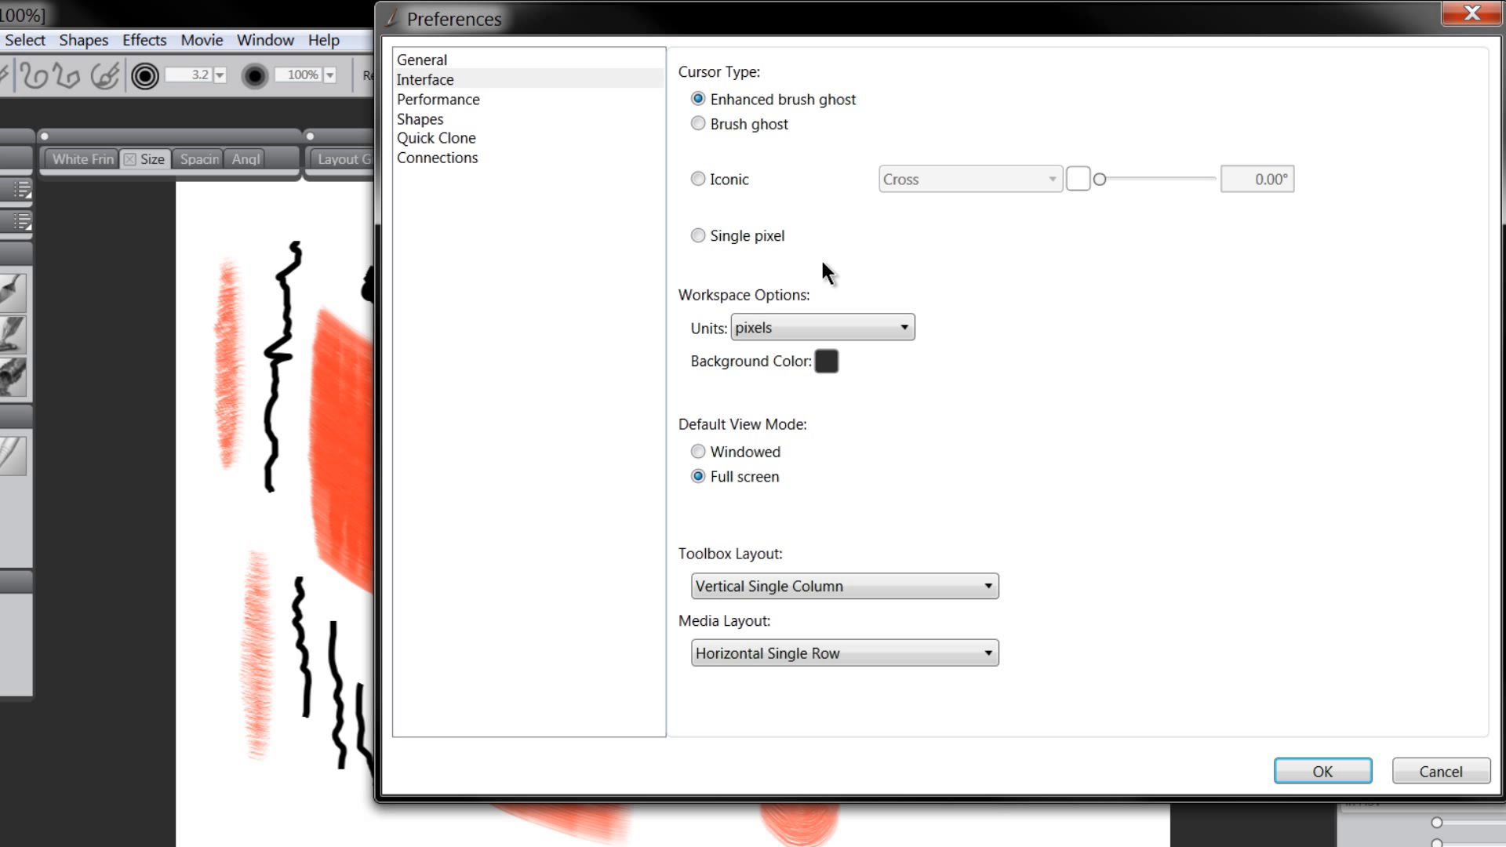
left_click(784, 325)
left_click(788, 325)
left_click(757, 329)
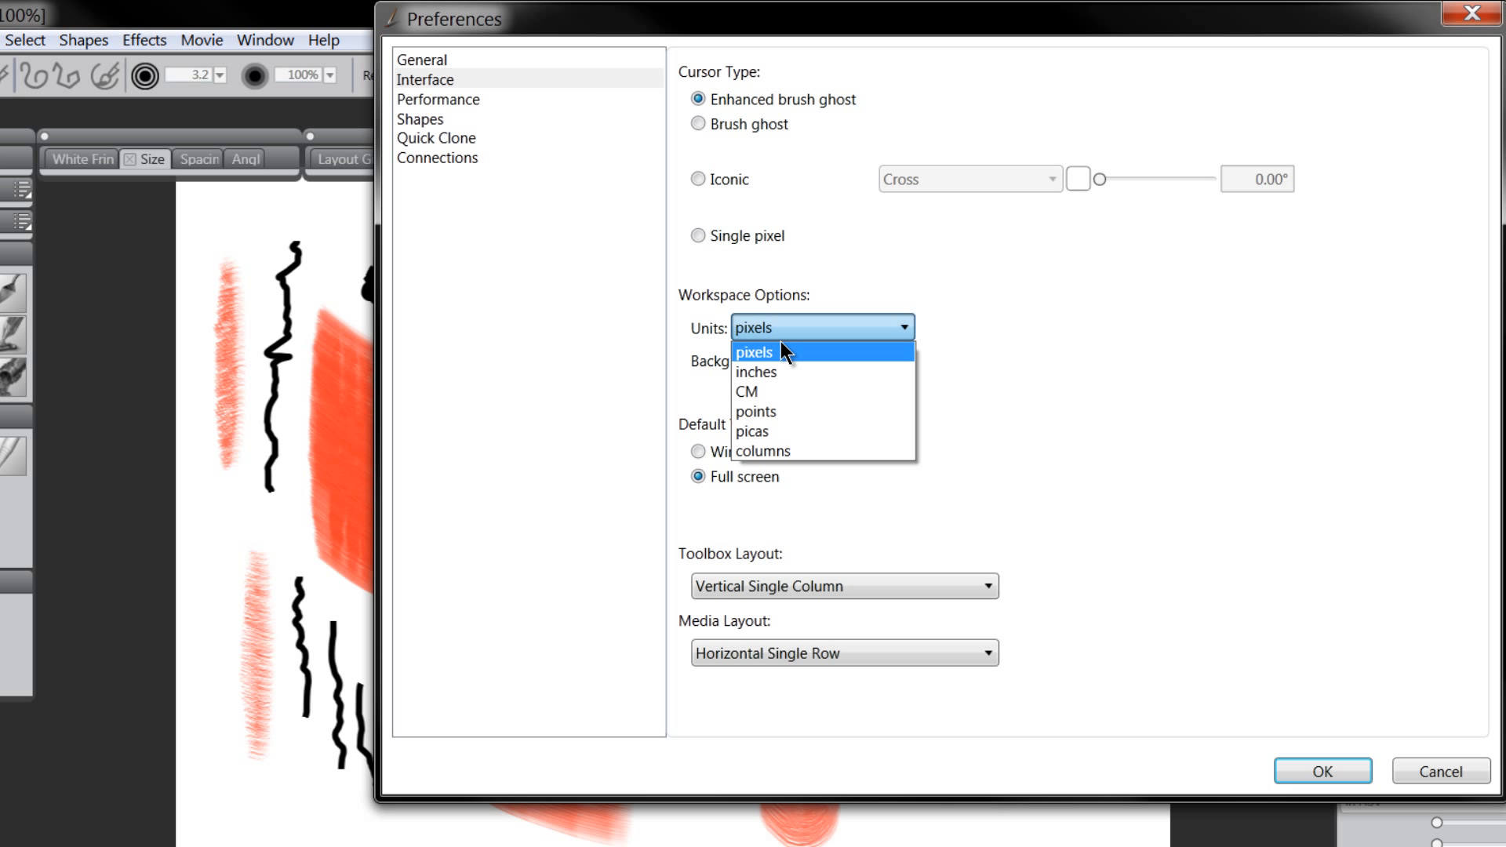
left_click(825, 280)
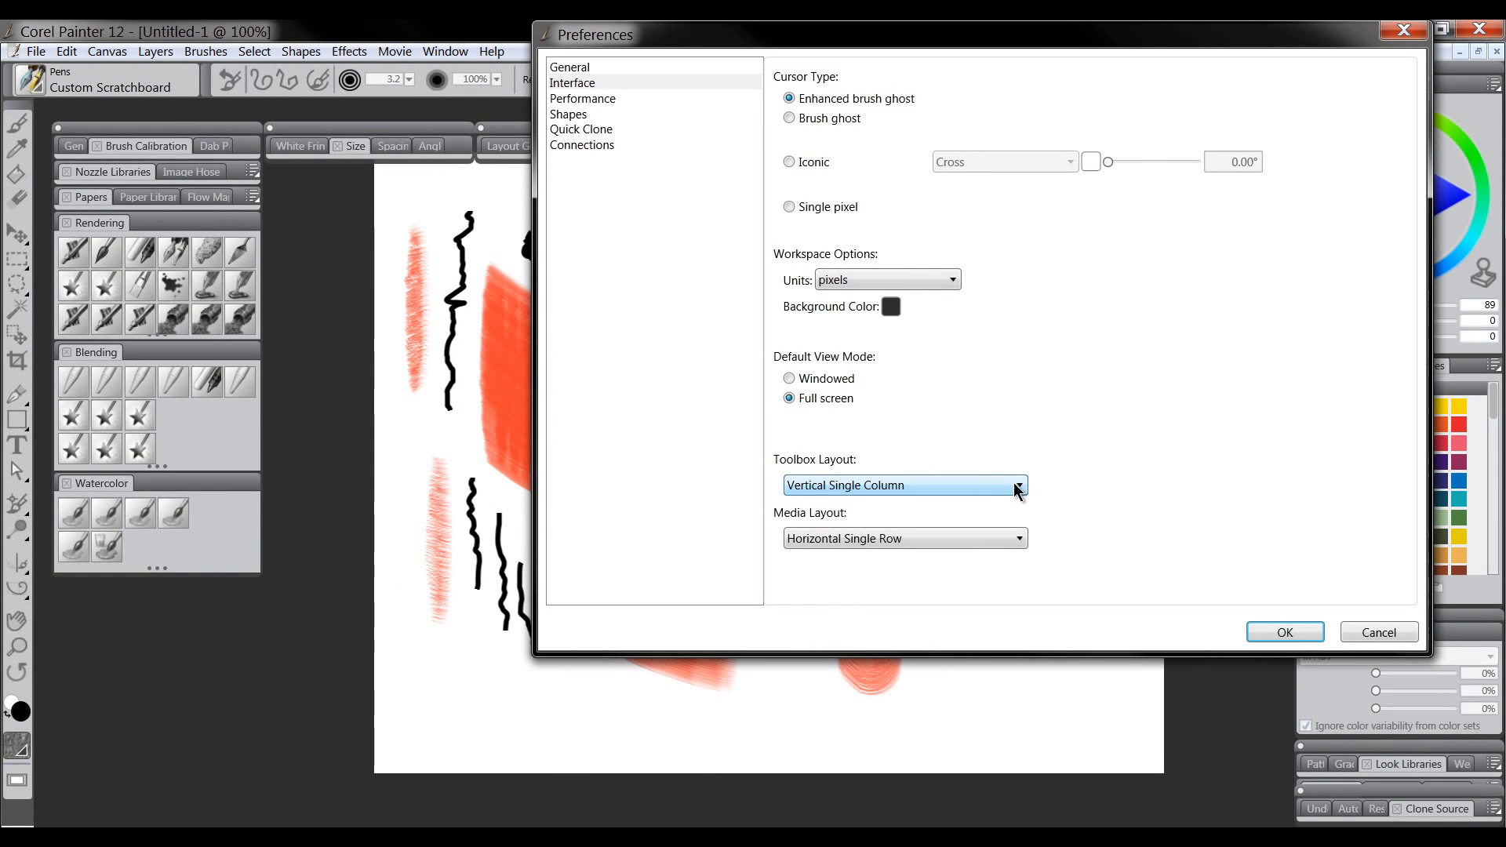
left_click(1287, 632)
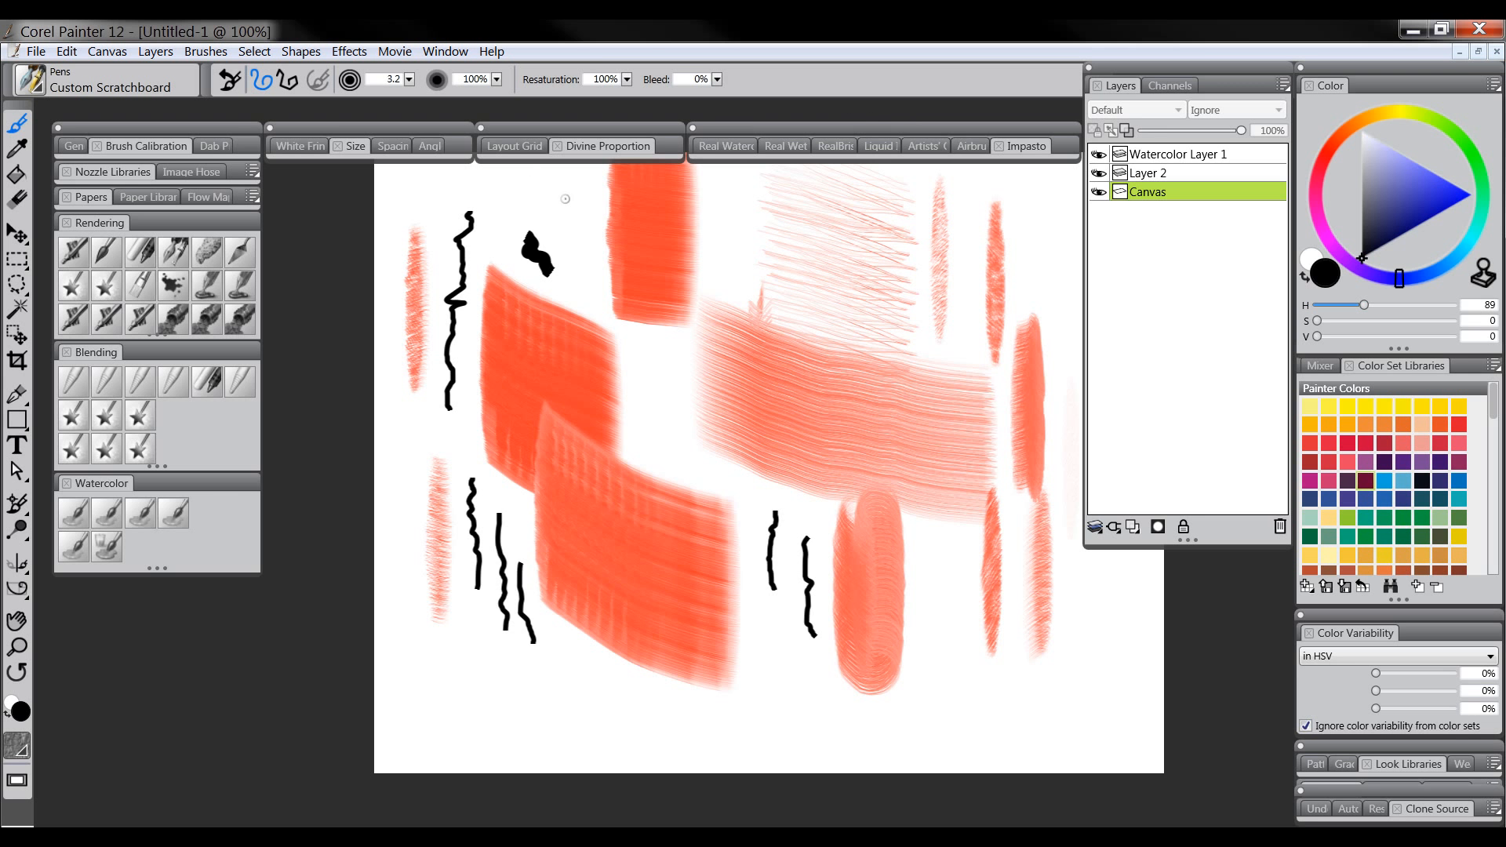
Switch the document to a floating window, shrink it and place it clear of the palettes
mouse_move(800, 357)
left_mouse_down()
mouse_move(732, 390)
mouse_move(494, 448)
mouse_move(763, 320)
mouse_move(1046, 437)
mouse_move(1177, 439)
mouse_move(655, 306)
mouse_move(834, 483)
mouse_move(764, 370)
mouse_move(790, 403)
left_mouse_up()
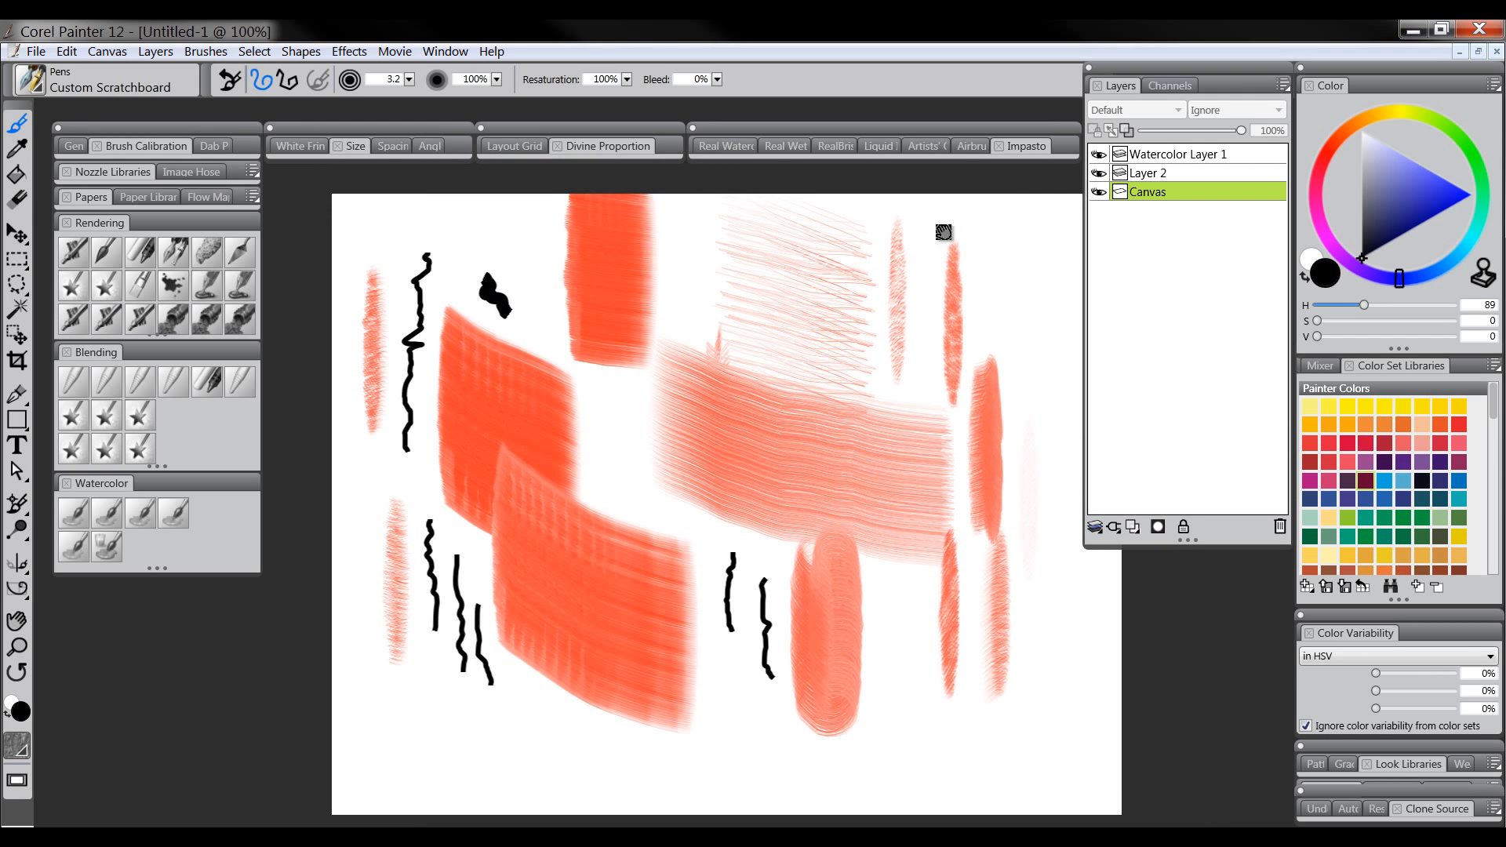
left_click(1479, 51)
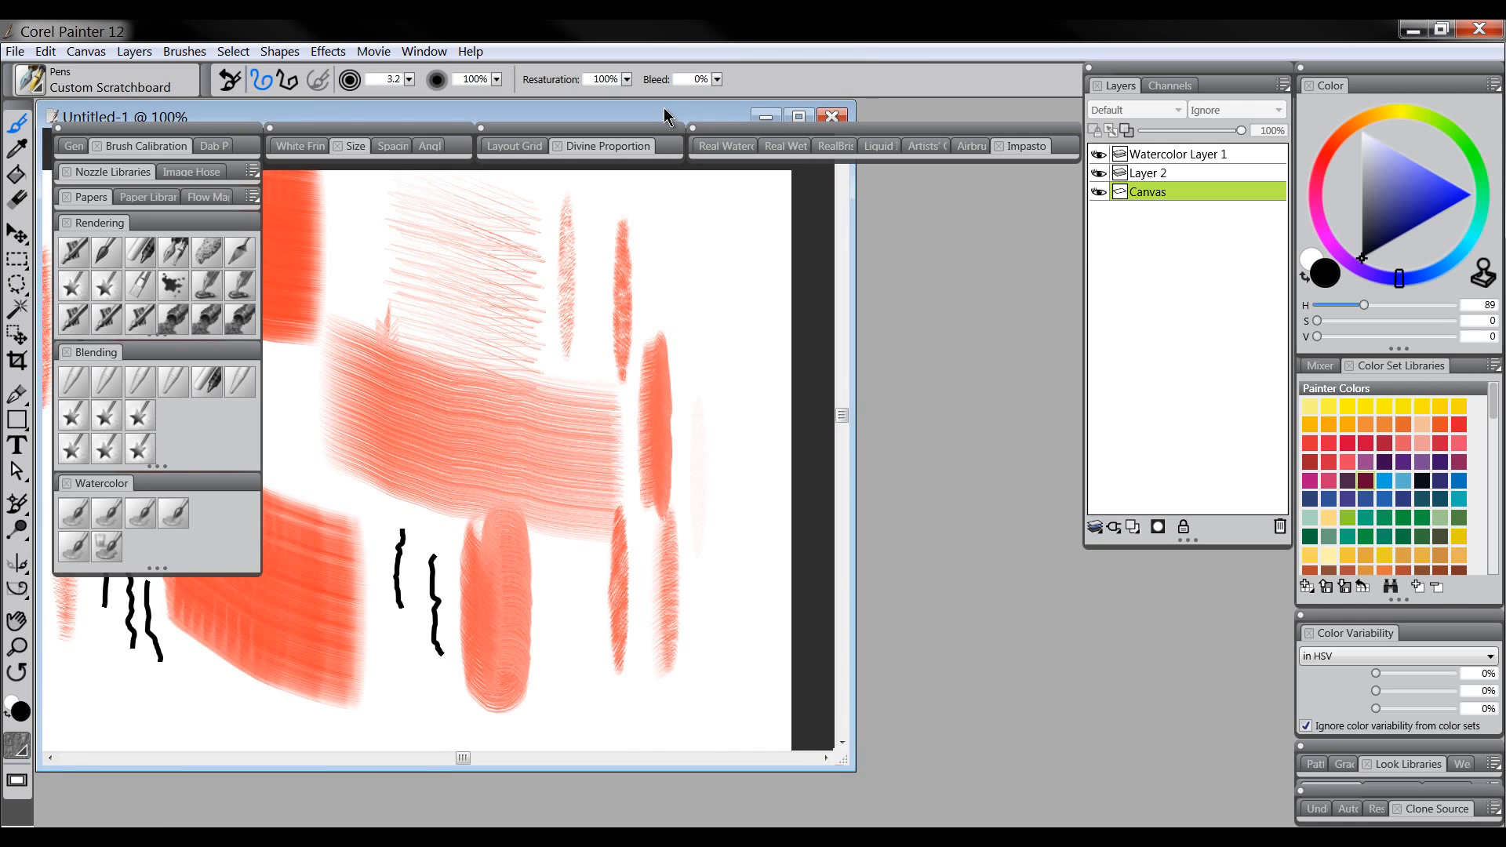
left_click_drag(666, 110, 814, 127)
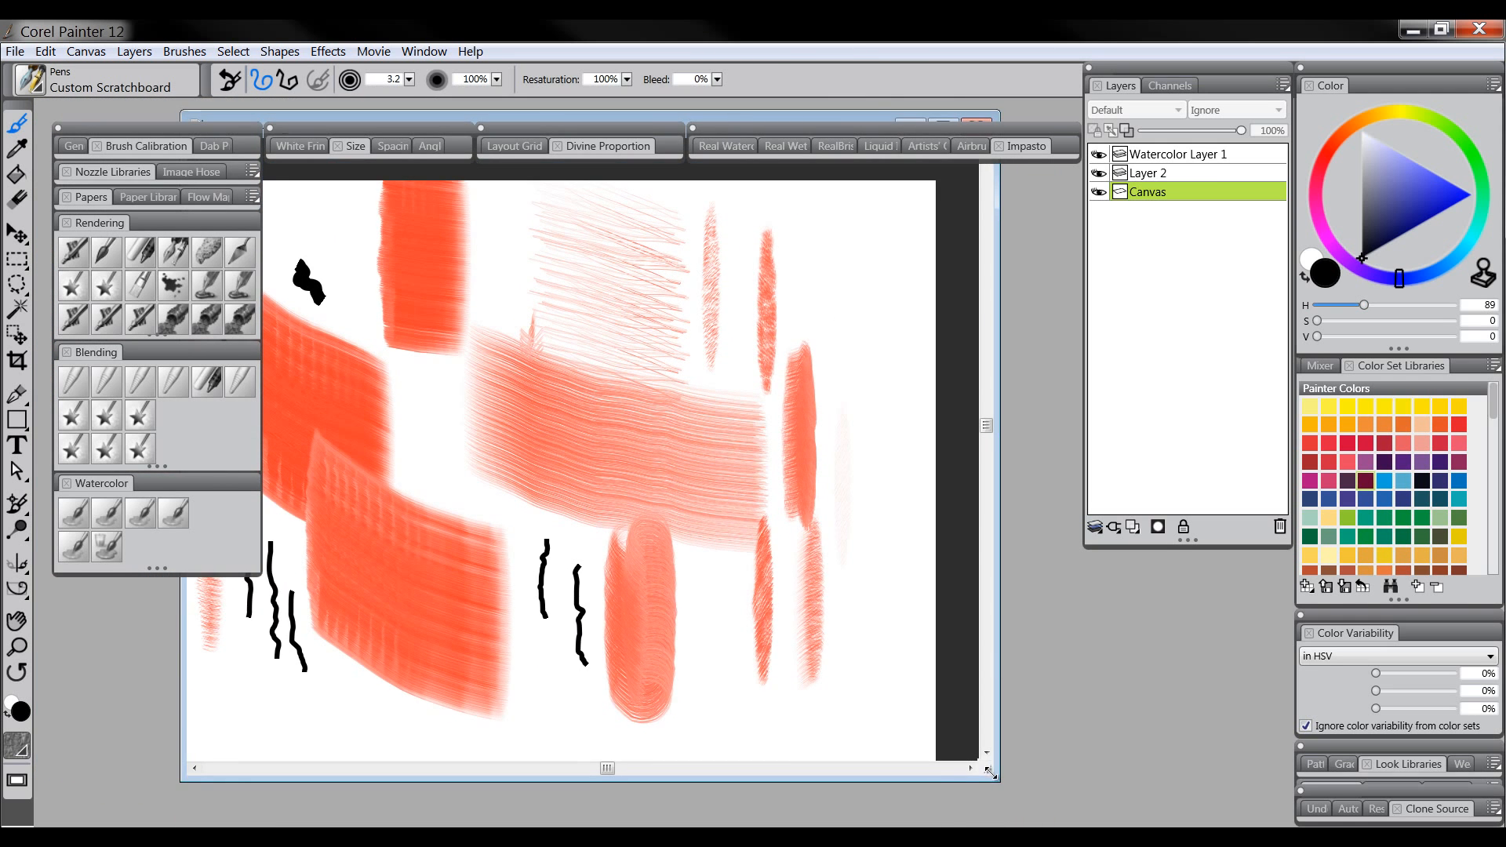
left_click_drag(993, 768, 670, 690)
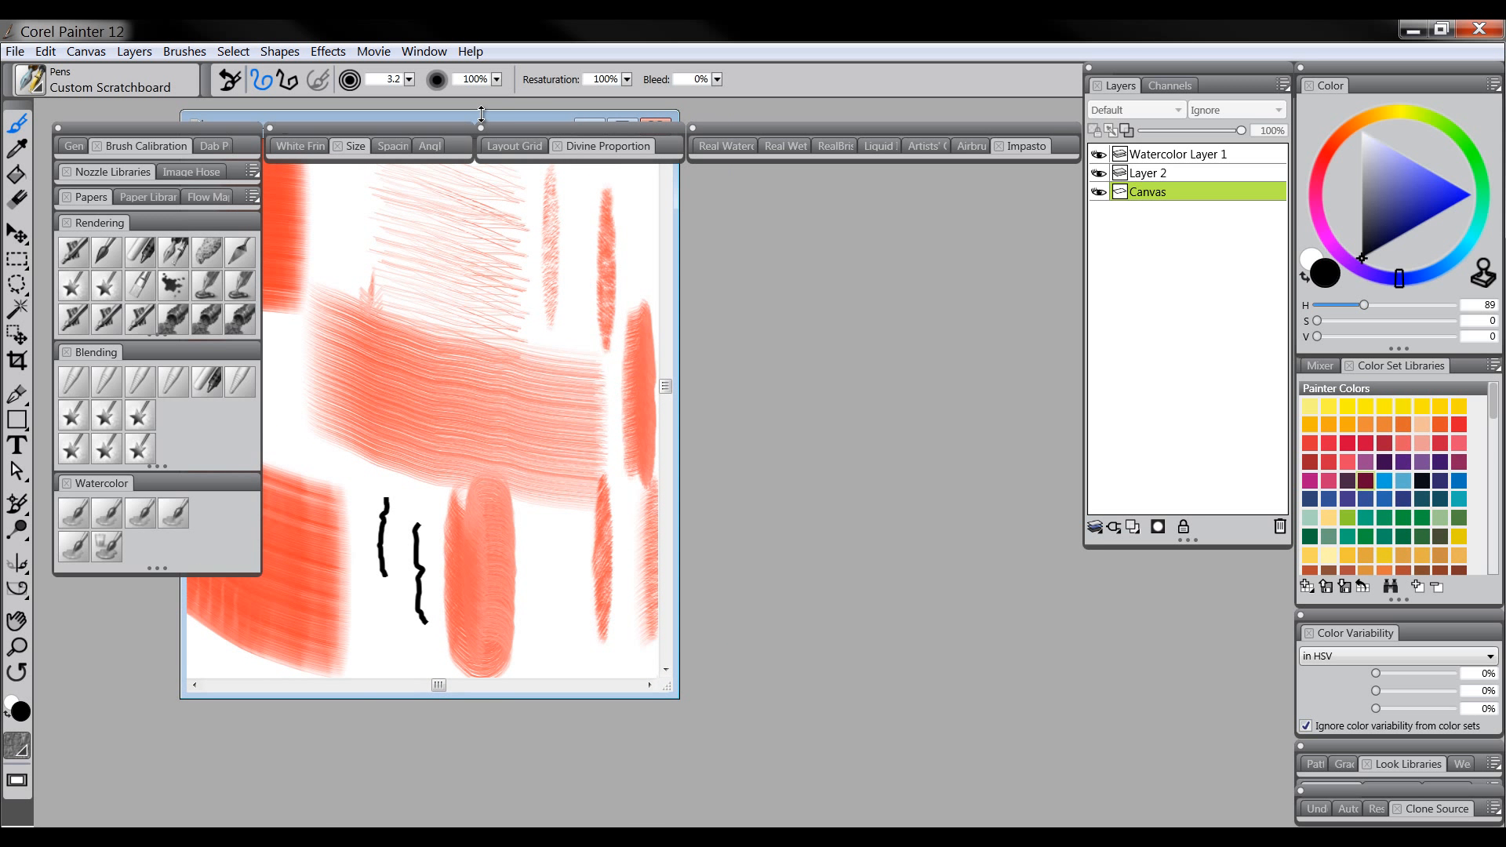
left_click_drag(482, 116, 568, 176)
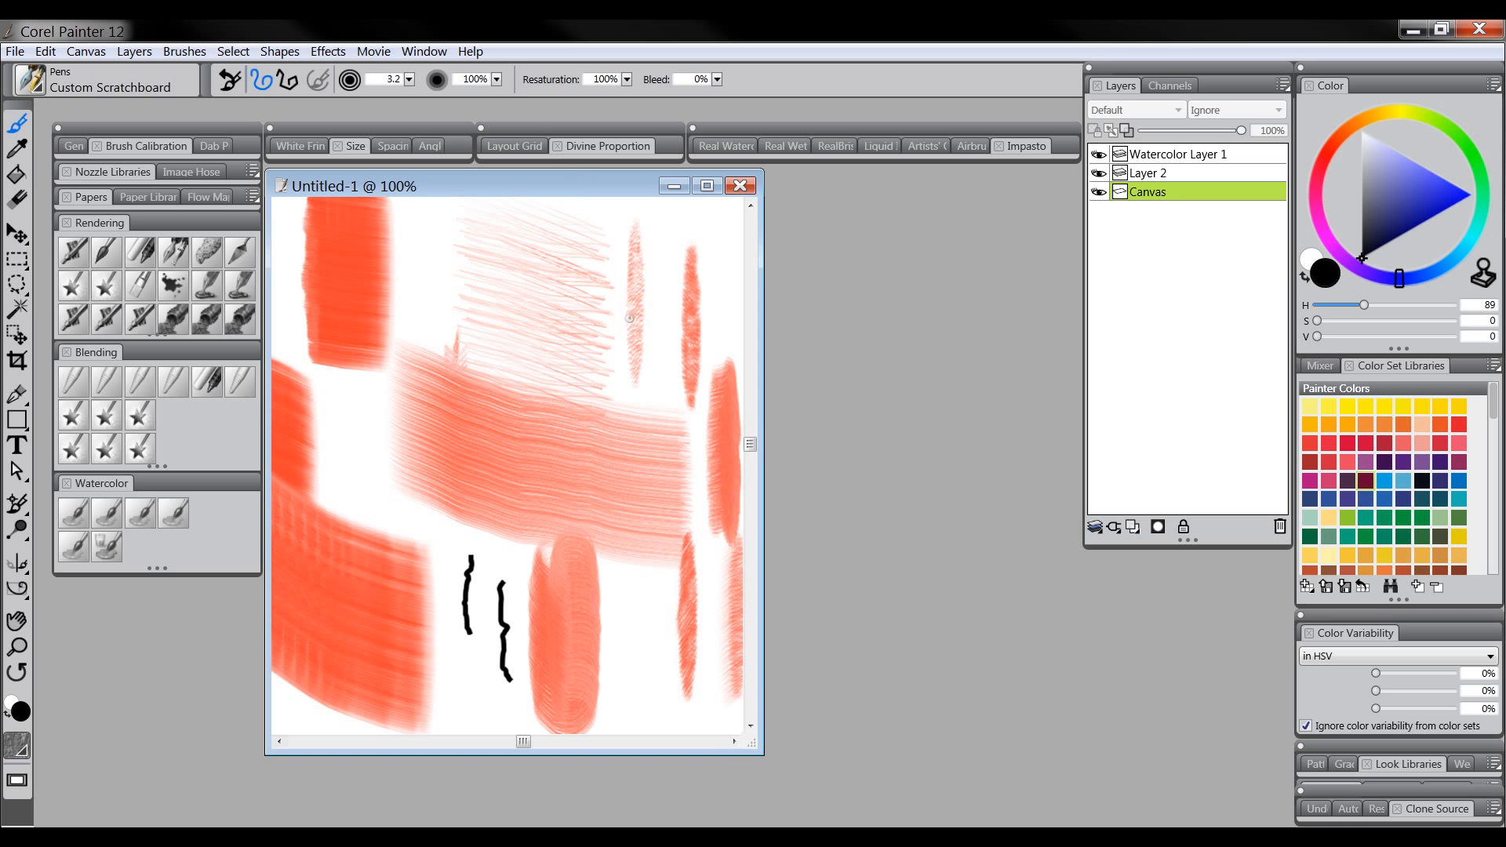
Enlarge the document window to fill the space between the palettes and return it to full-screen view
left_click_drag(751, 748, 1068, 818)
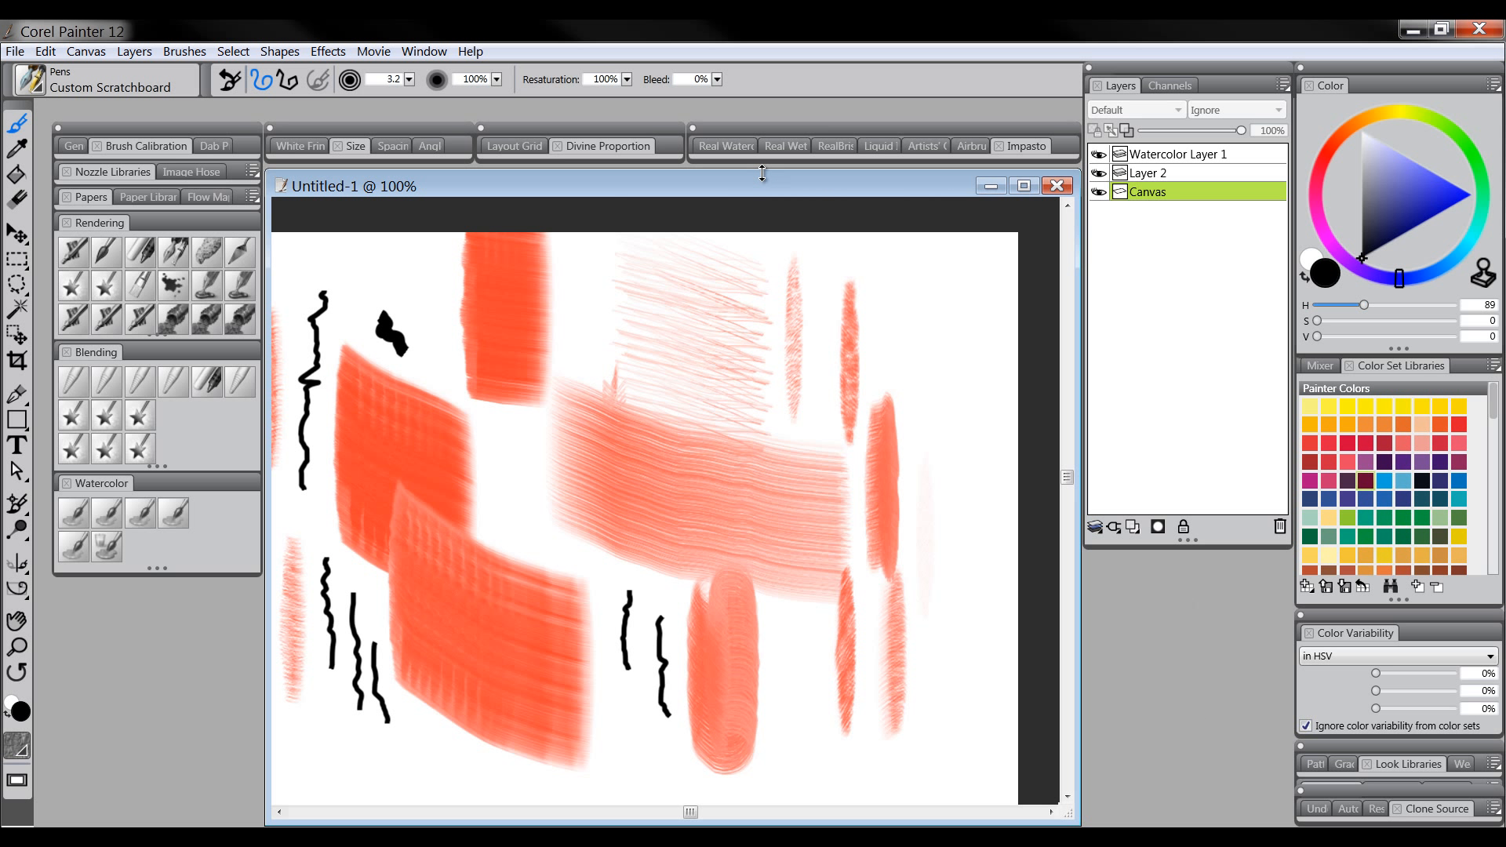
left_click_drag(761, 172, 762, 167)
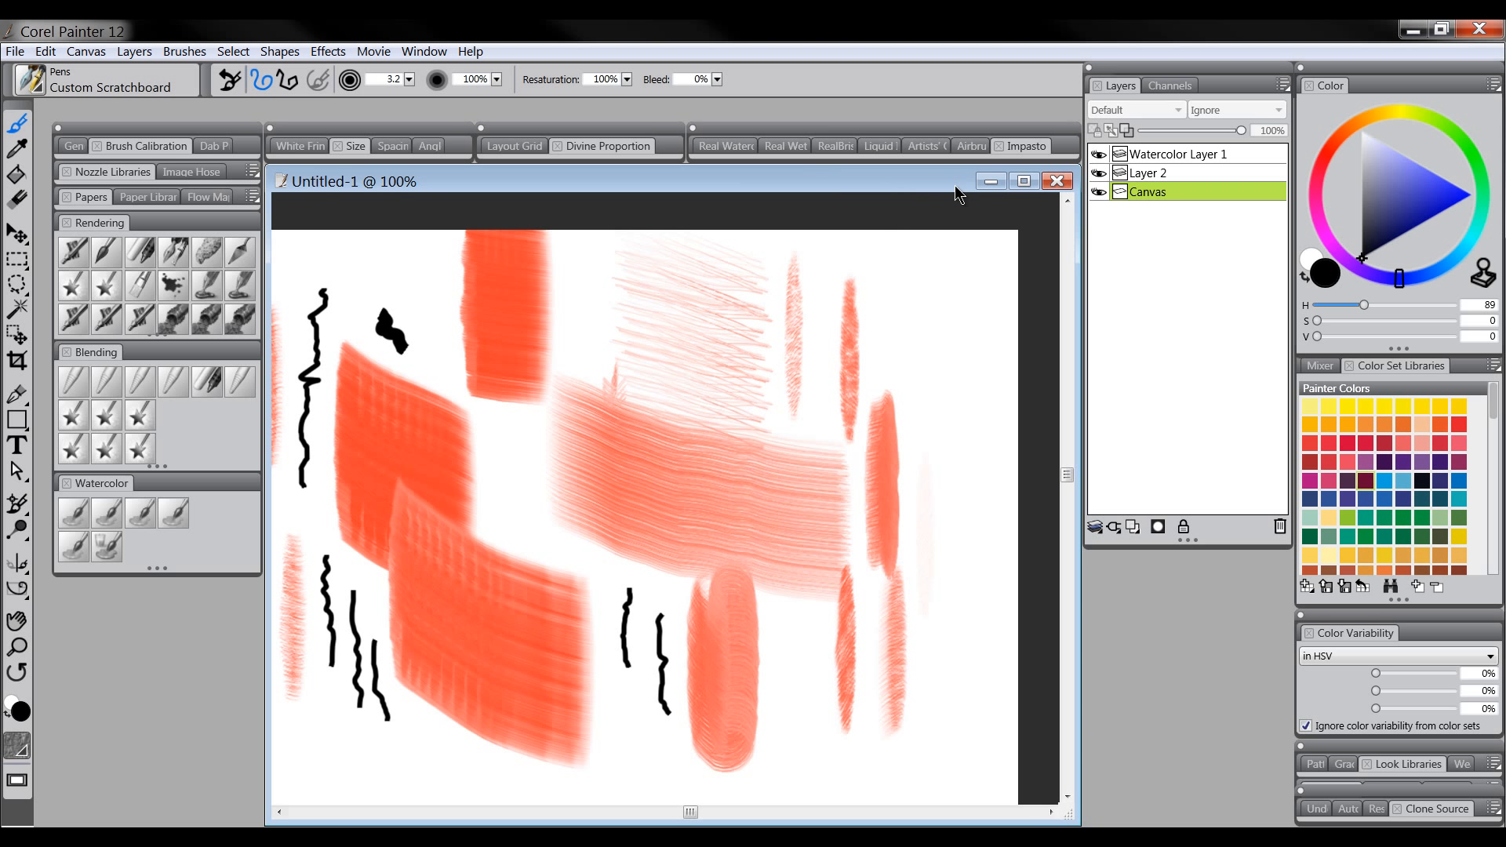
left_click(1024, 182)
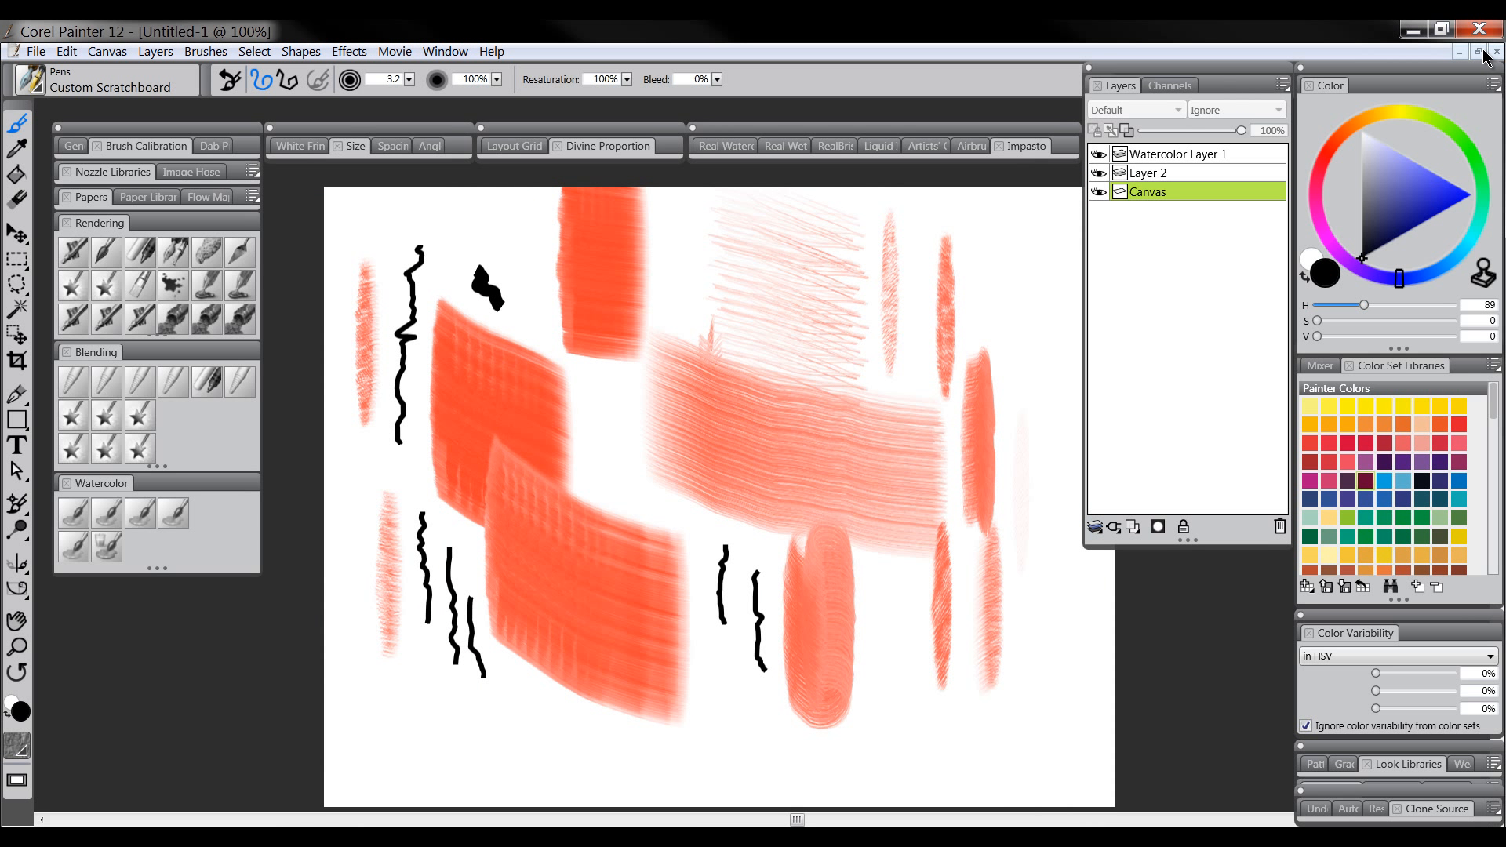
left_click(1479, 51)
left_click(1025, 182)
Set the Toolbox Layout to Vertical Double Column in the Interface preferences and move the toolbox beside the custom brush palettes
left_click(66, 52)
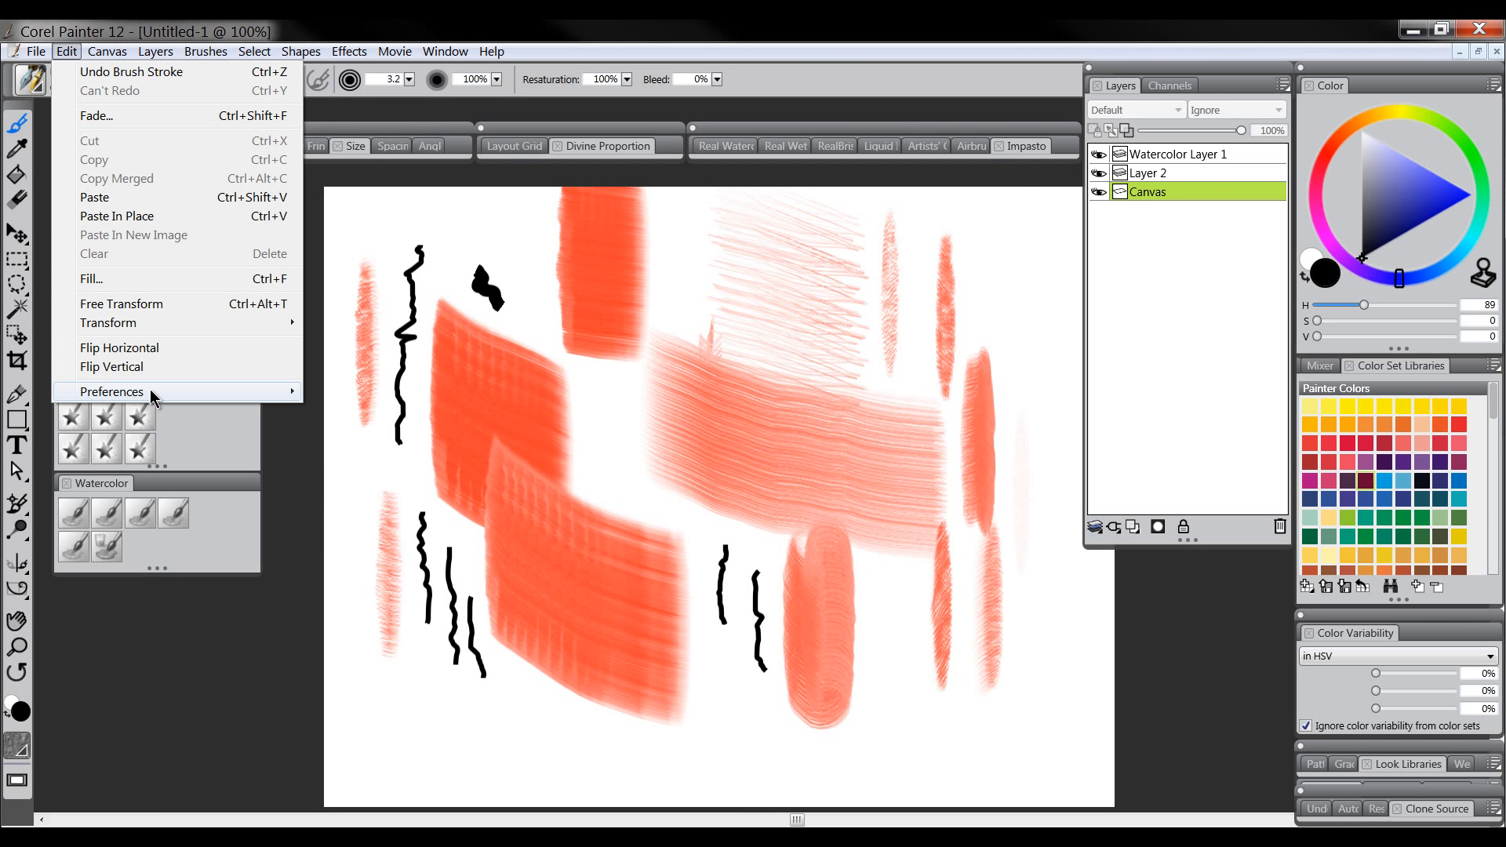
mouse_move(149, 389)
left_click(392, 410)
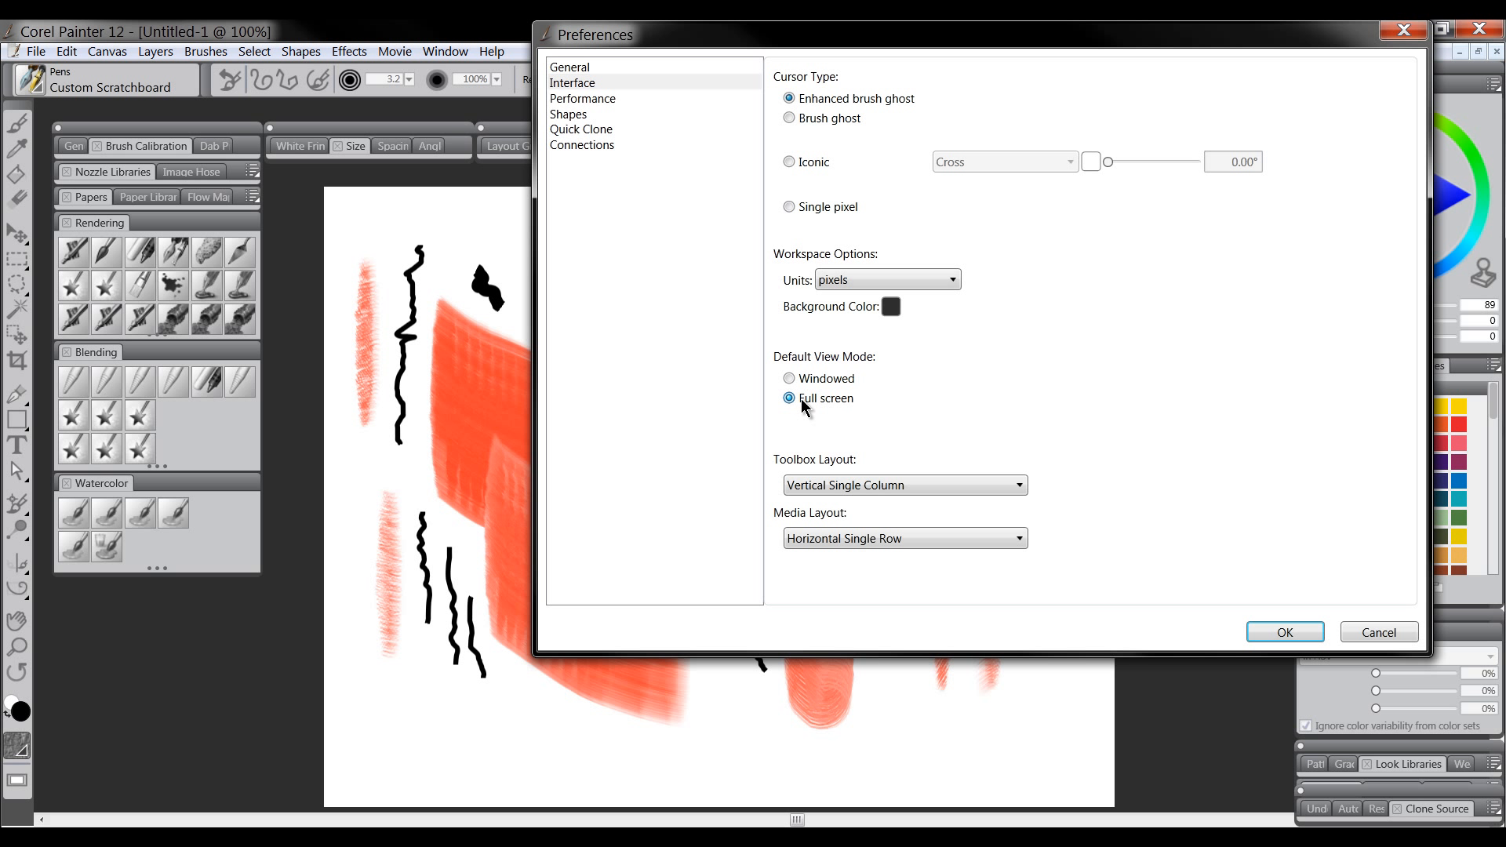
left_click(840, 487)
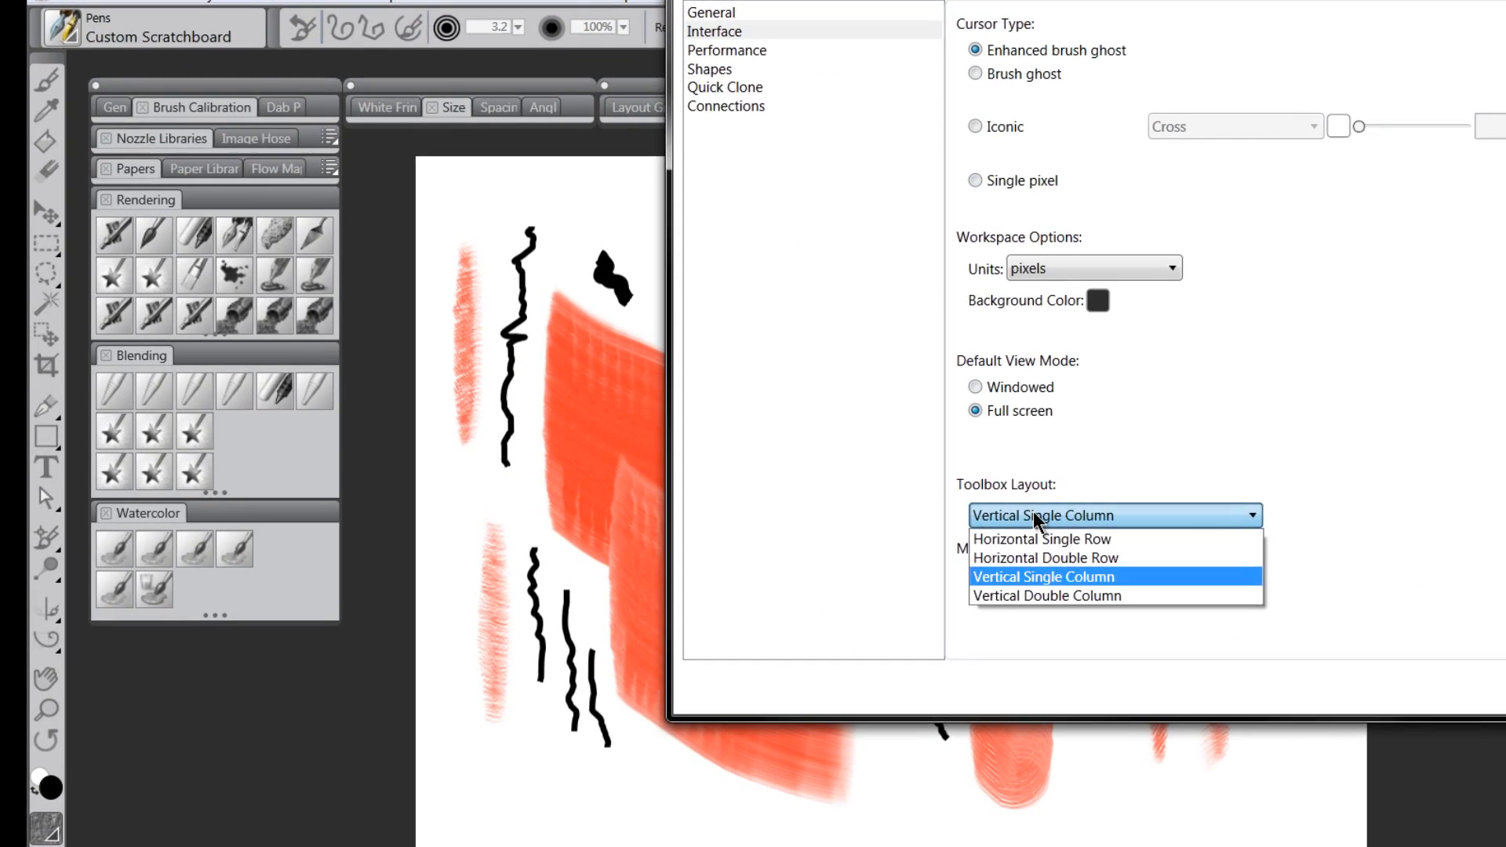
left_click(840, 486)
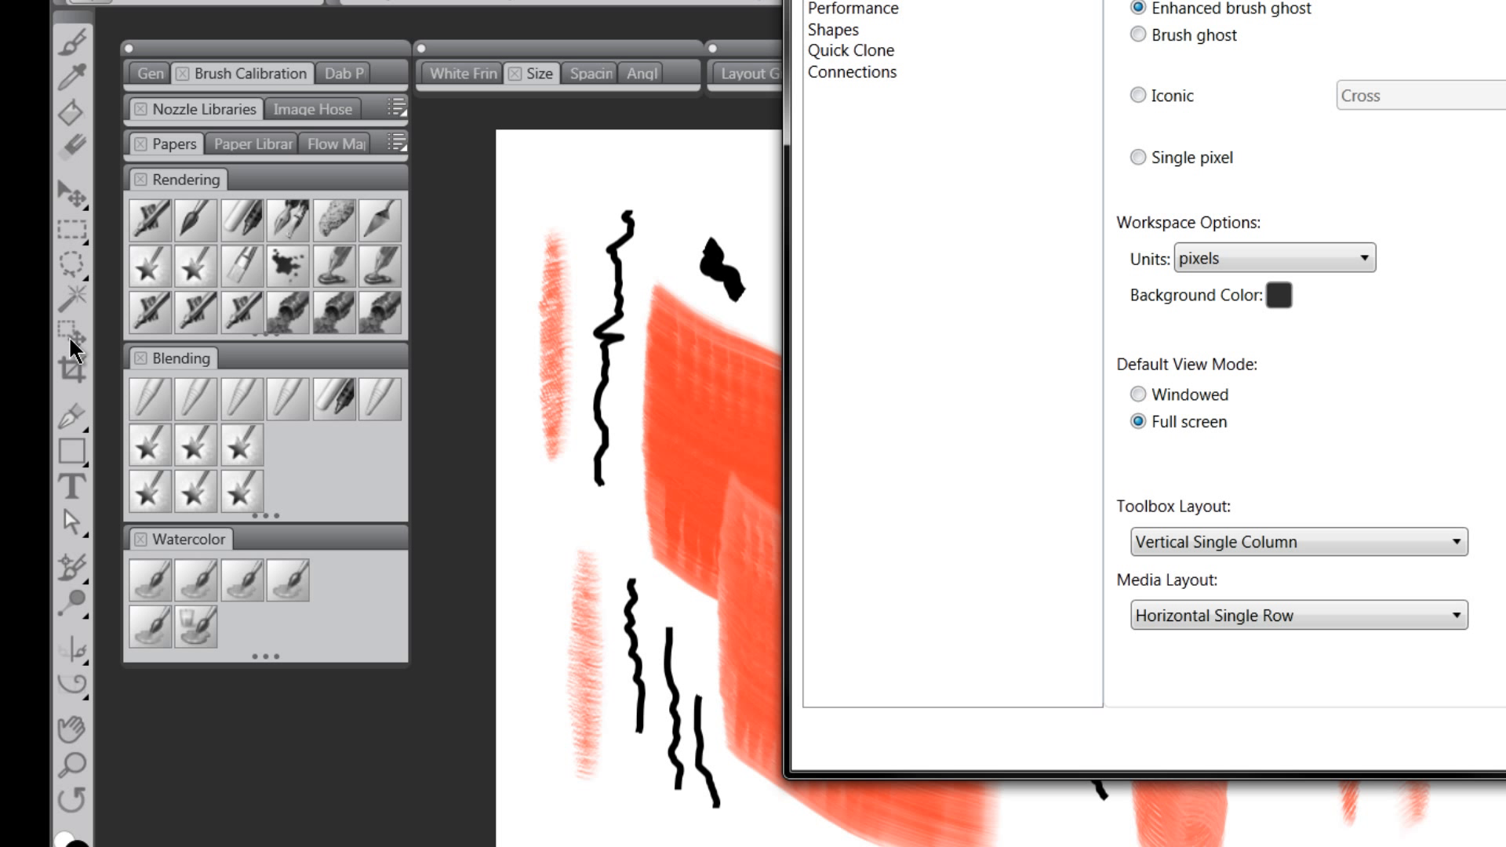
left_click(1187, 543)
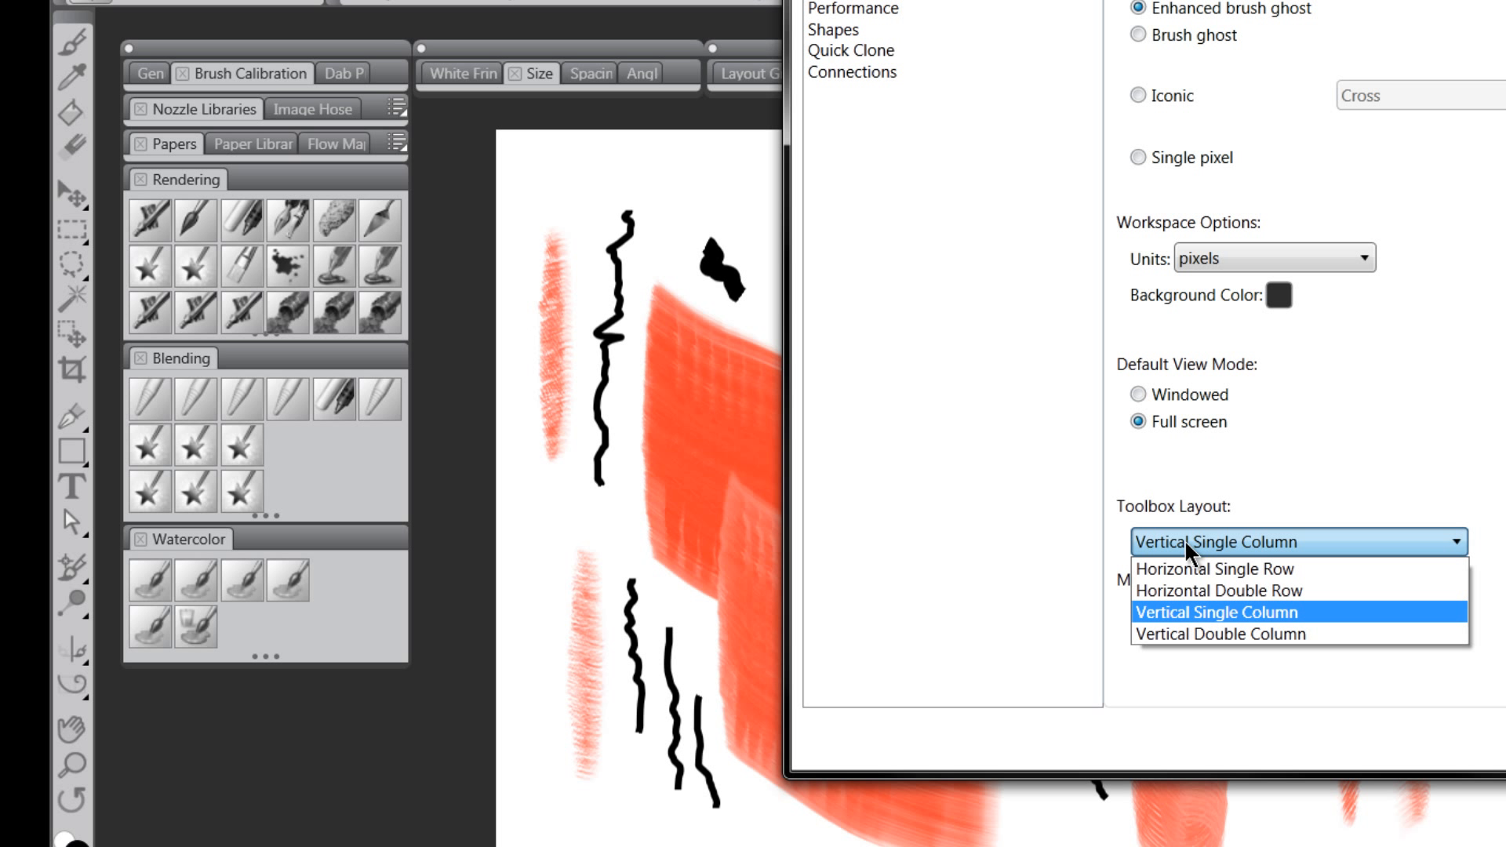
left_click(1191, 634)
key("Return")
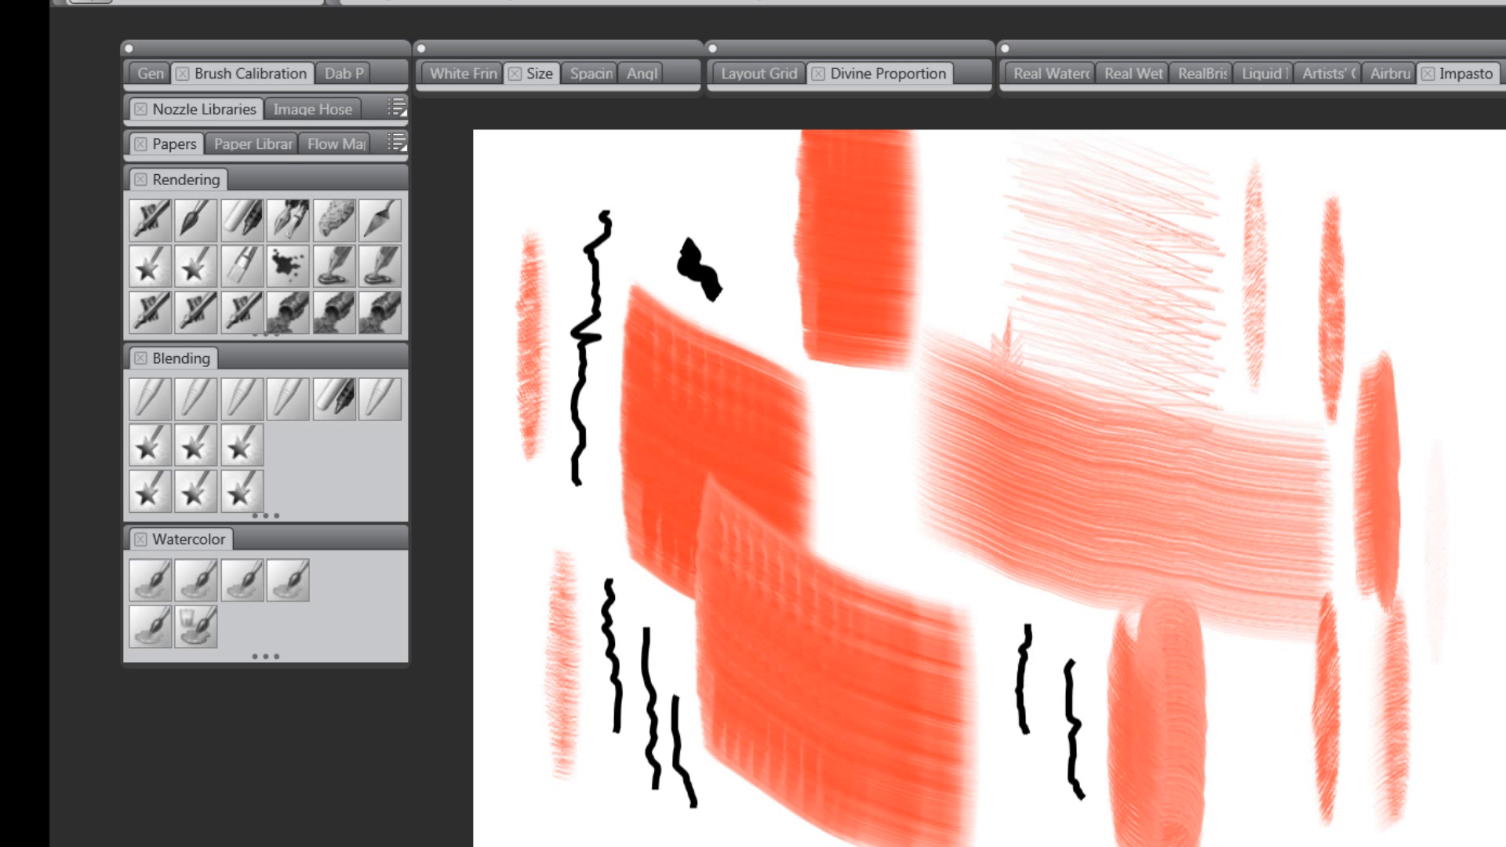
left_click_drag(1505, 174, 115, 48)
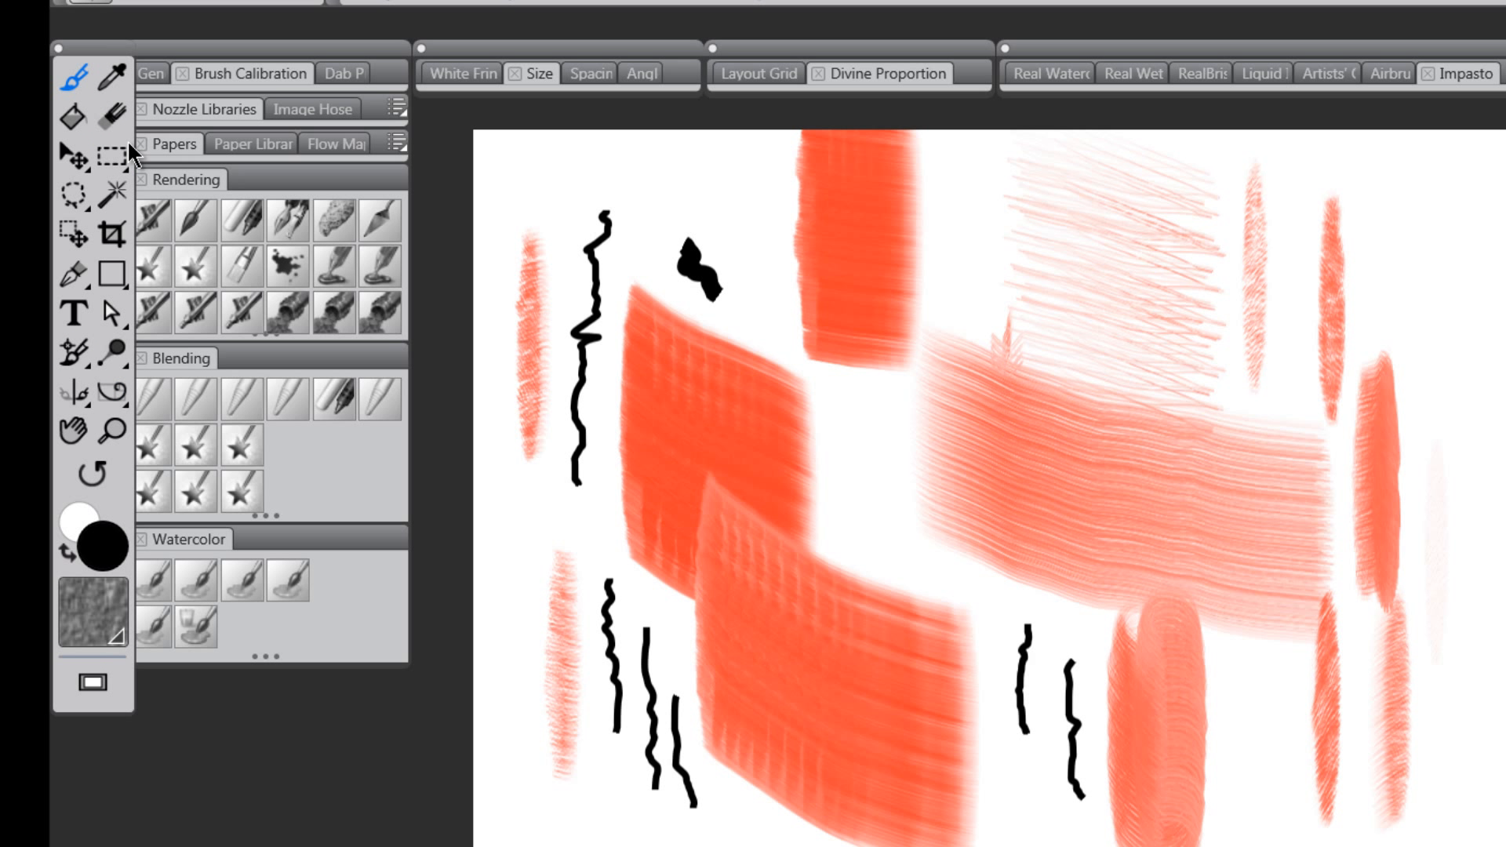
Restore the Toolbox Layout to Vertical Single Column and move the toolbox back to its original place beside the palettes
left_click(140, 0)
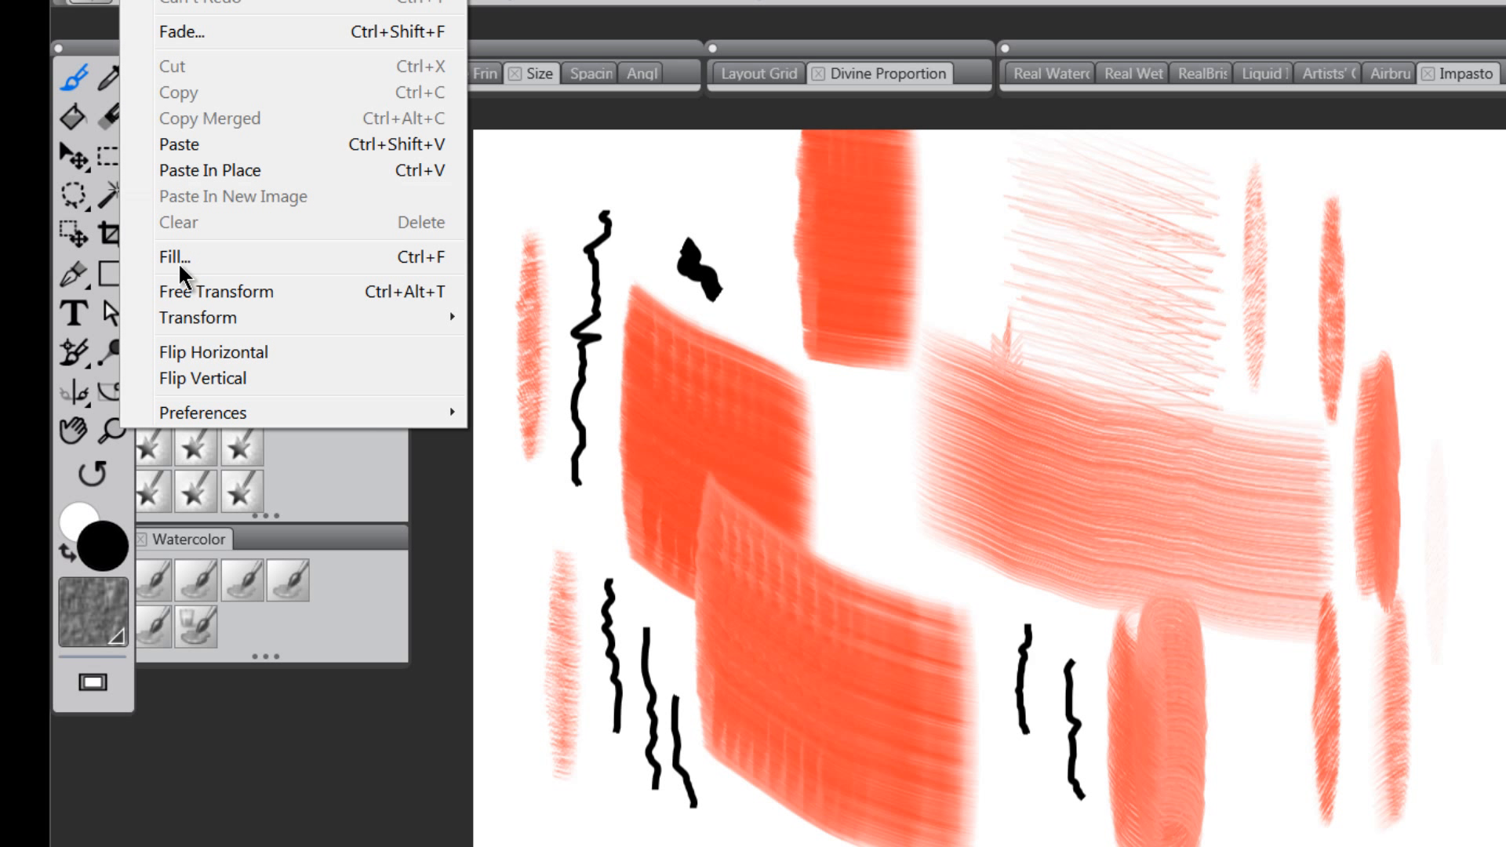
mouse_move(189, 413)
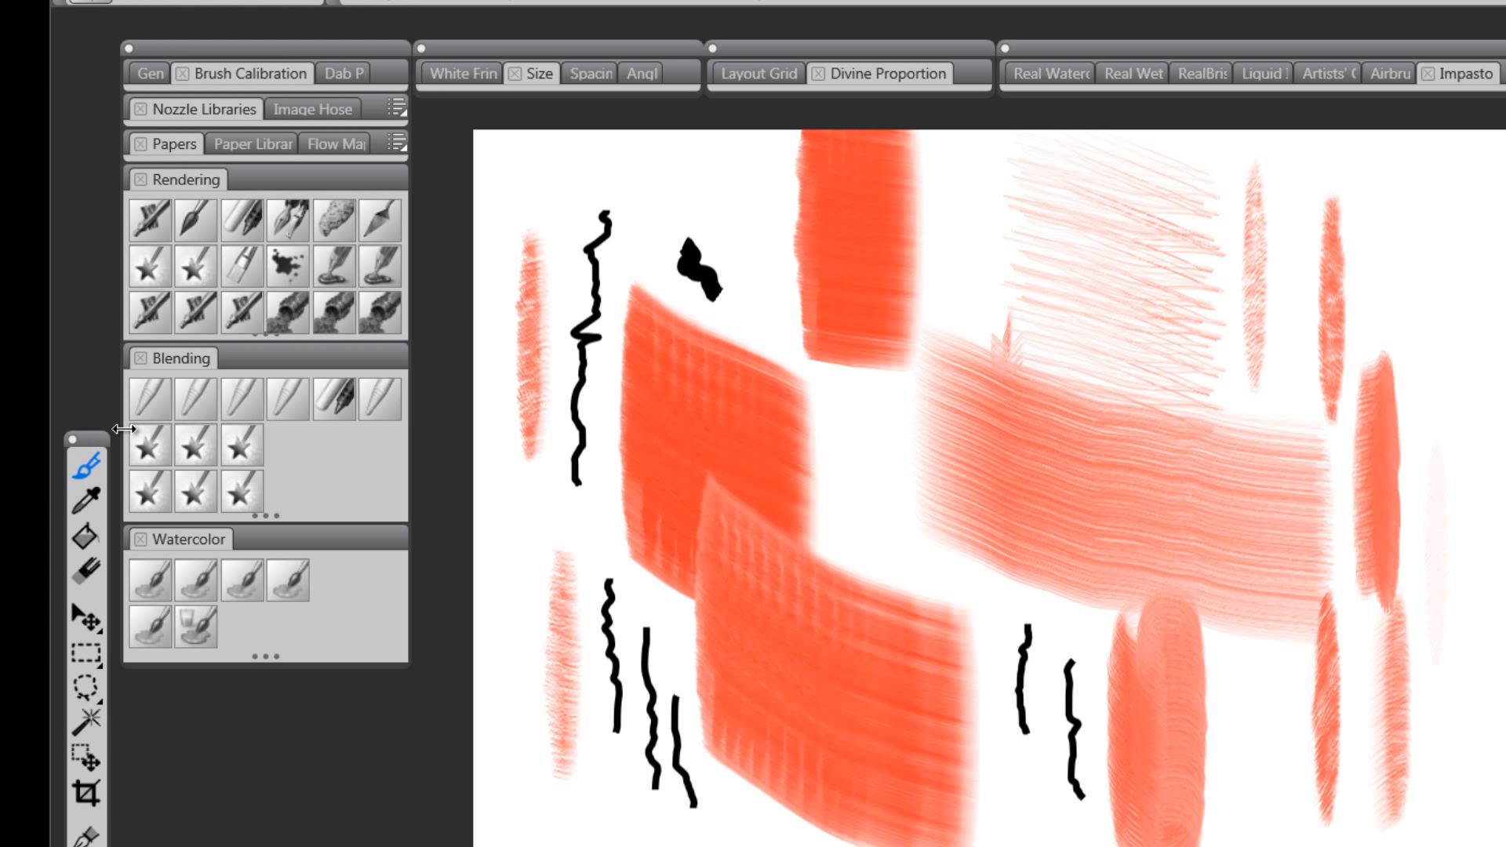
left_click_drag(110, 439, 96, 10)
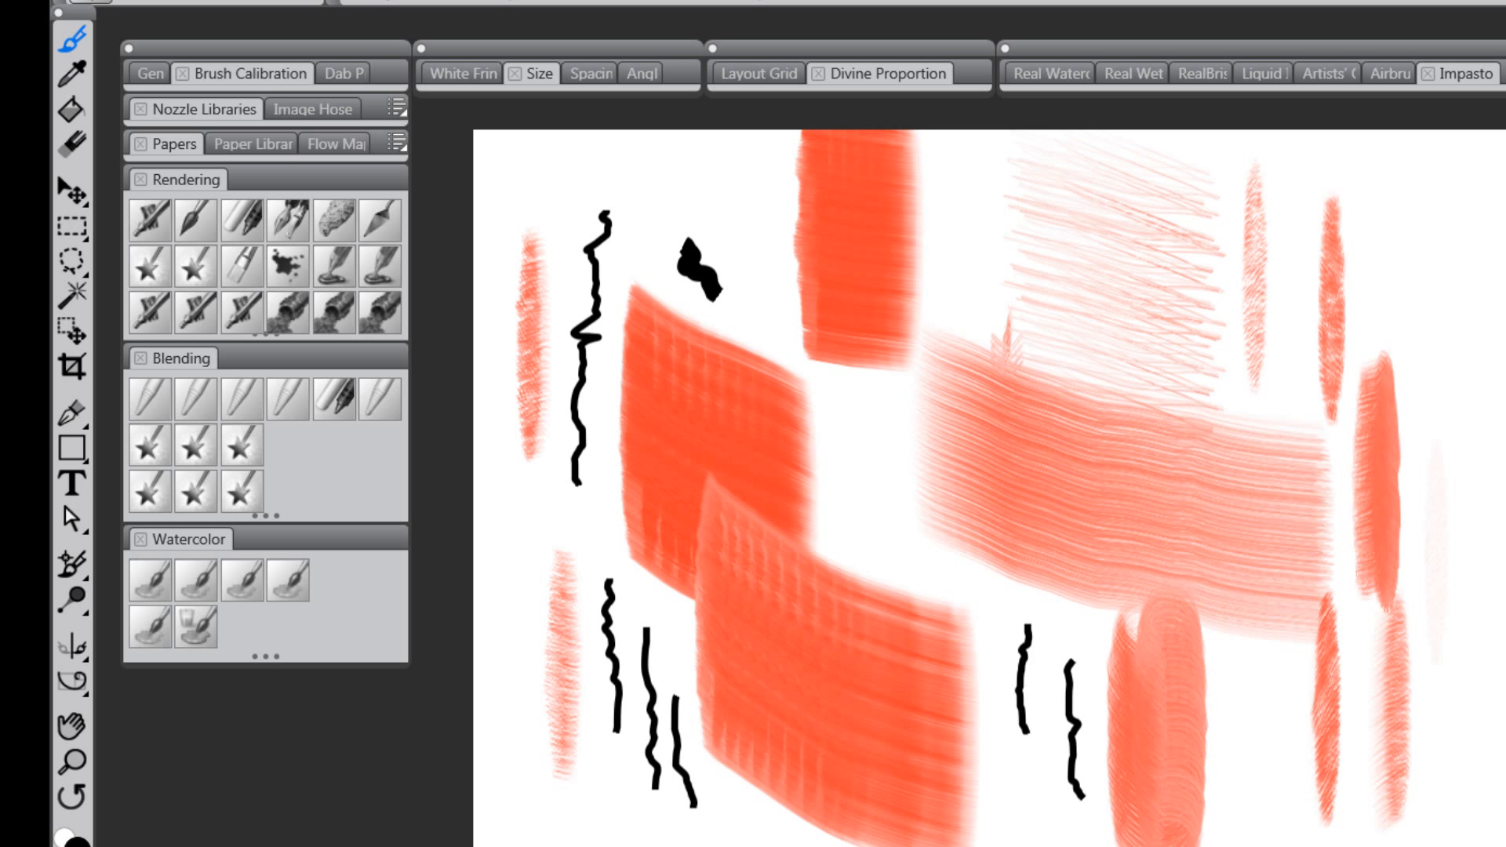
Open the Performance preferences and move the dialog so it sits beside the Color panel
left_click(138, 0)
mouse_move(318, 411)
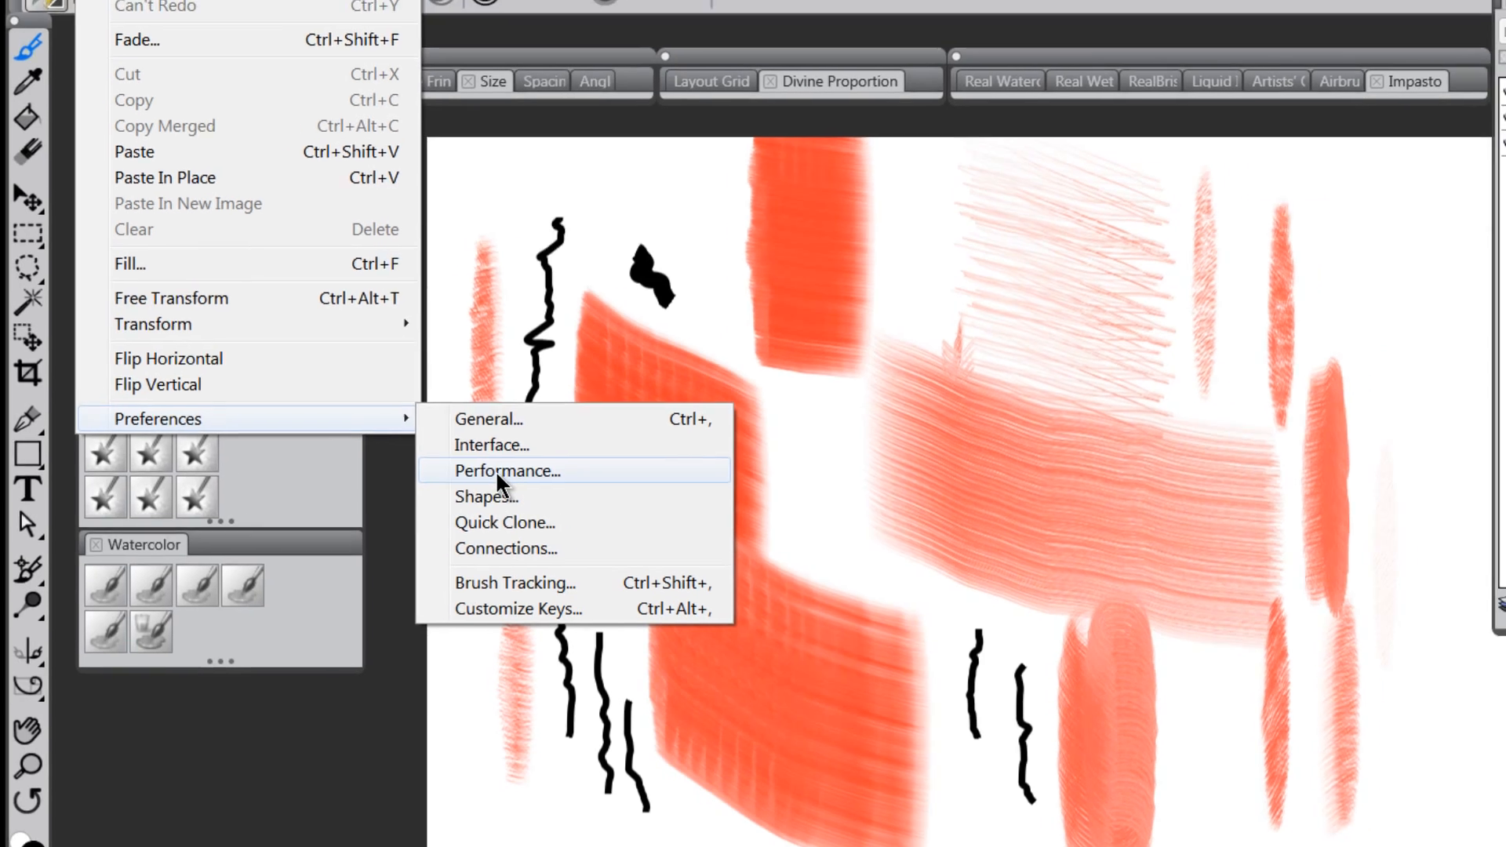
left_click(549, 465)
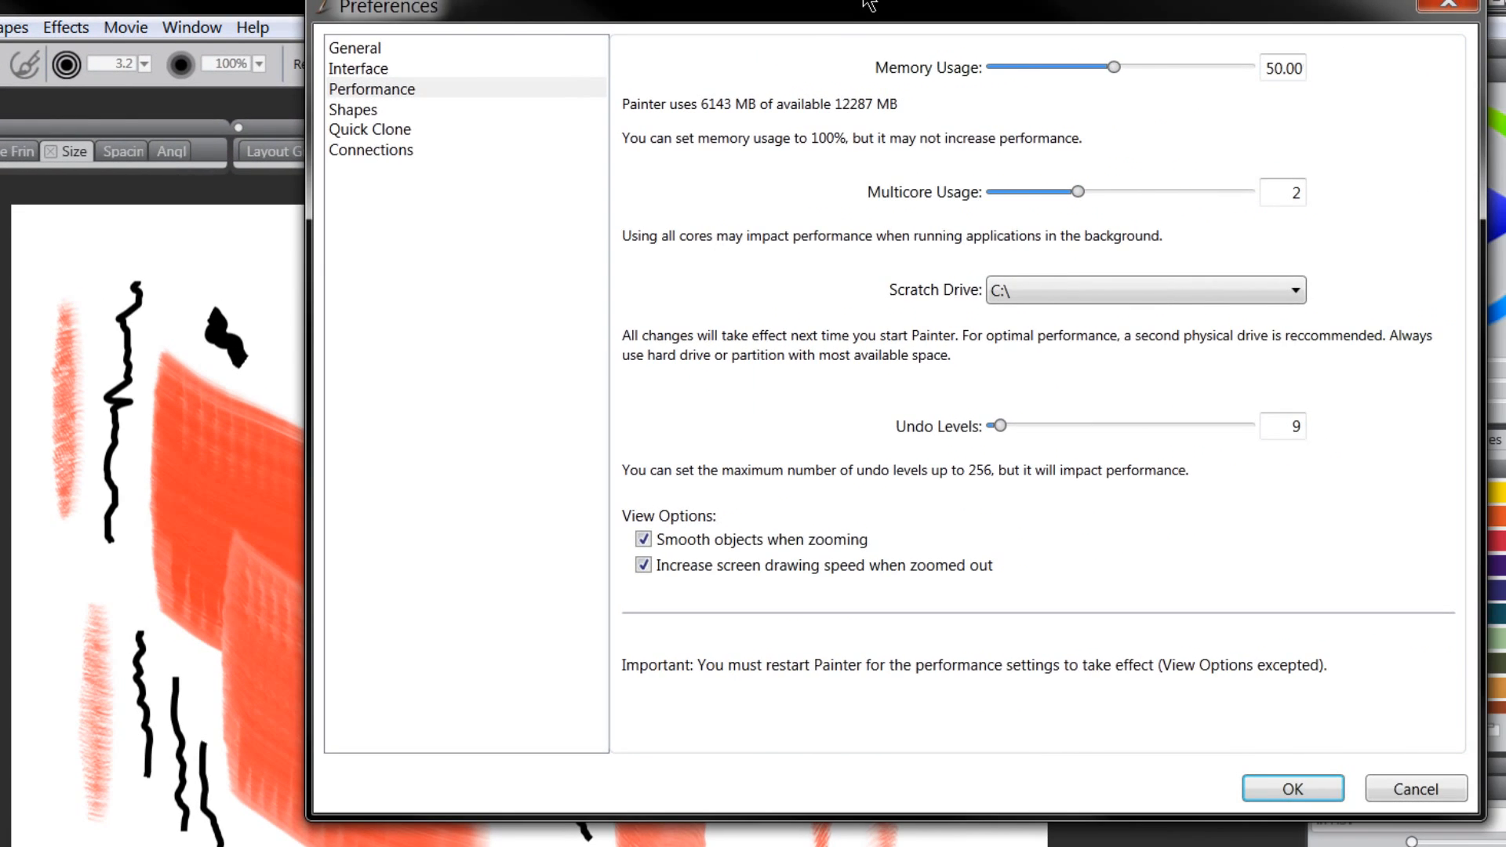
mouse_move(869, 6)
left_mouse_down()
mouse_move(685, 102)
mouse_move(639, 73)
left_mouse_up()
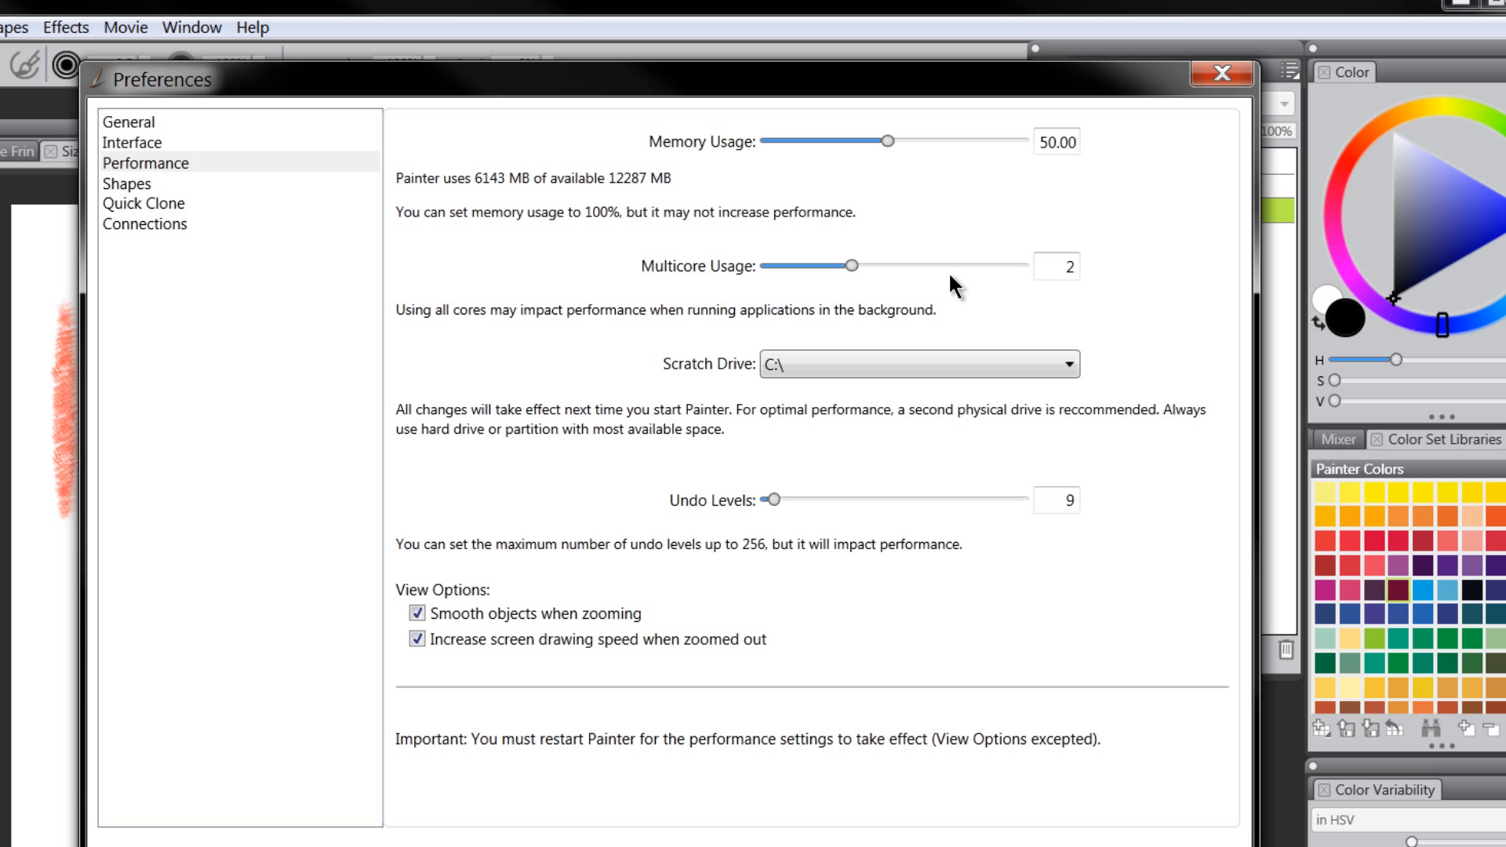
Try a higher Multicore Usage value in the Performance preferences and return it to 2
left_click(1044, 138)
left_click(1052, 261)
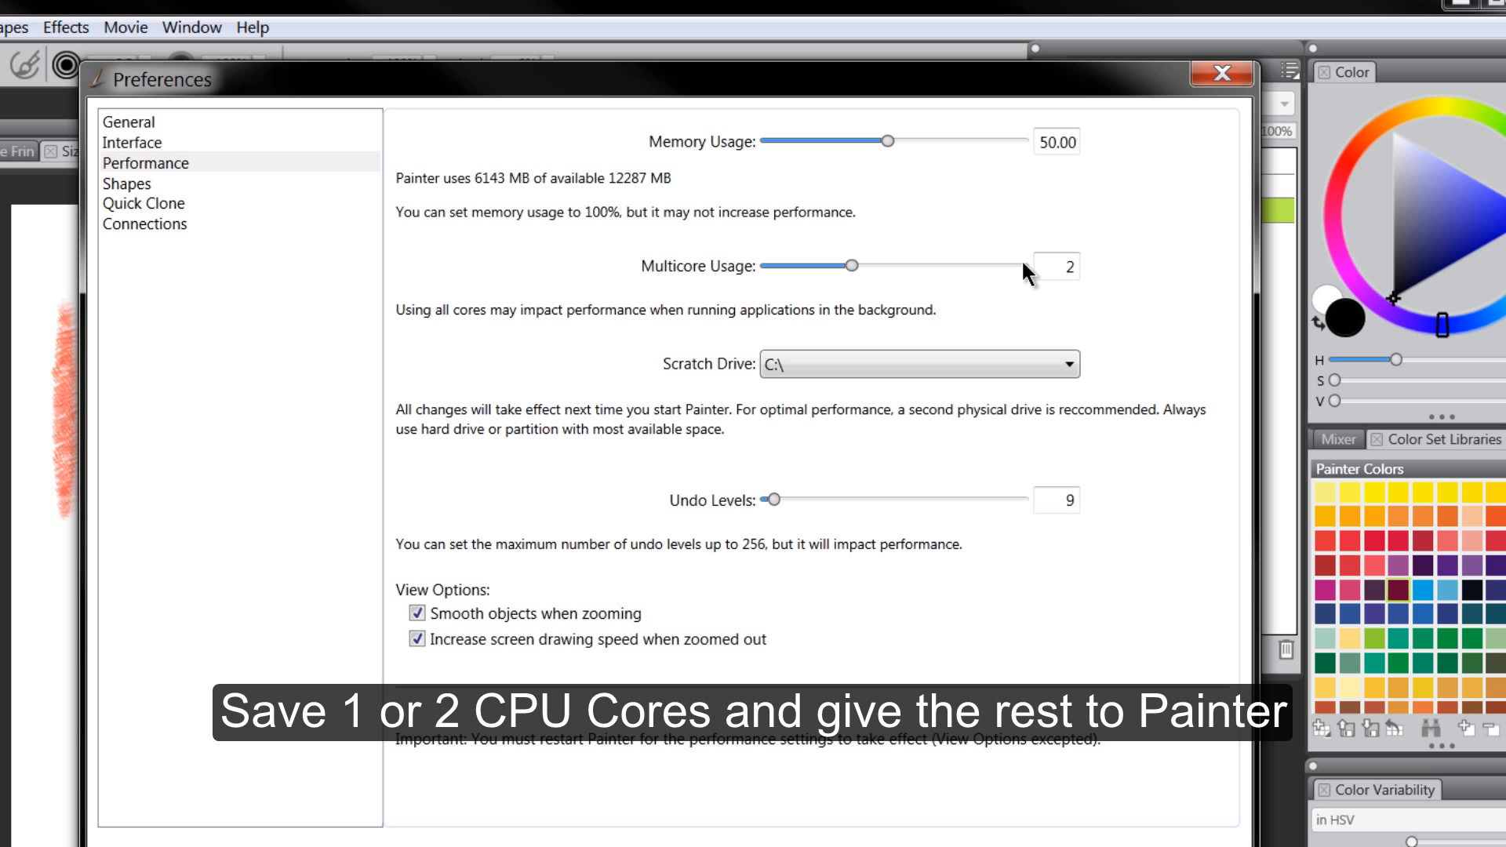
left_click_drag(853, 265, 939, 267)
mouse_move(938, 266)
left_mouse_down()
mouse_move(877, 265)
mouse_move(932, 268)
left_mouse_up()
left_click_drag(934, 269, 854, 267)
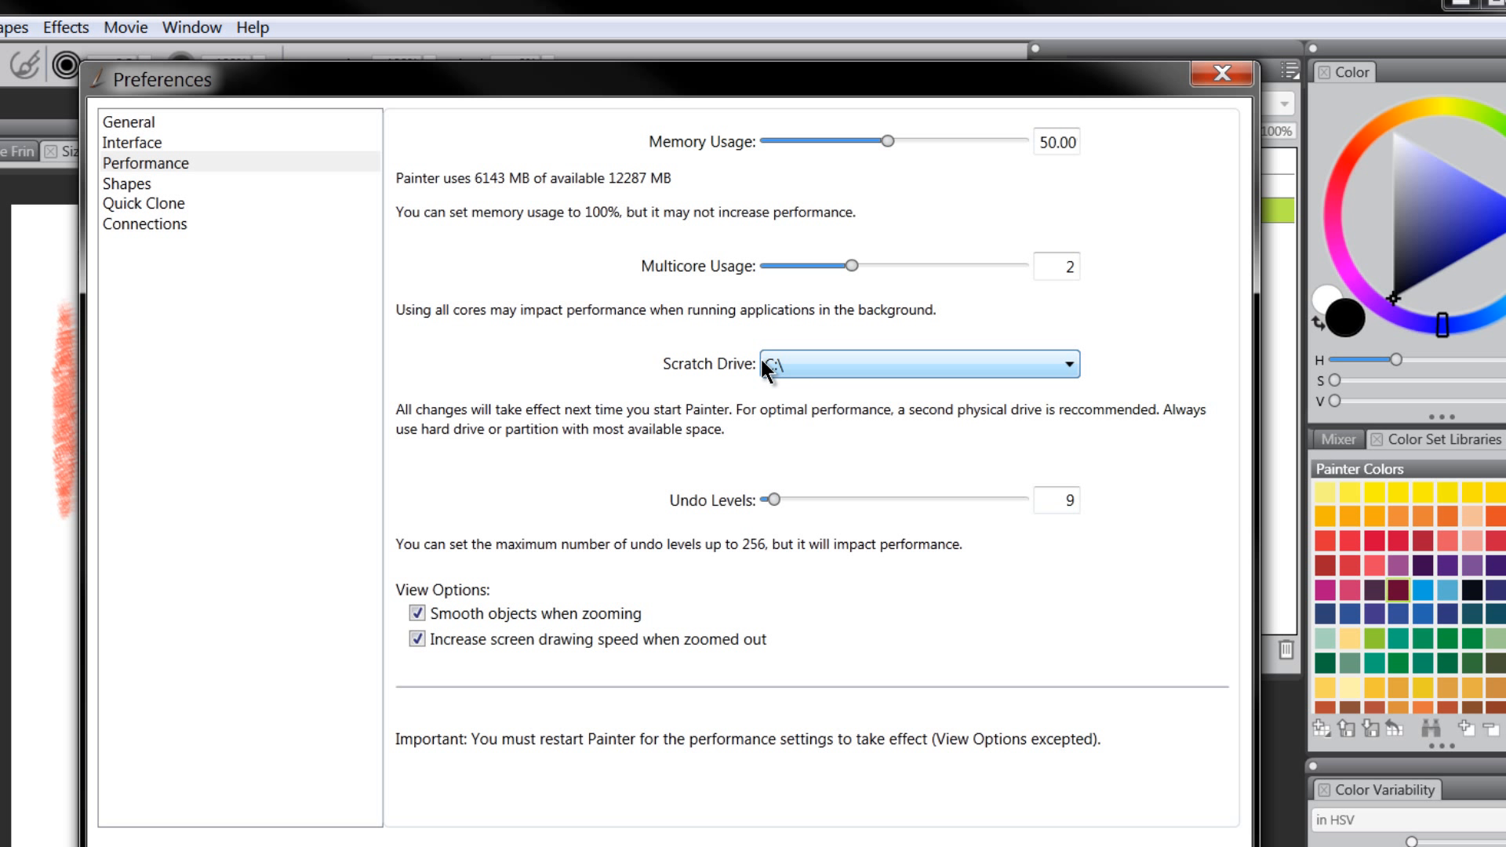
Examine the drives available for the Scratch Drive setting, keeping C:\
left_click(810, 365)
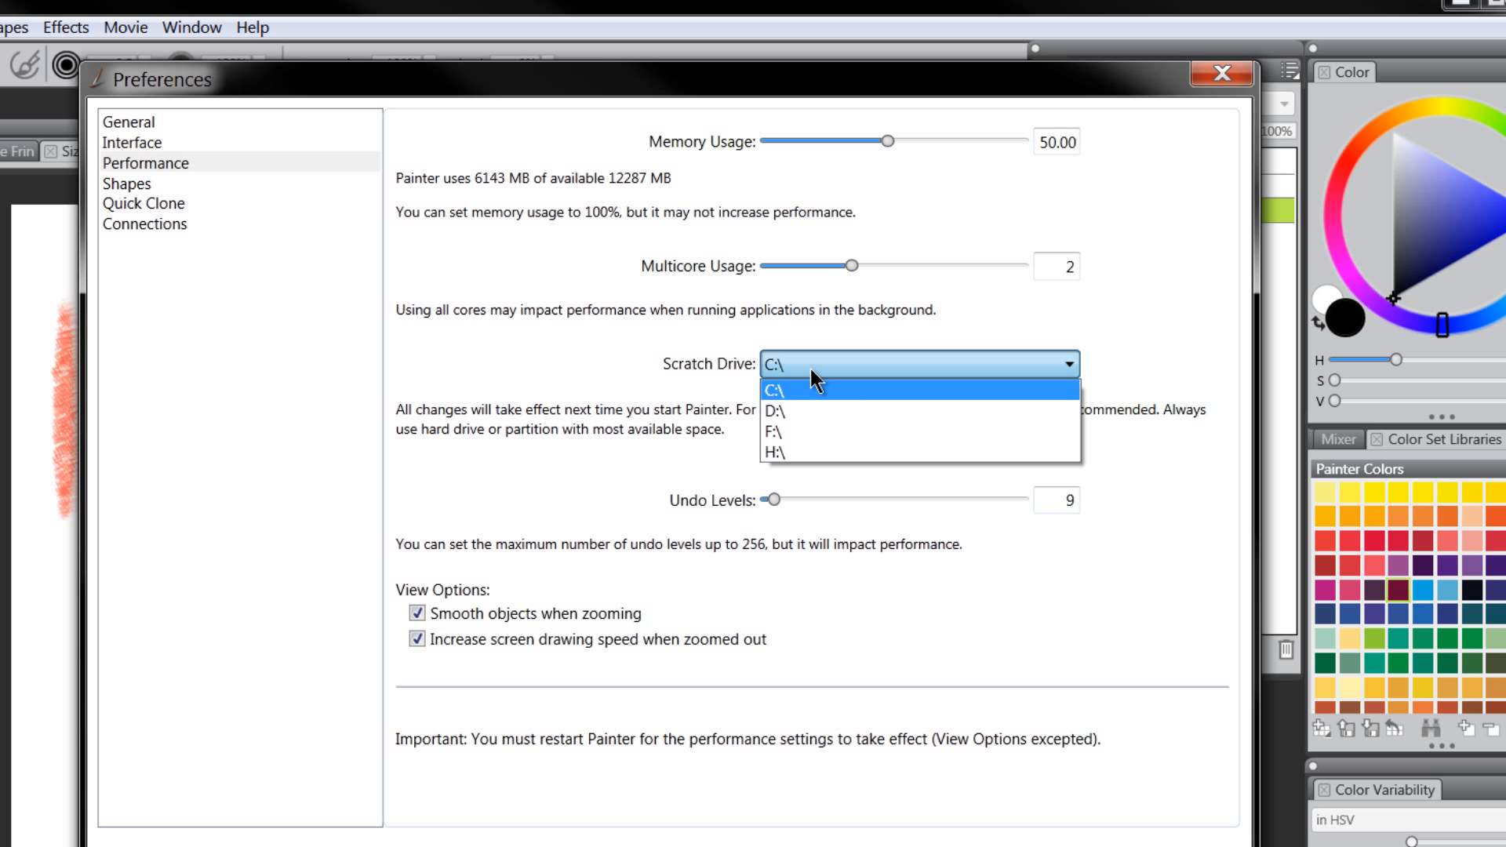
left_click(812, 369)
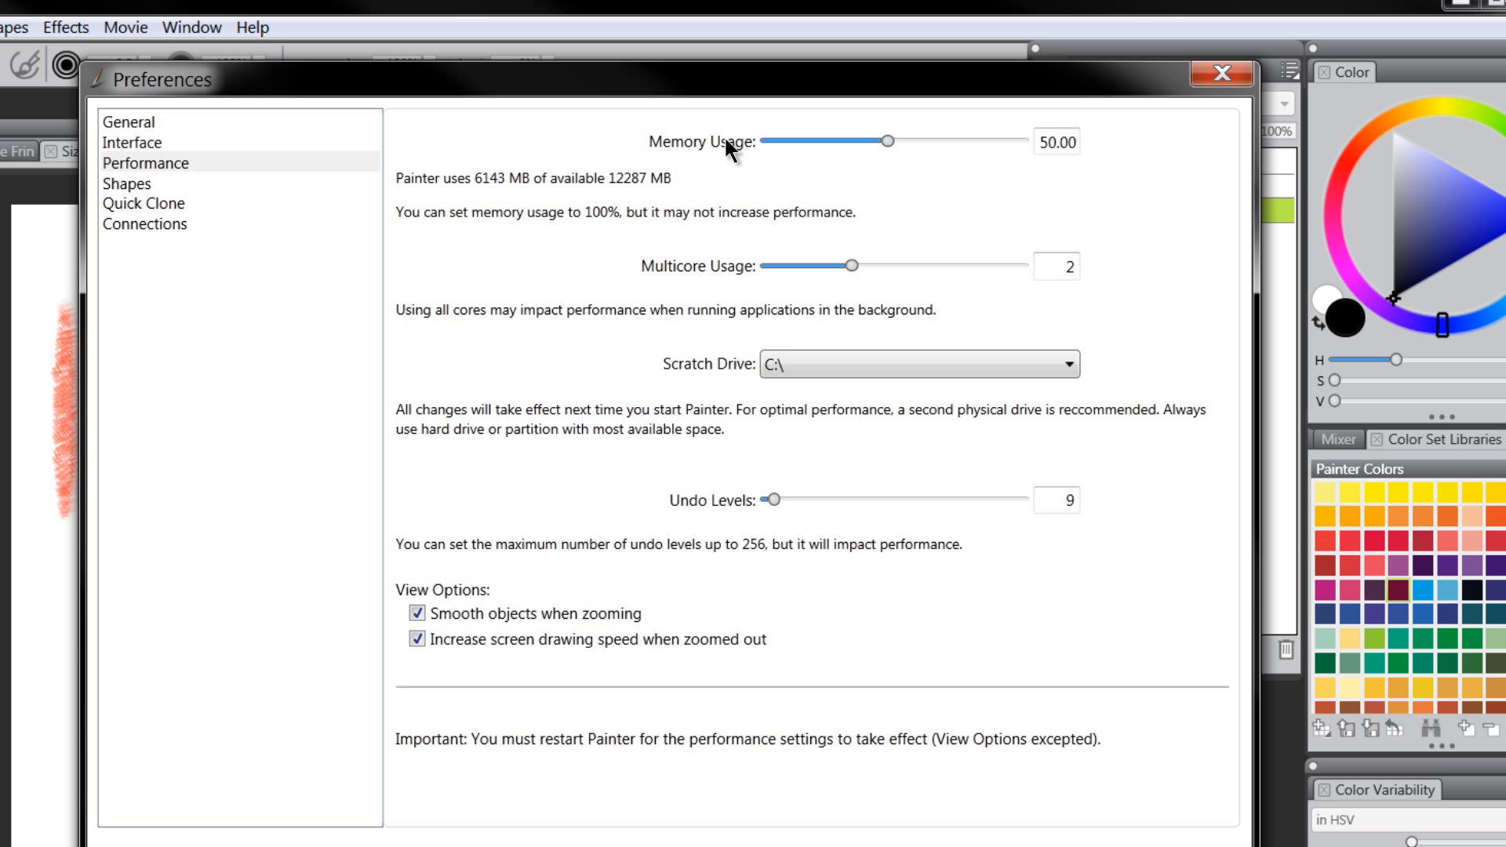
Check the Scratch Drive list once more, keep C:\, and close the Performance preferences
left_click(788, 365)
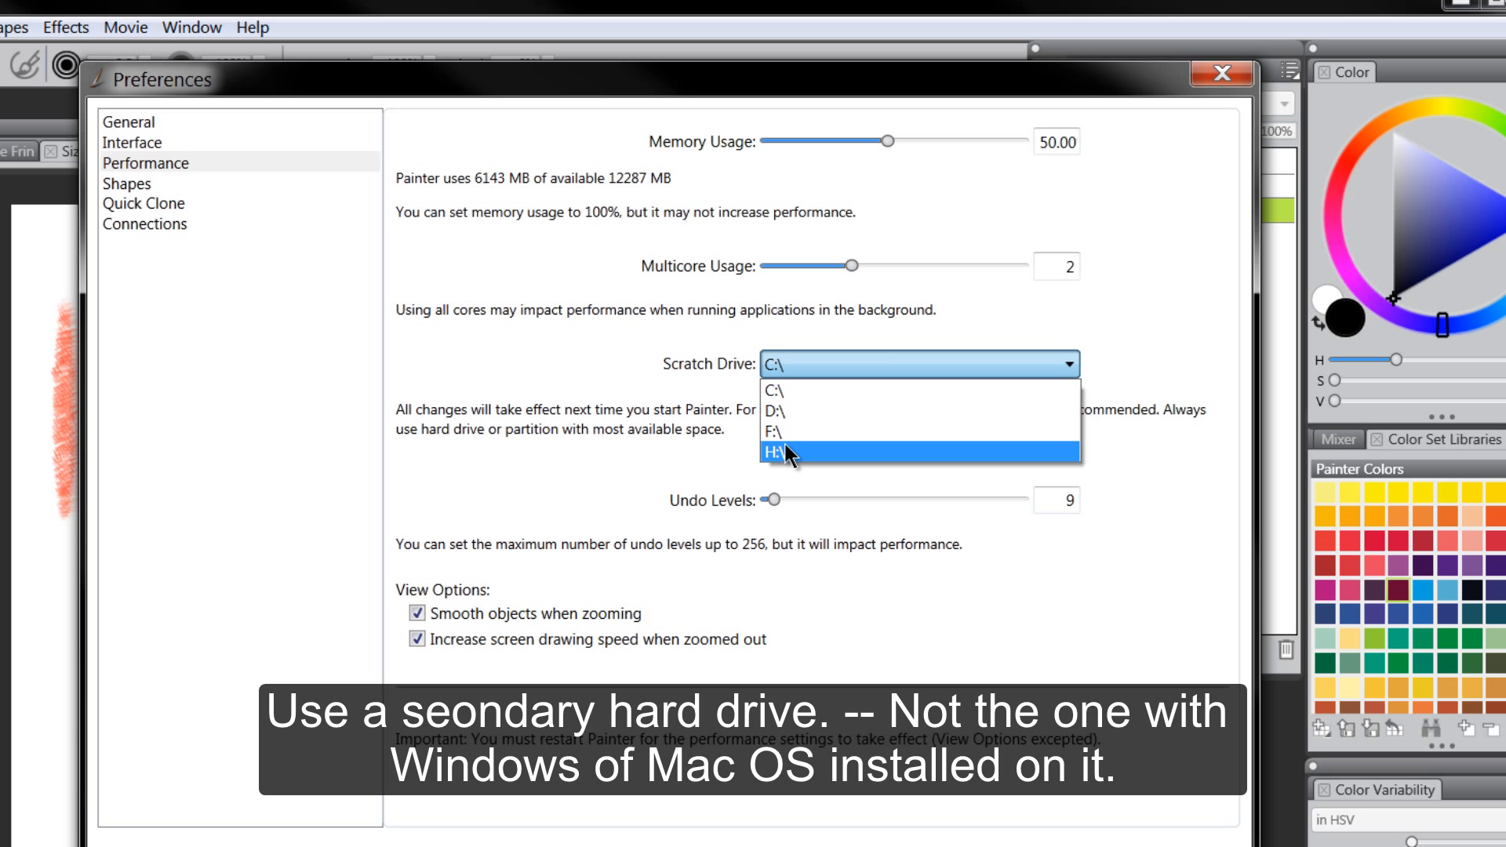
left_click(780, 399)
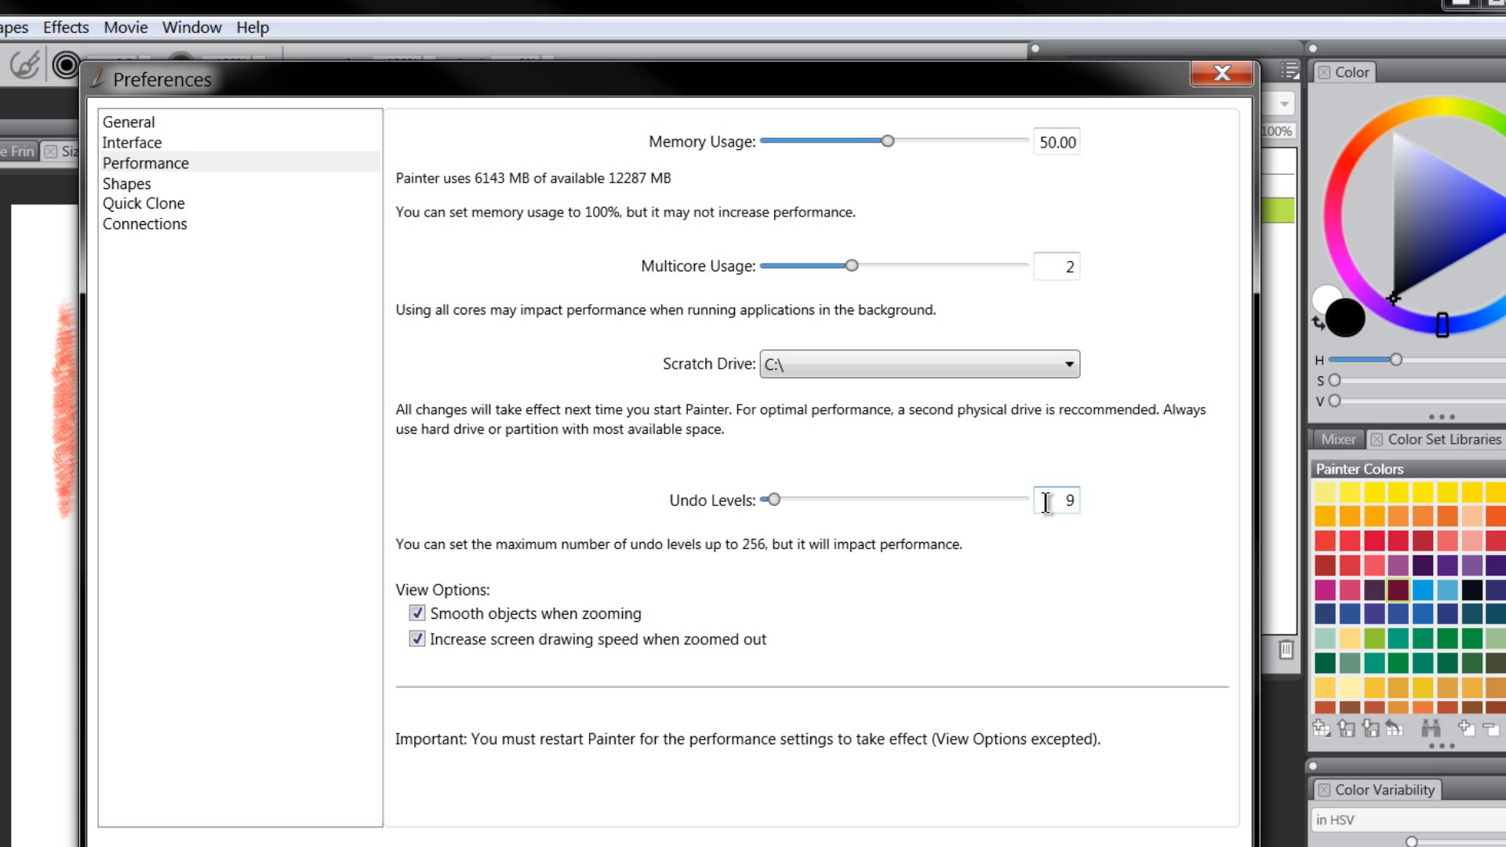
left_click(1161, 838)
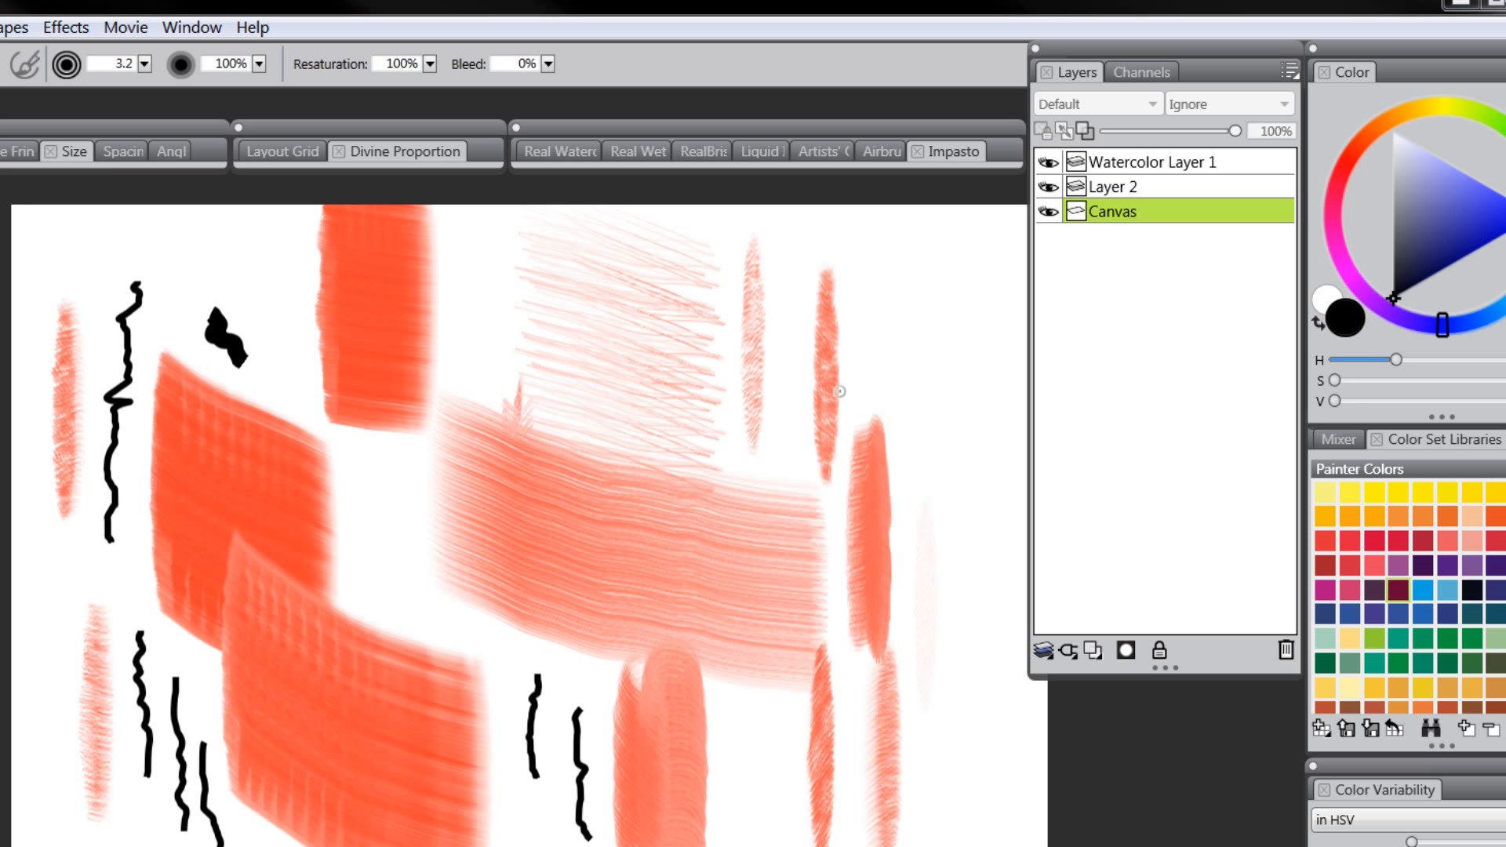
Draw four slanted black brush strokes side by side across the hatched area and the wide orange stroke below it
left_click_drag(623, 302, 527, 557)
left_click_drag(658, 338, 560, 620)
left_click_drag(732, 318, 644, 634)
left_click_drag(796, 313, 764, 609)
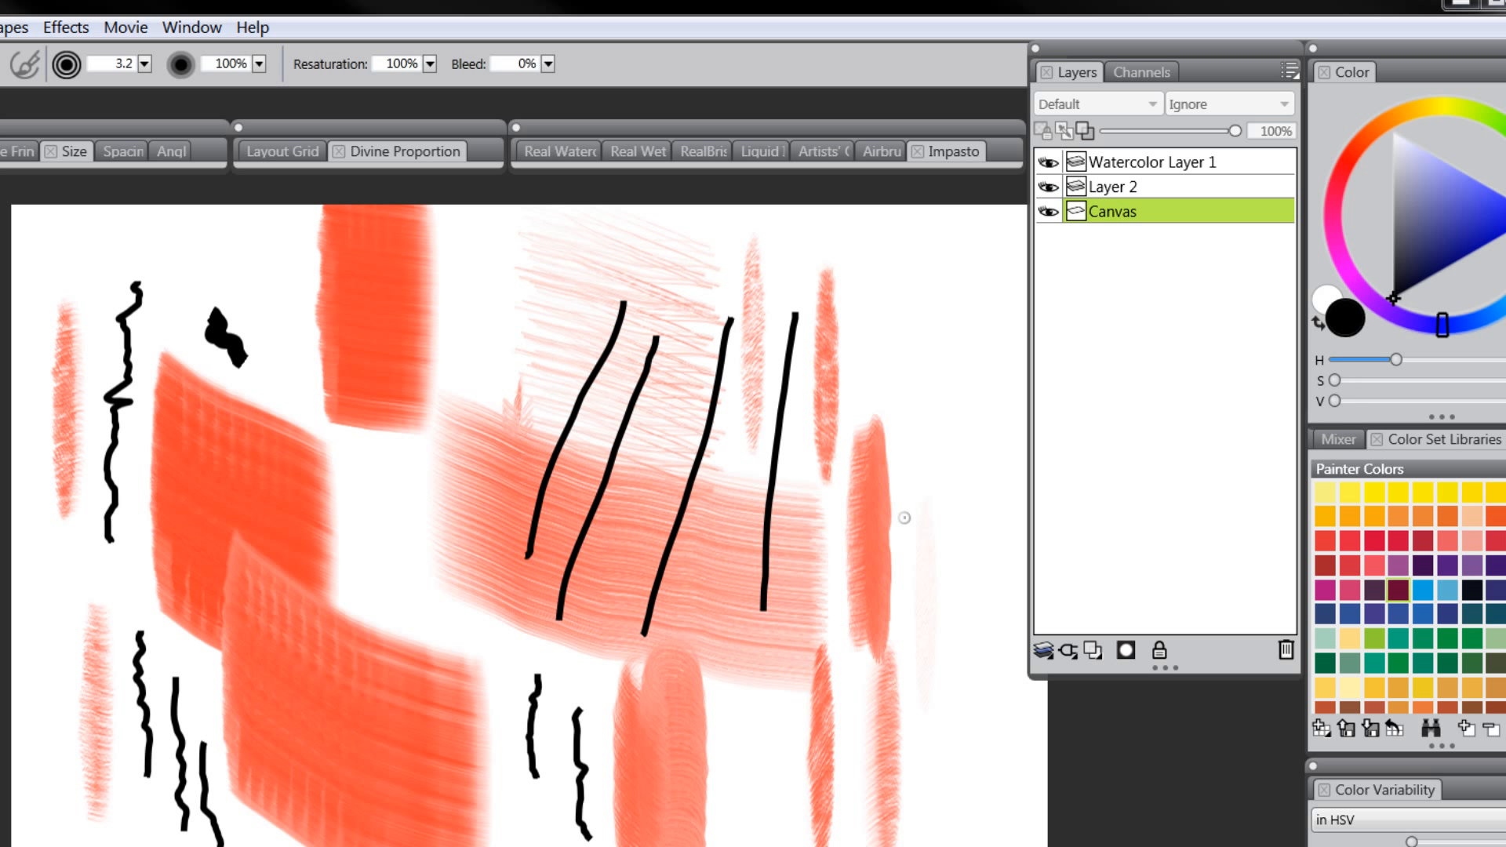
Undo the four new black strokes one by one, and redo the first of them
key("ctrl+z")
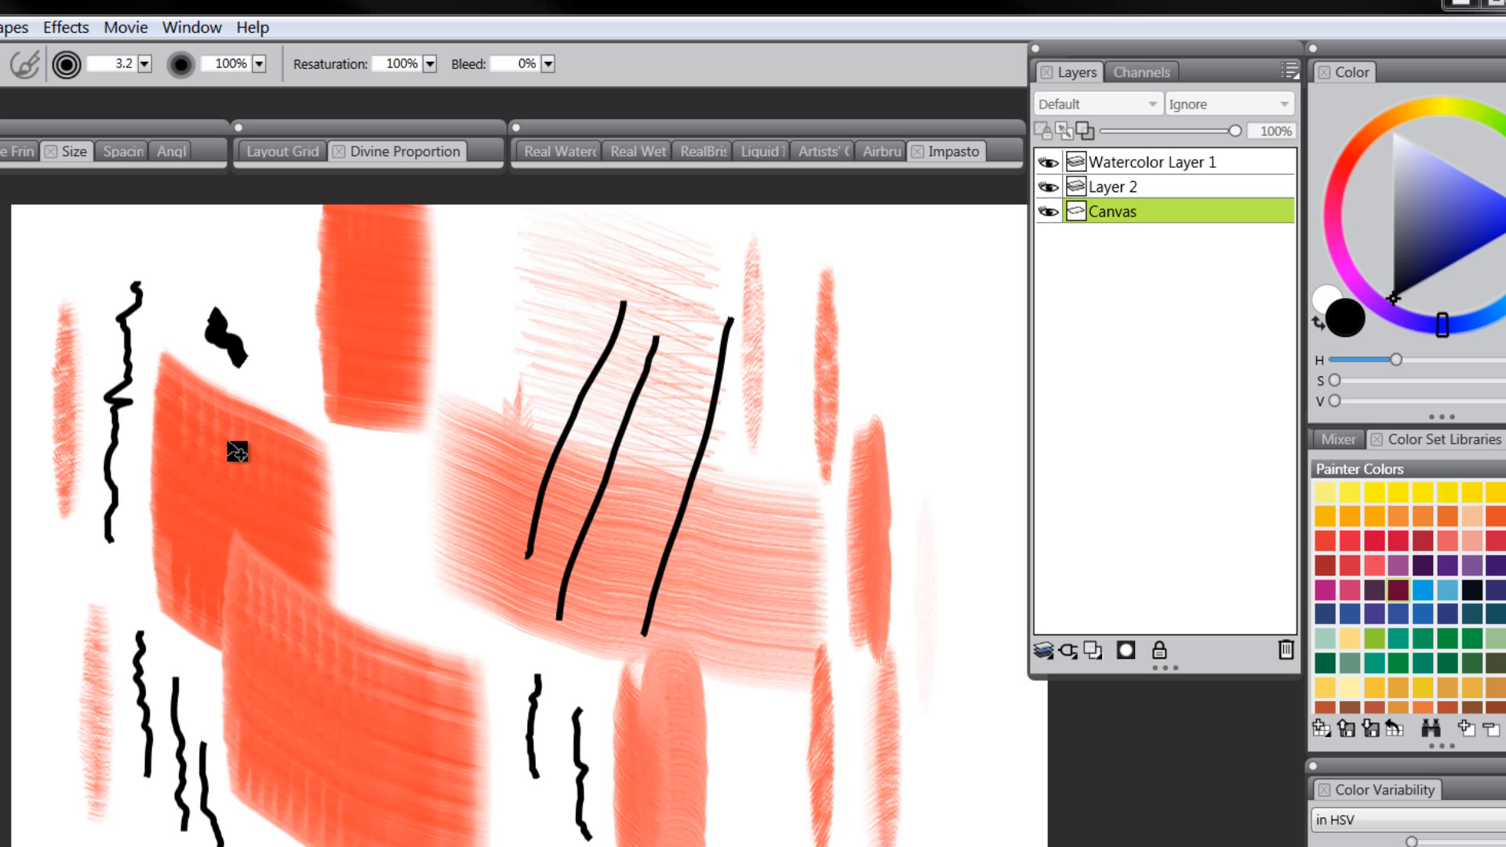
key("ctrl+z")
key("ctrl+z")
key("ctrl+z")
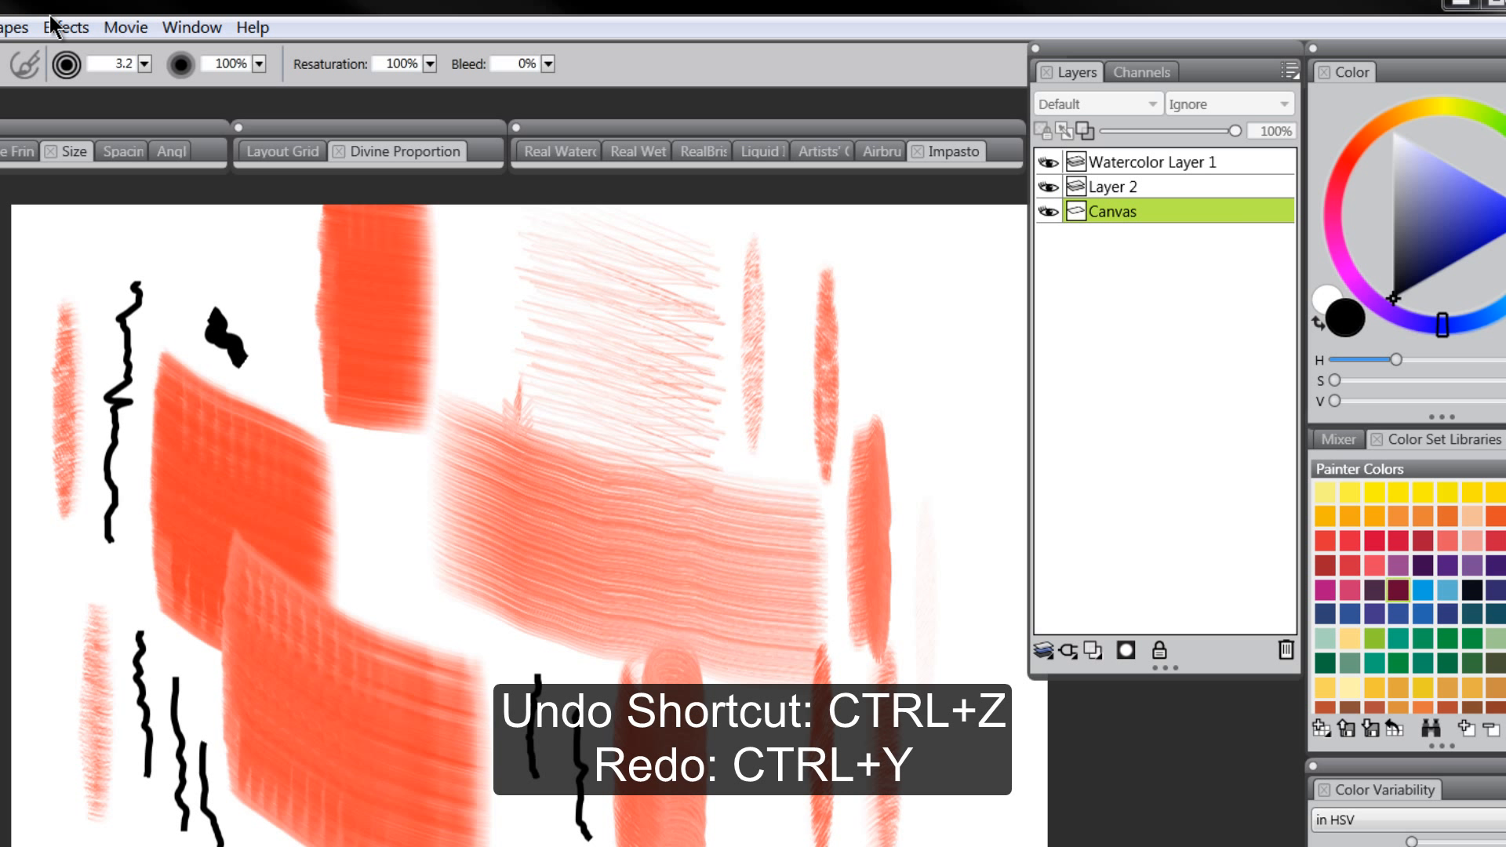
key("ctrl+y")
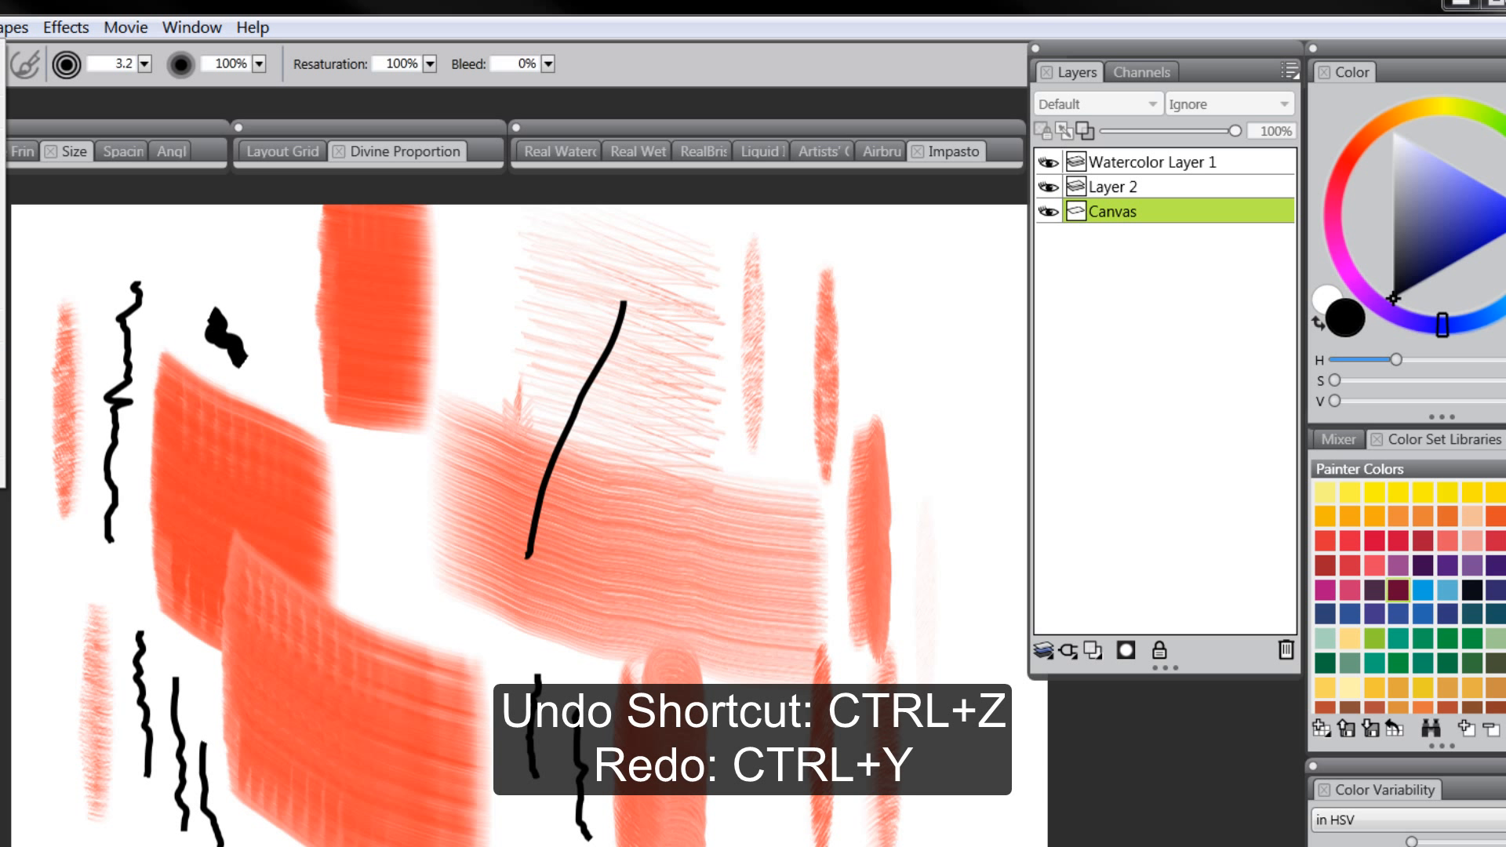
Try a higher Undo Levels value in the Performance preferences, return it to 9 and accept the dialog
mouse_move(3, 473)
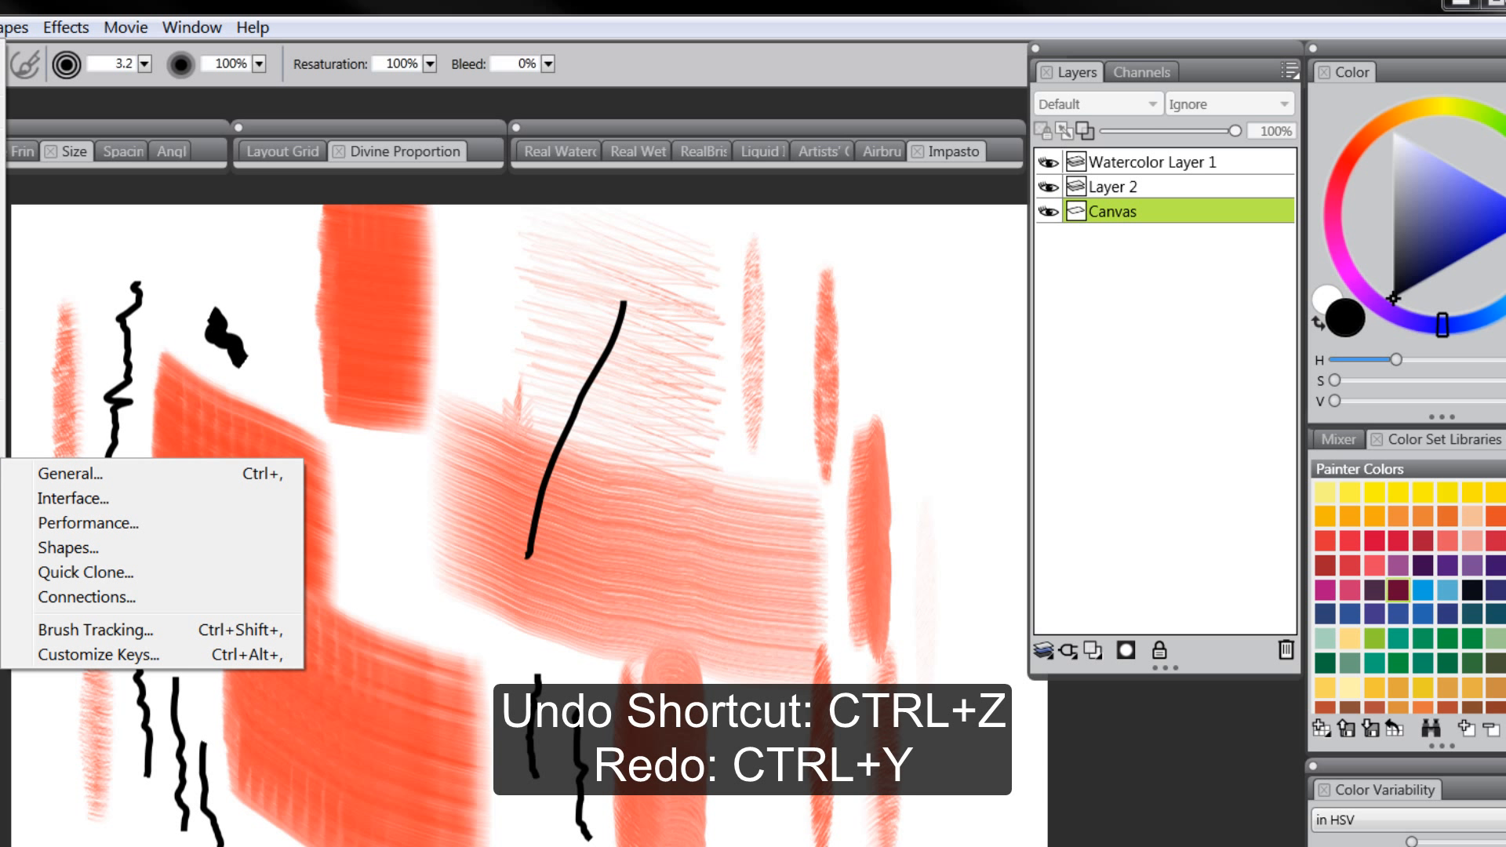
left_click(71, 523)
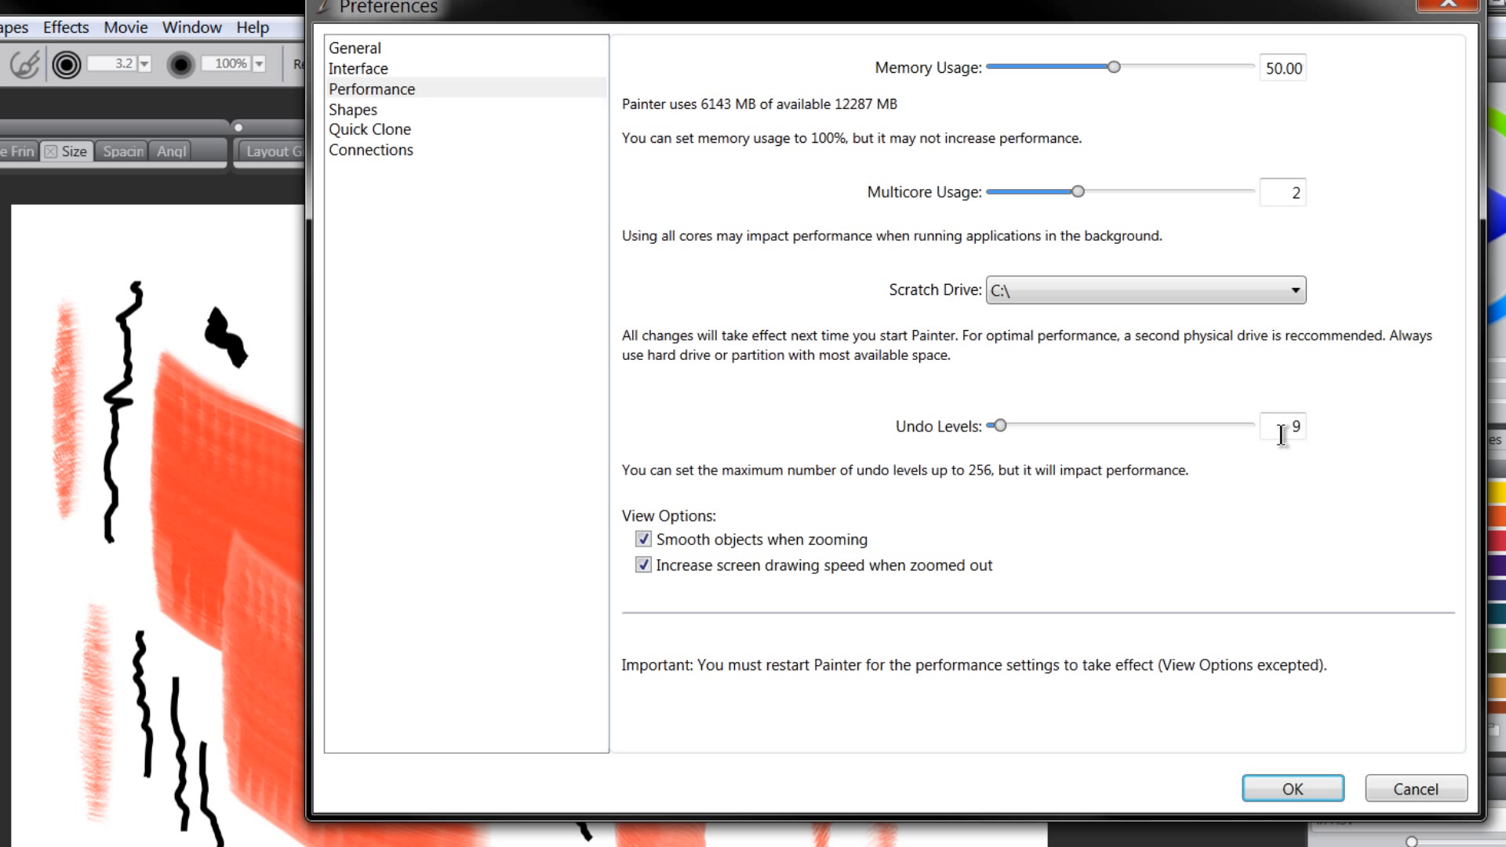
mouse_move(1000, 419)
left_mouse_down()
mouse_move(1084, 416)
mouse_move(1024, 417)
left_mouse_up()
left_click_drag(1025, 426, 1002, 426)
left_click(1263, 785)
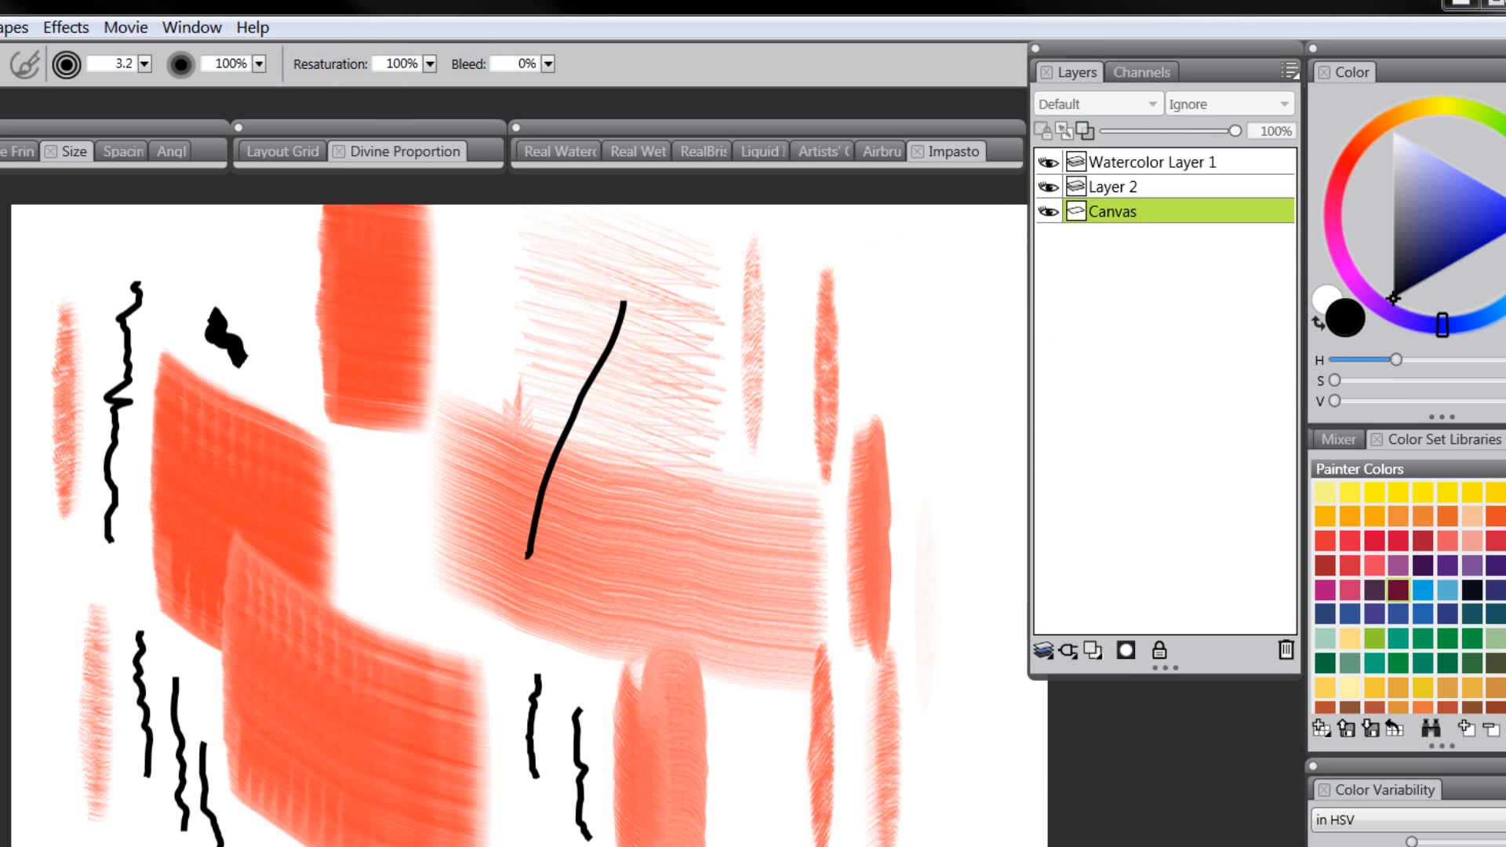
Magnify the soft edge of the upper orange block to 500% with the Magnifier to examine how it is smoothed
key("m")
left_click(228, 480)
left_click(229, 480)
left_click(228, 480)
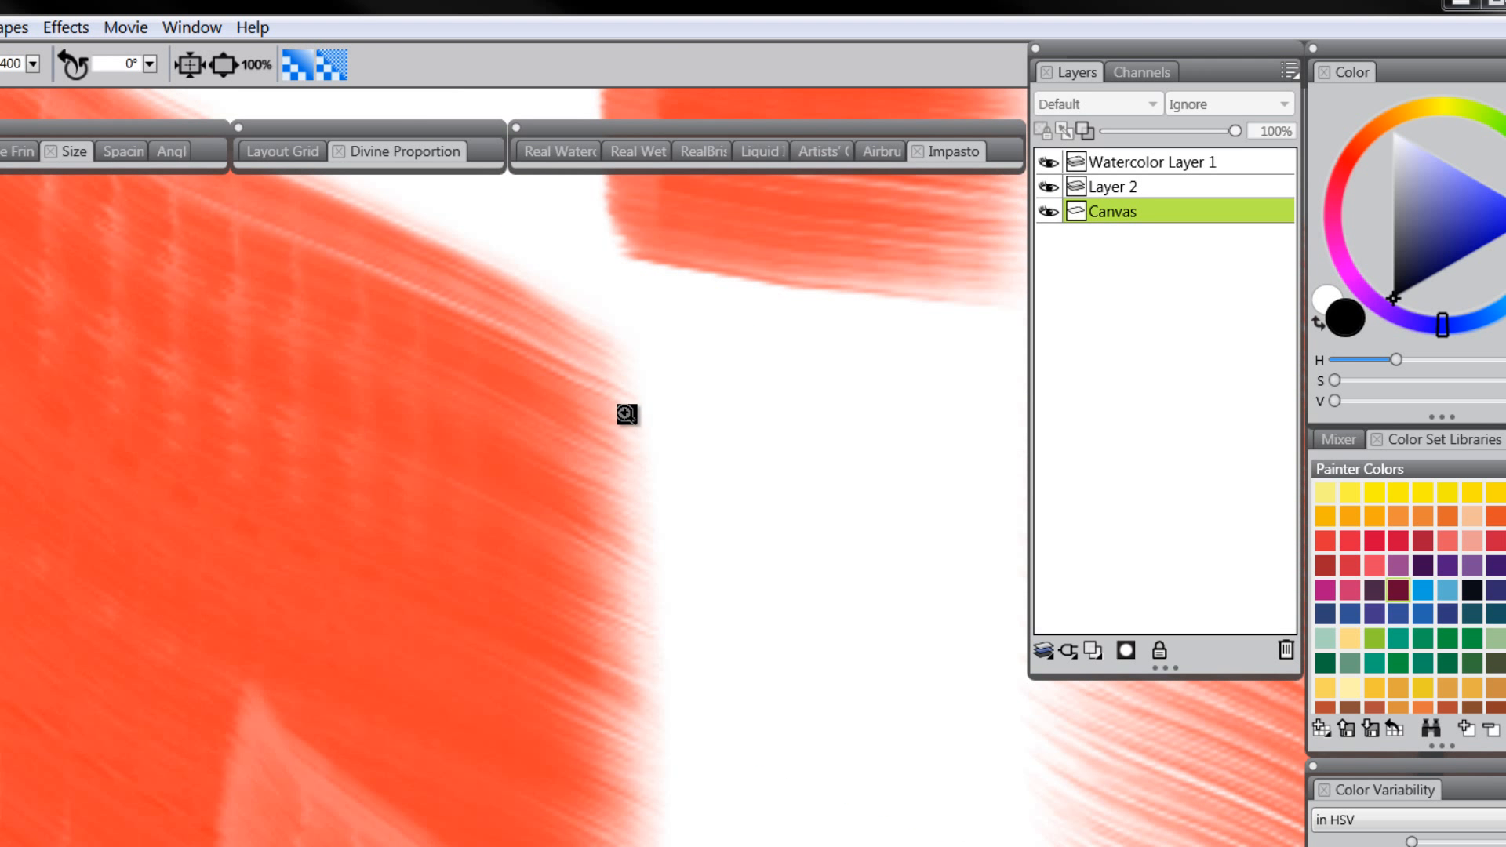
left_click(592, 393)
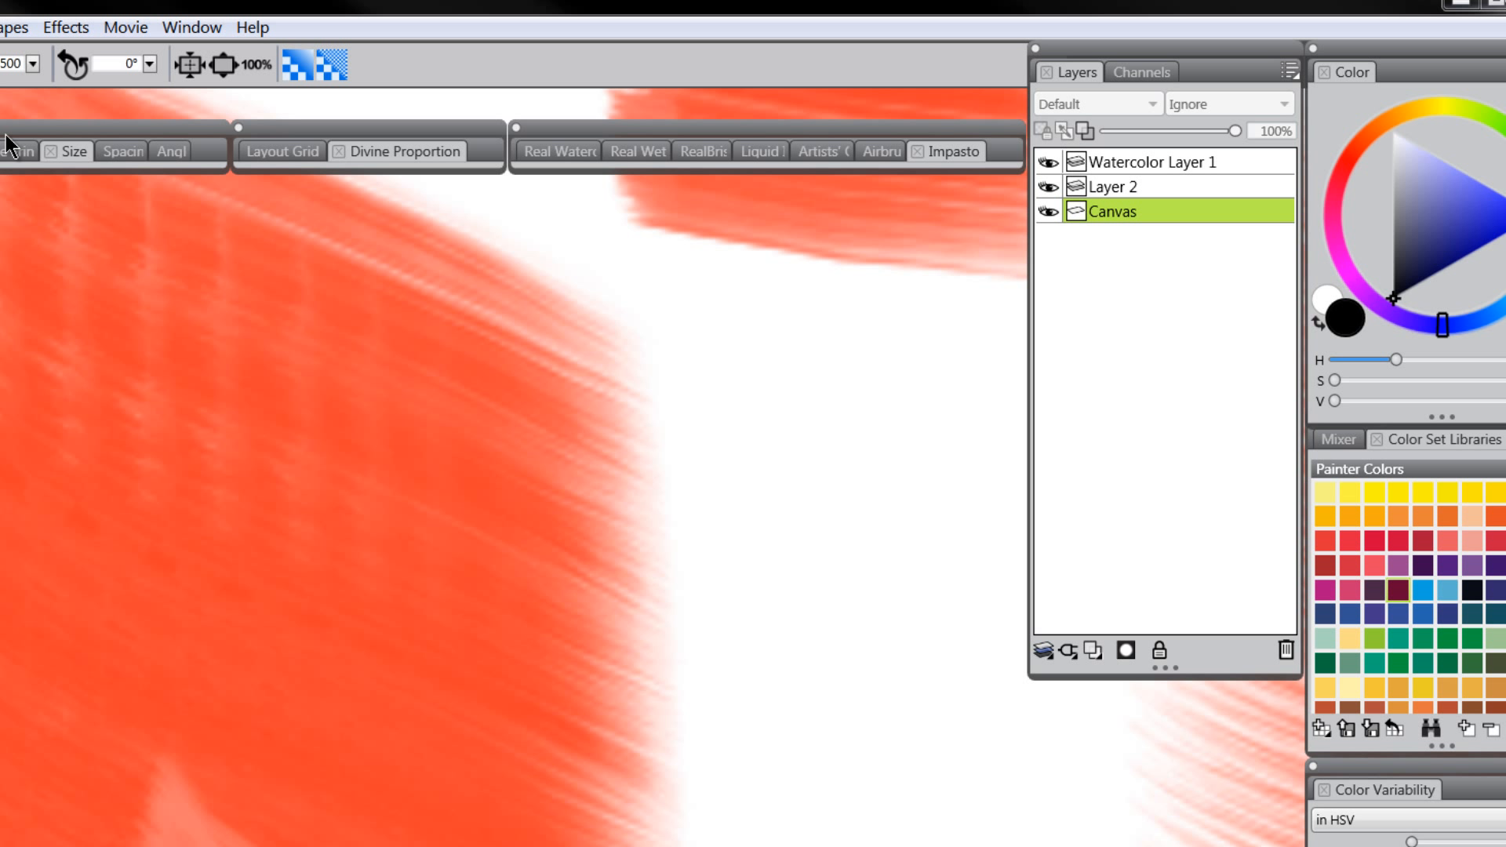
Turn off Smooth objects when zooming in the Performance preferences and accept the change
left_click(0, 27)
mouse_move(1, 474)
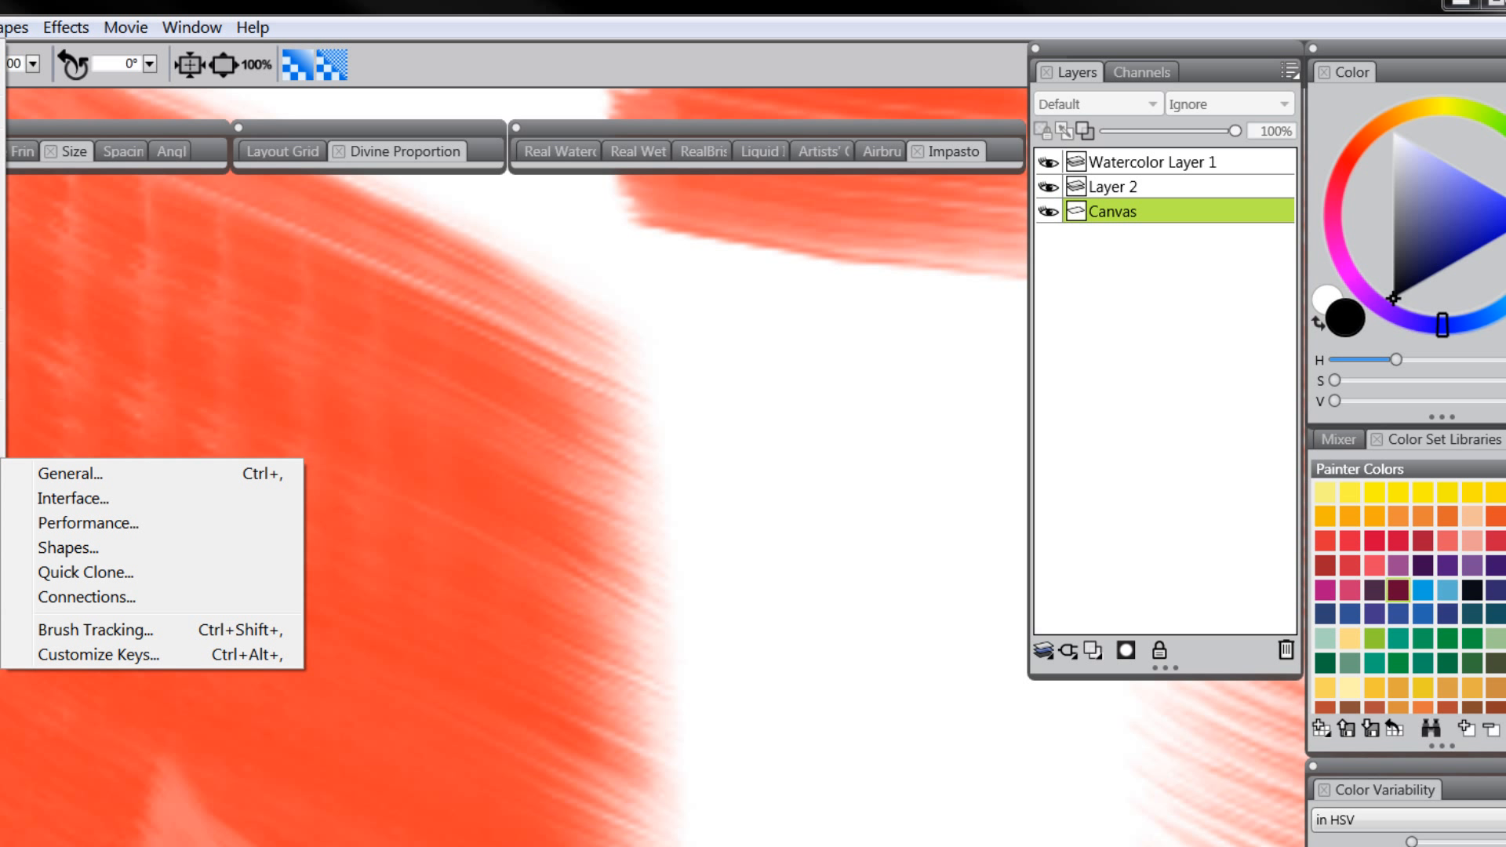
left_click(166, 524)
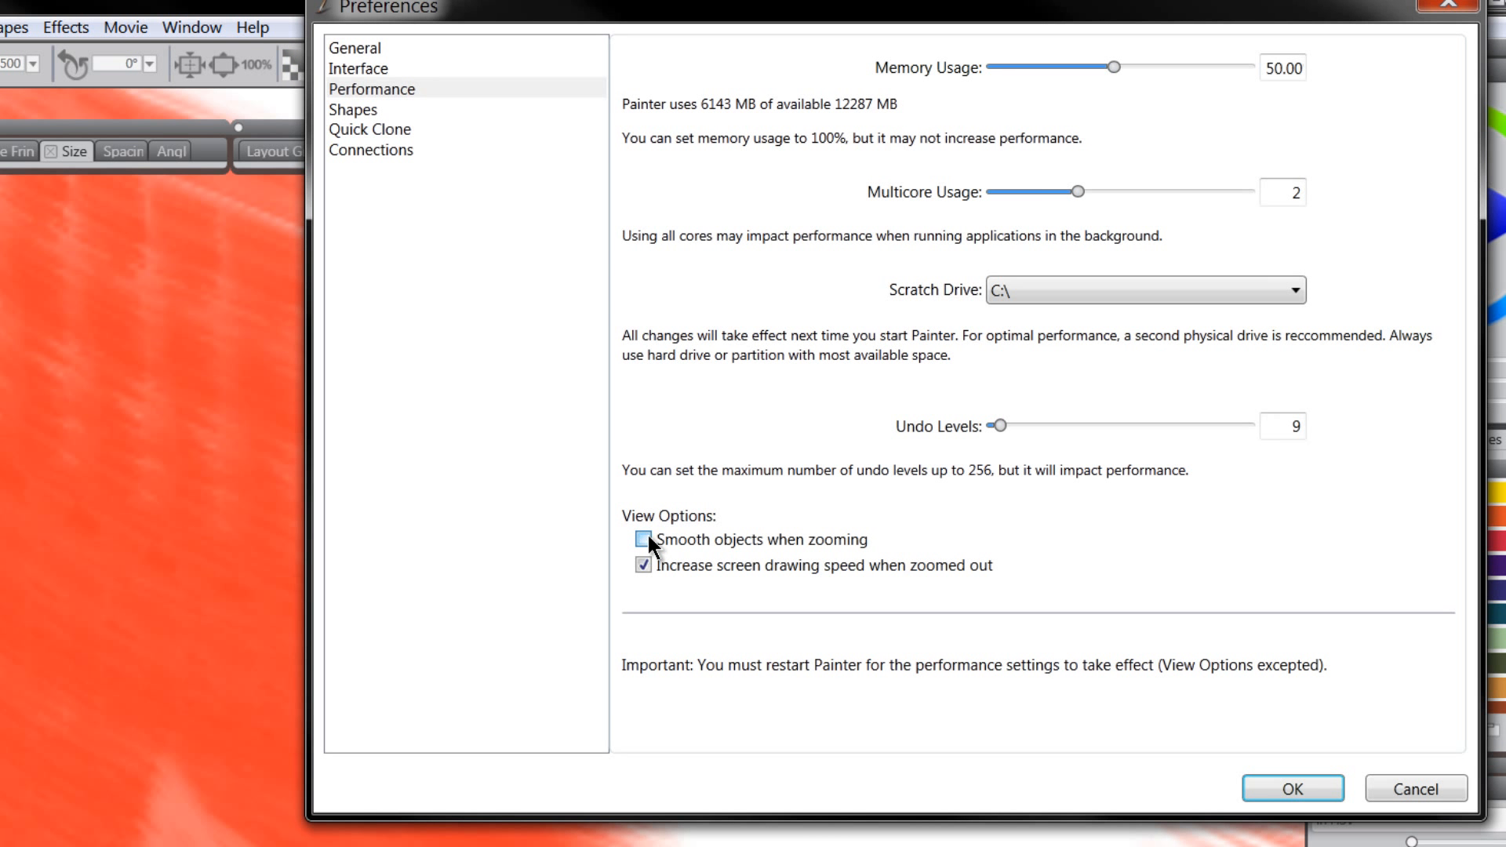
left_click(1292, 789)
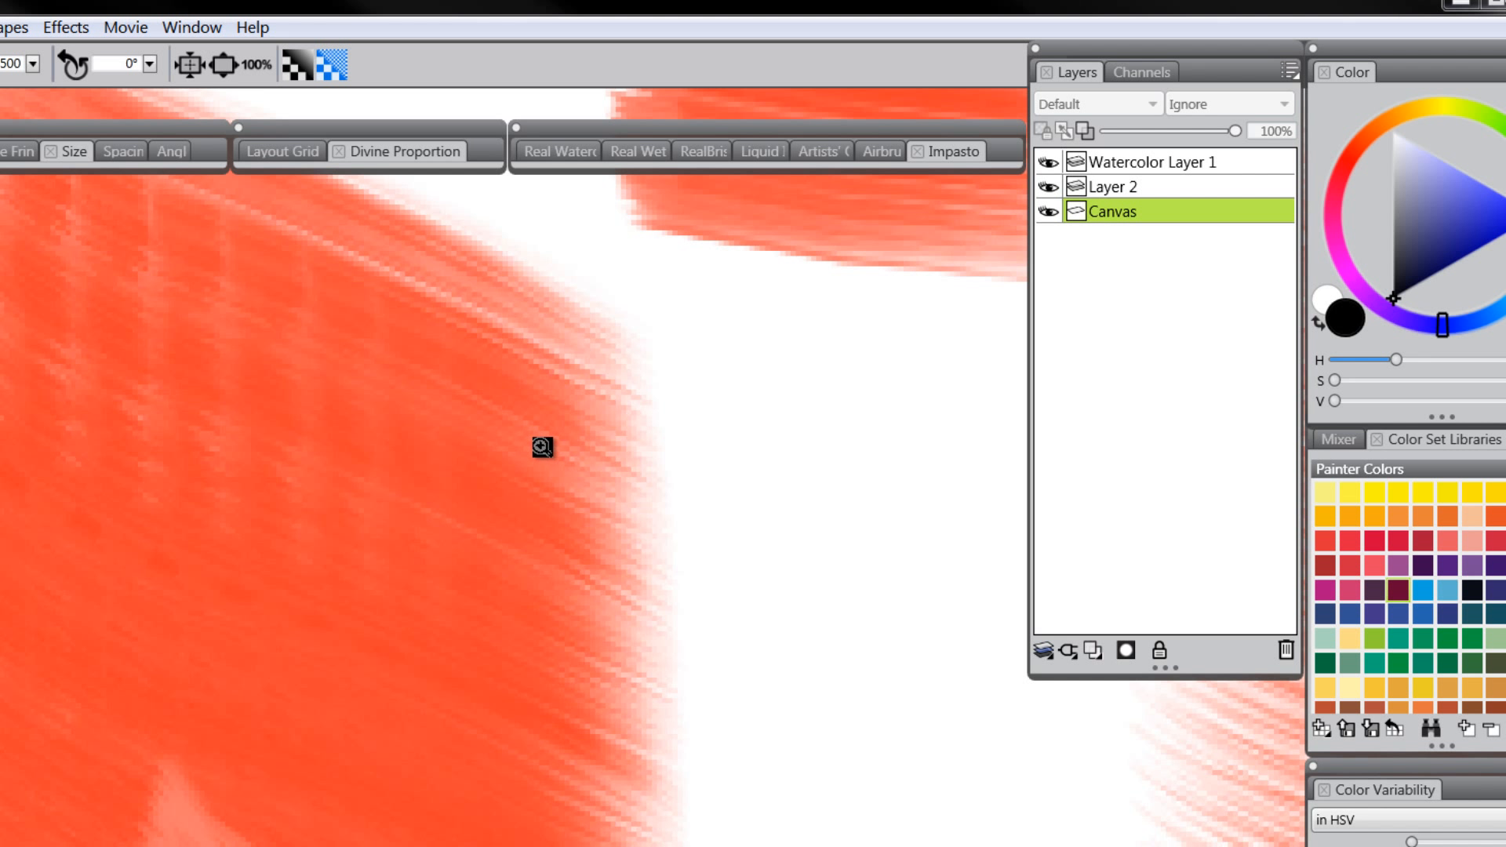
Examine the orange block's edge without smoothing at magnifications between 200% and 800%
left_click(595, 406)
left_click(595, 406)
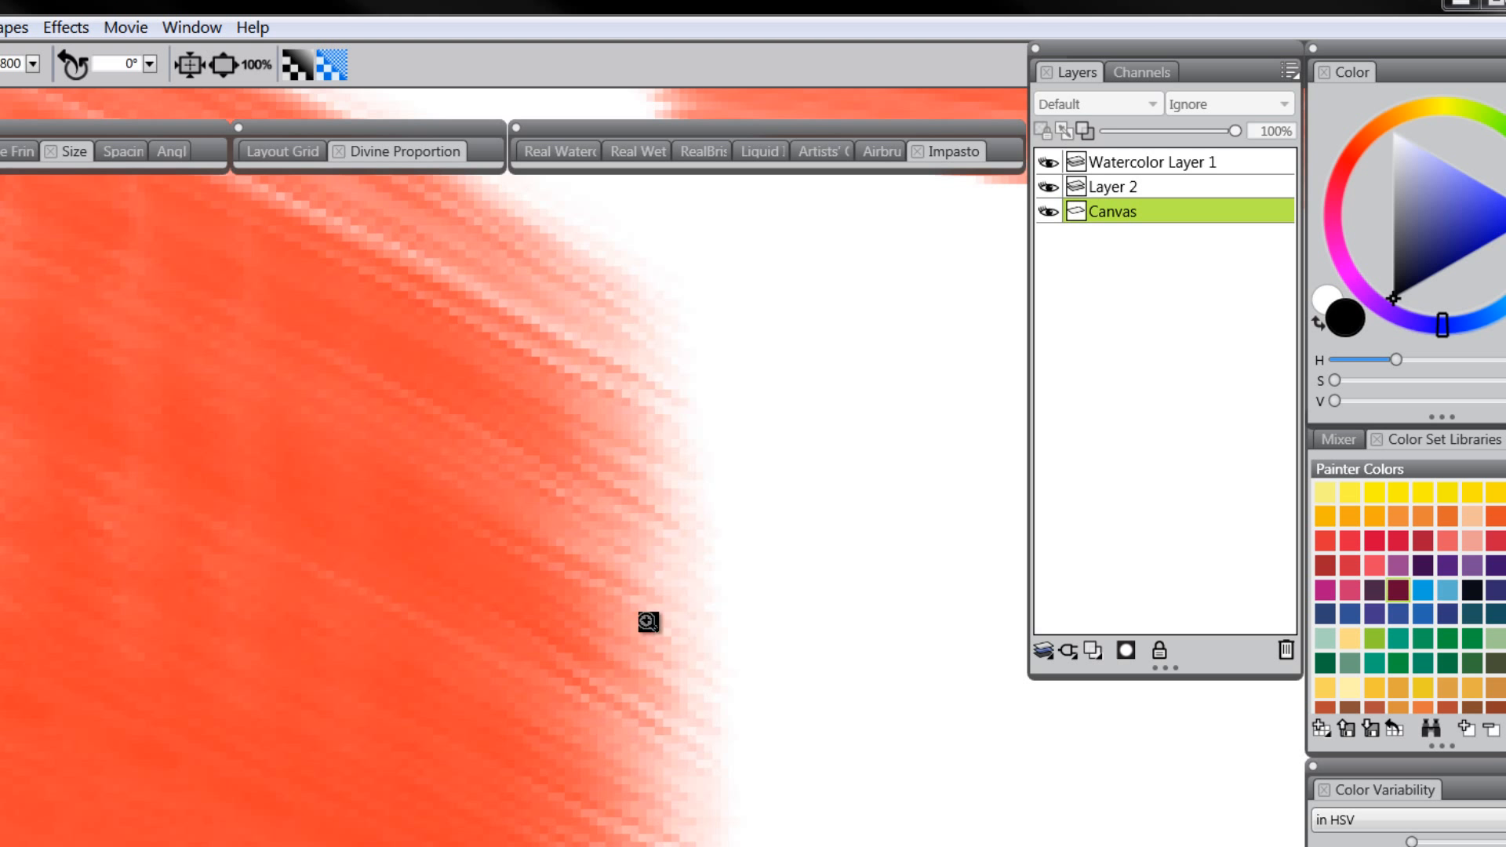
left_click(617, 640, "alt")
left_click(618, 639, "alt")
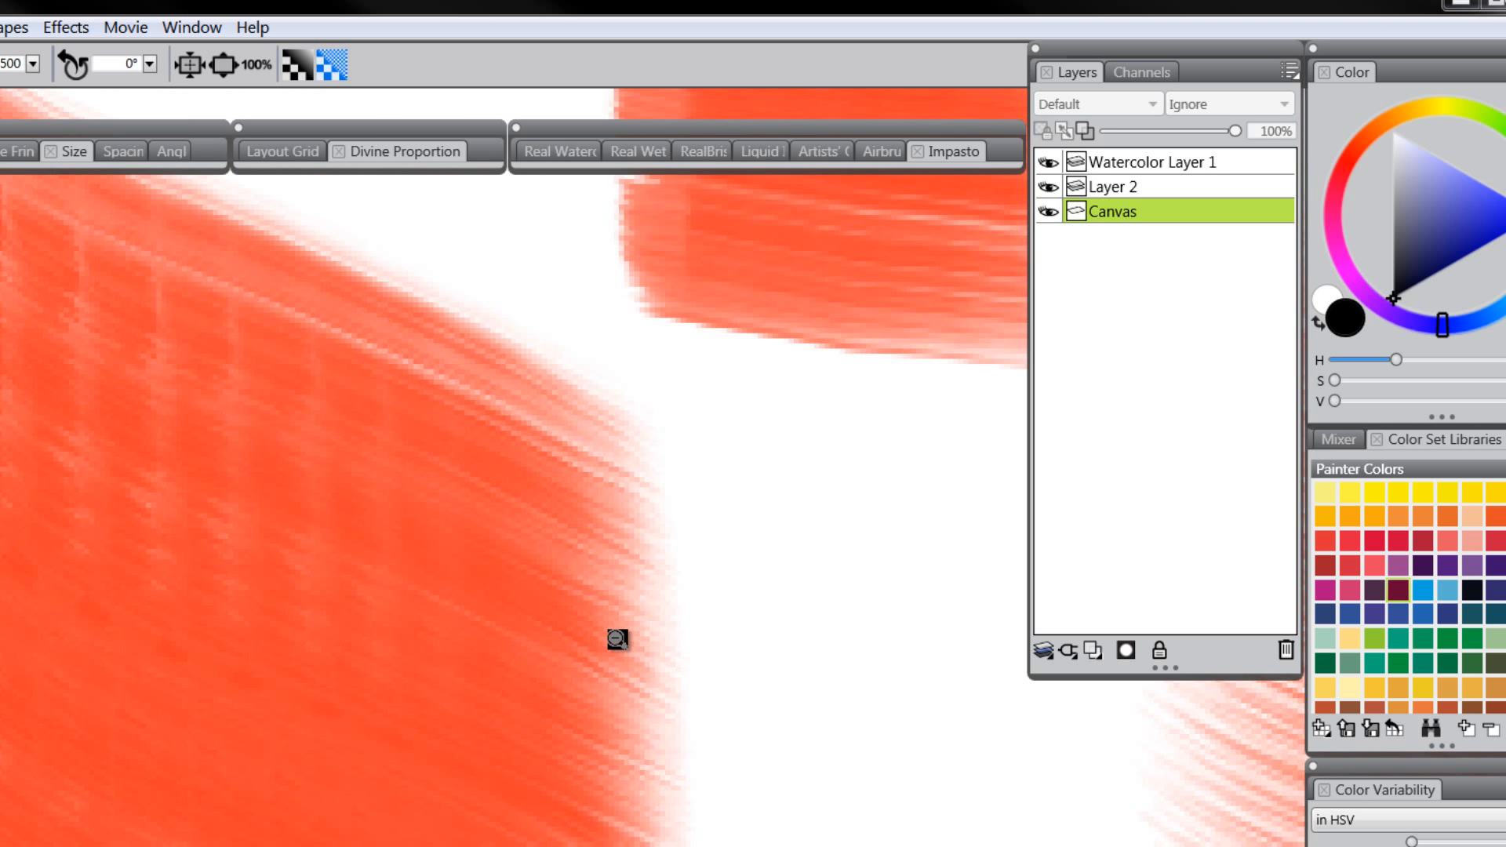
left_click(617, 639, "alt")
left_click(617, 639, "alt")
left_click(617, 639, "alt")
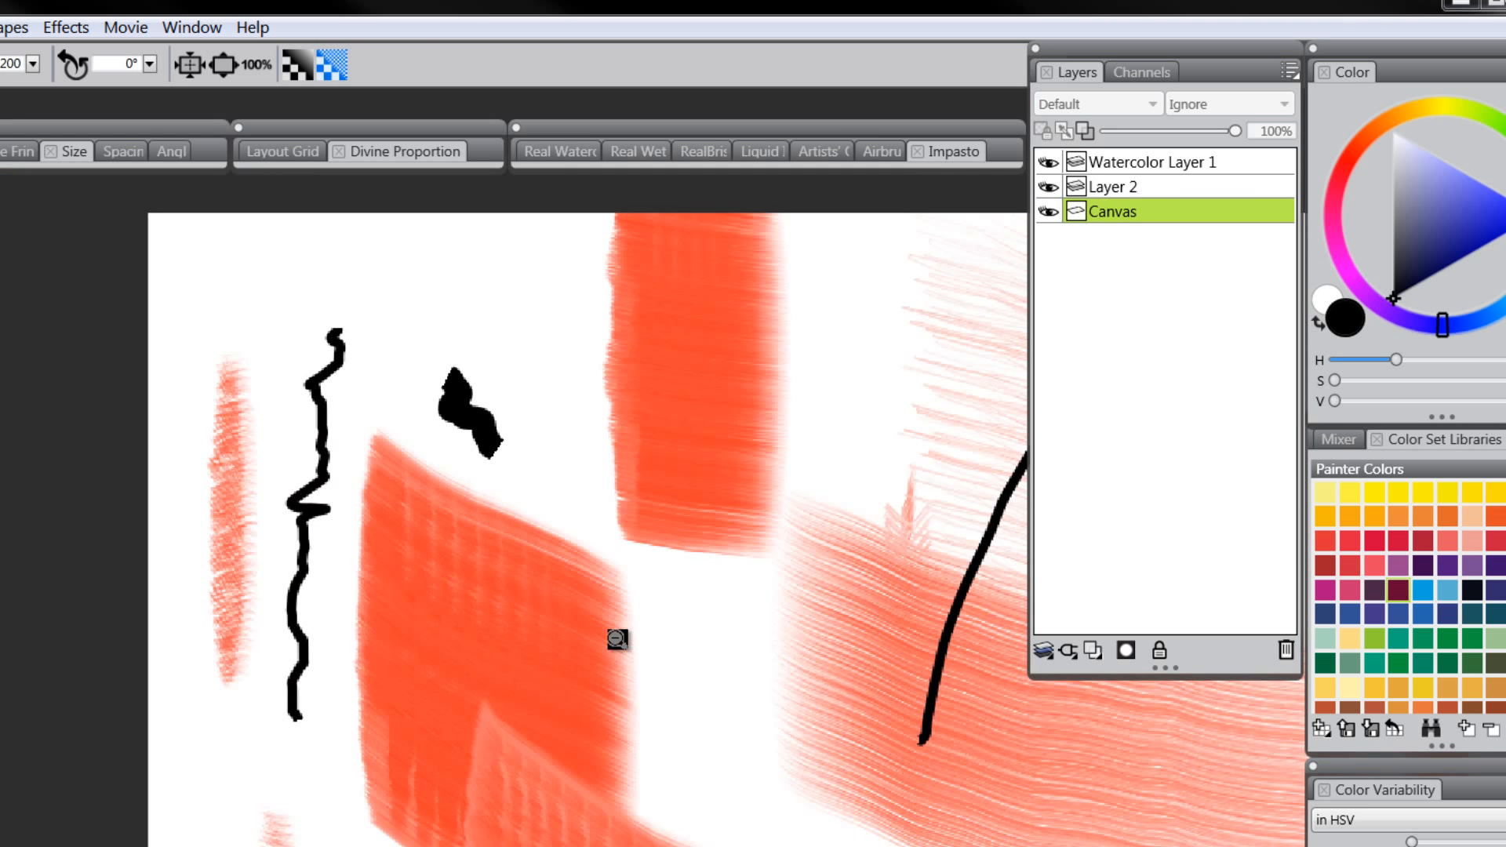
left_click(578, 590)
left_click(578, 590)
left_click(578, 590)
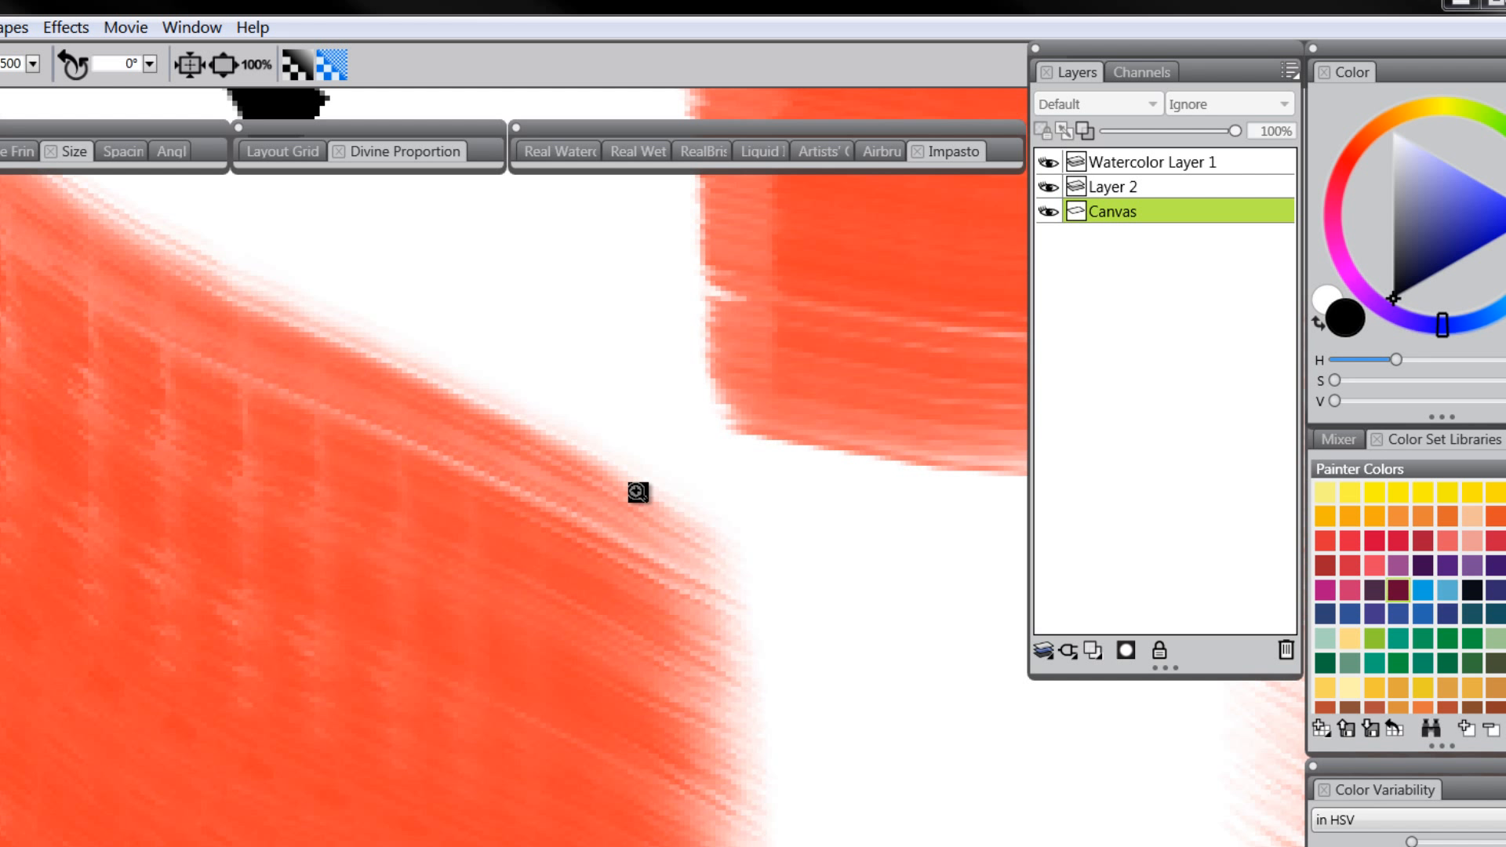
Turn Smooth objects when zooming back on in the Performance preferences and reposition the dialog
left_click(0, 28)
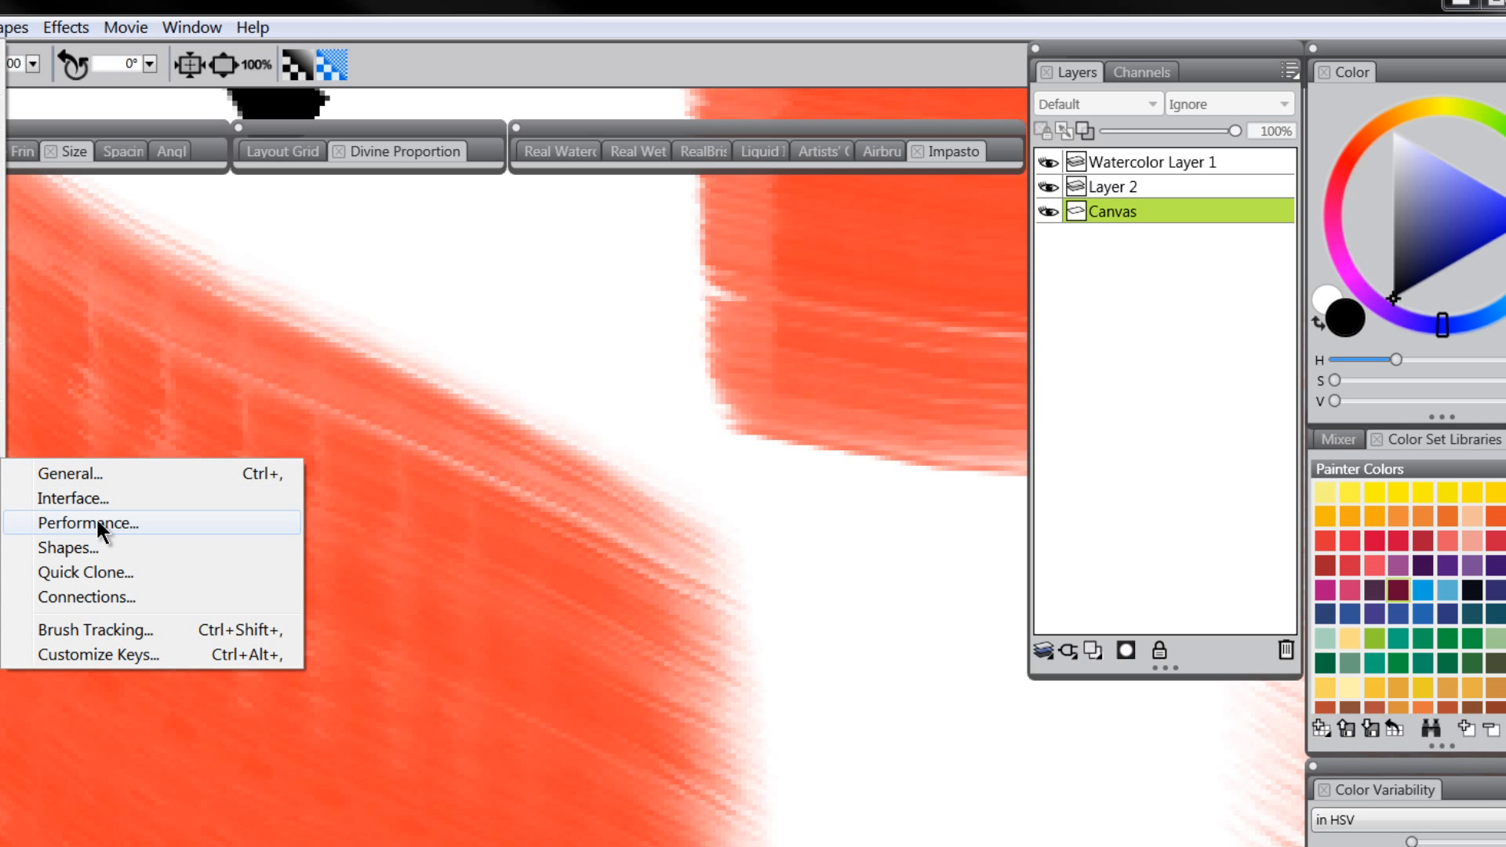
left_click(97, 518)
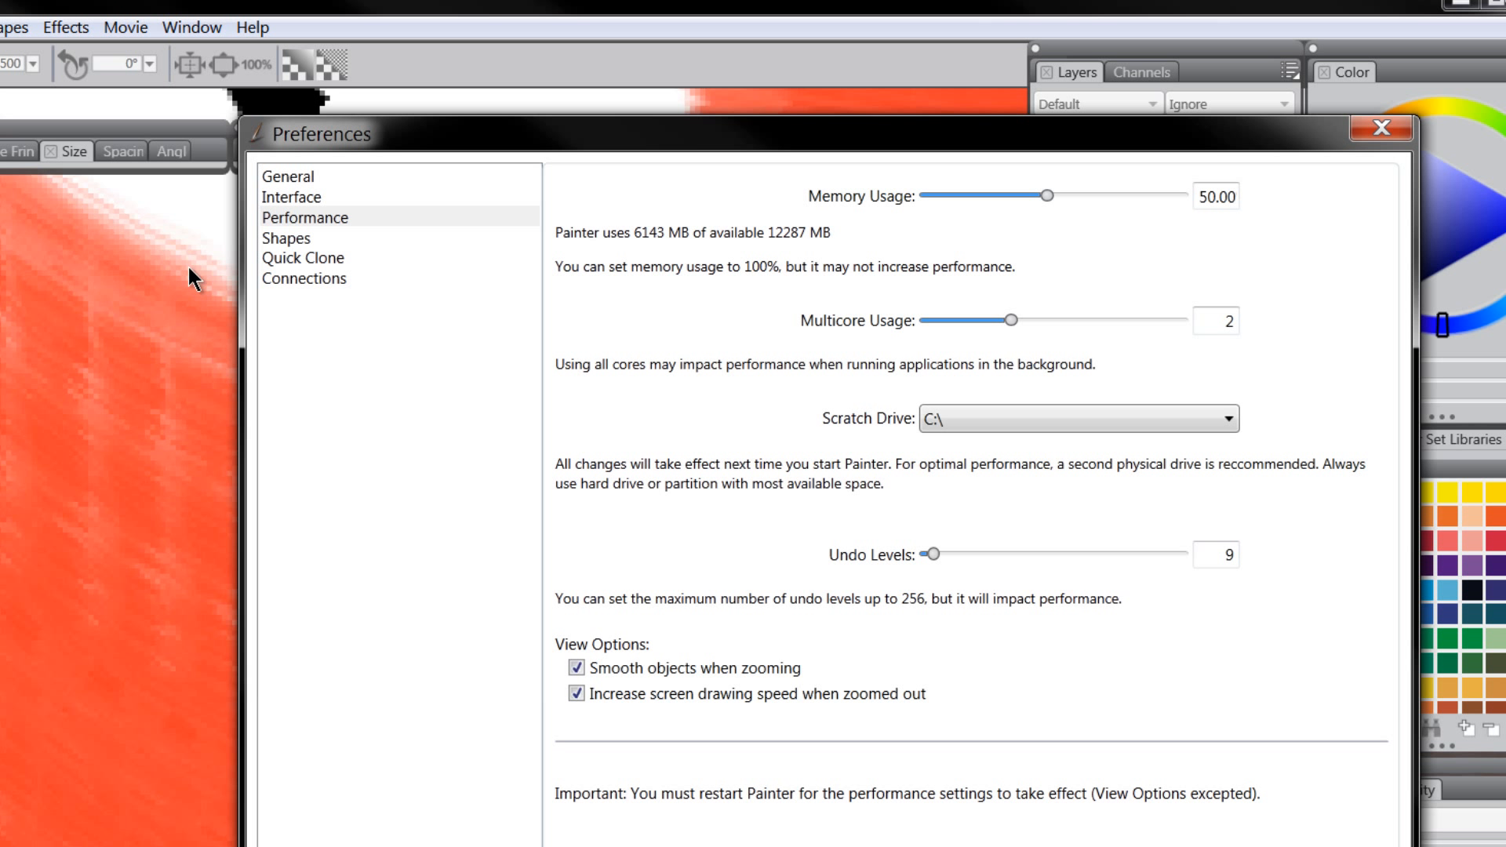
left_click_drag(347, 141, 190, 131)
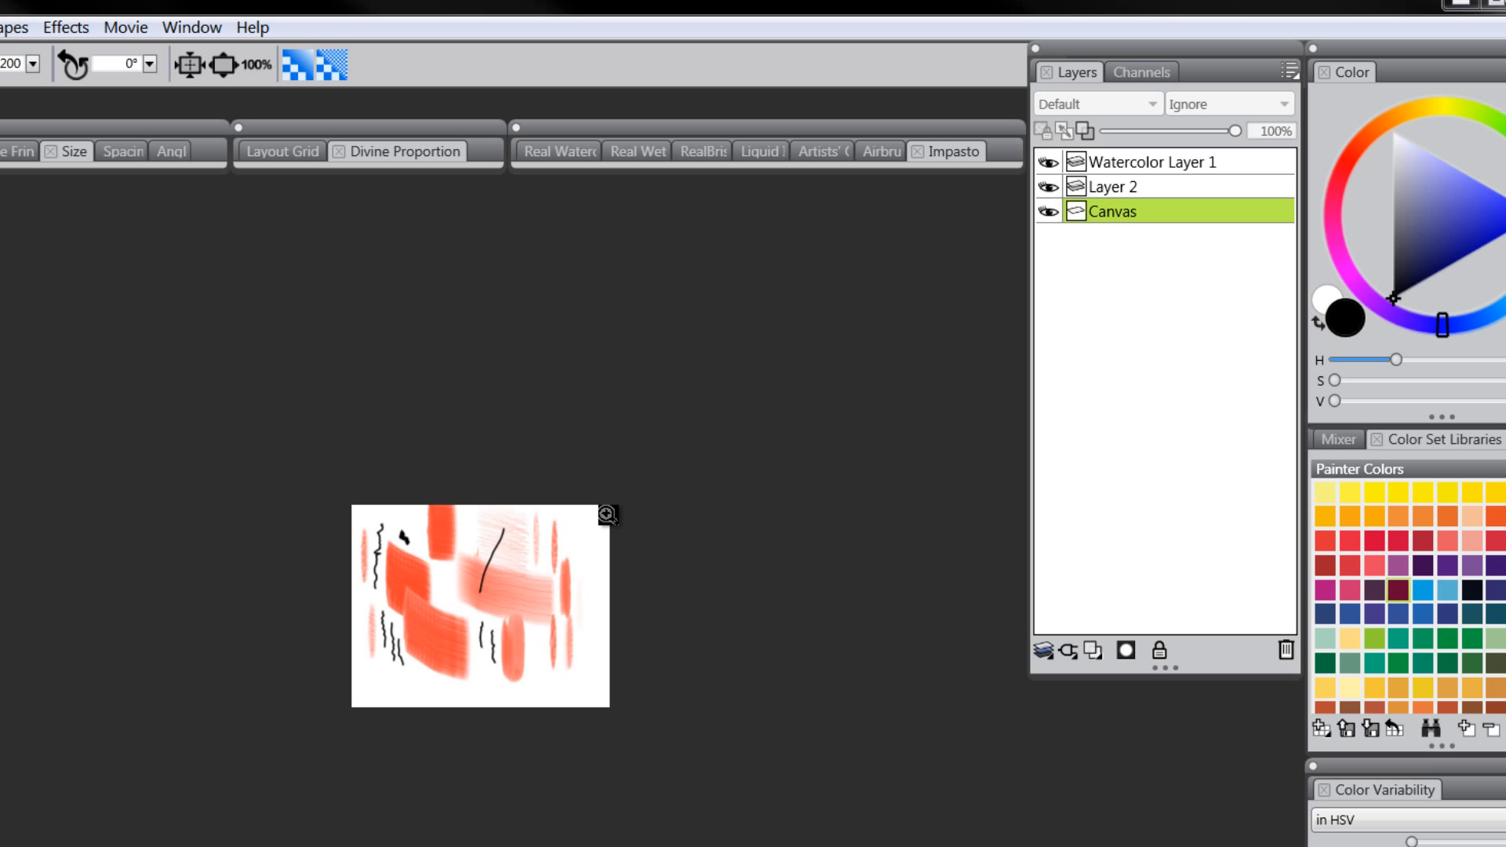
Reopen the Performance preferences to review the Increase screen drawing speed when zoomed out option
left_click_drag(608, 514, 374, 714)
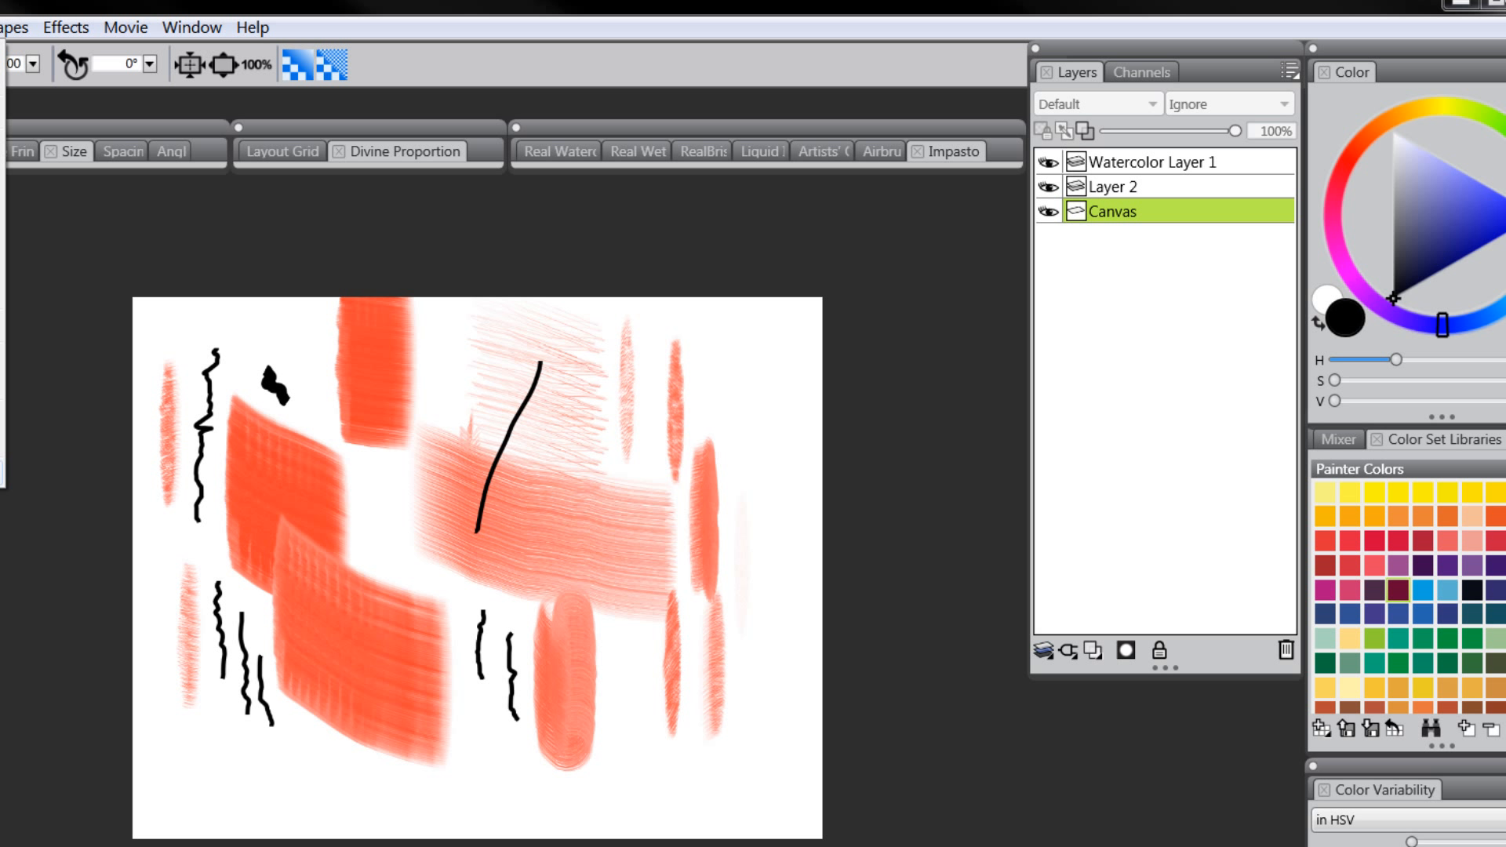
mouse_move(3, 473)
left_click(71, 518)
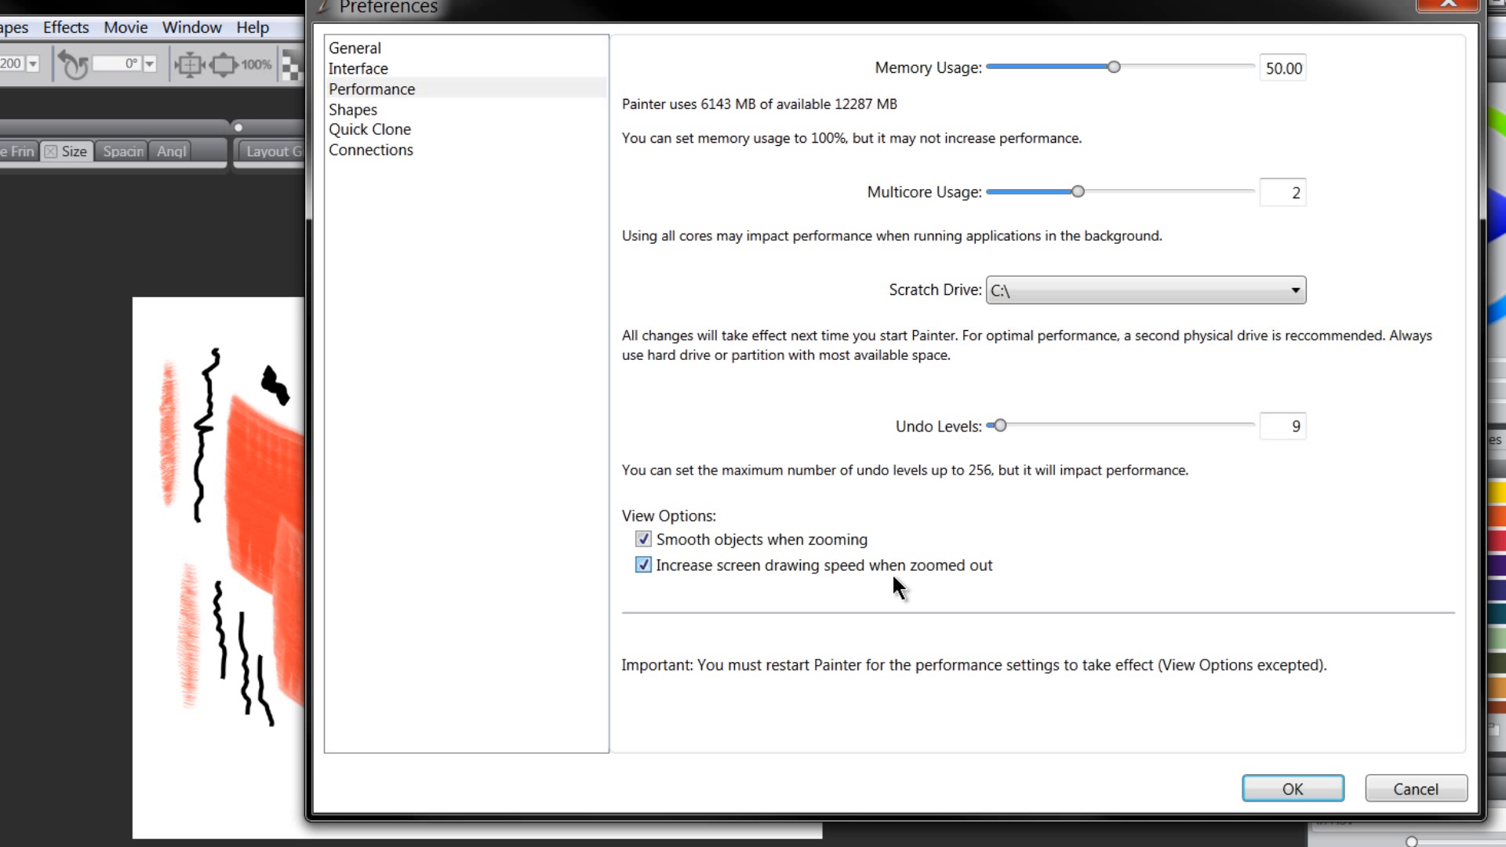
Review the Shapes, Quick Clone and Connections preferences, and return to the General preferences
left_click(361, 111)
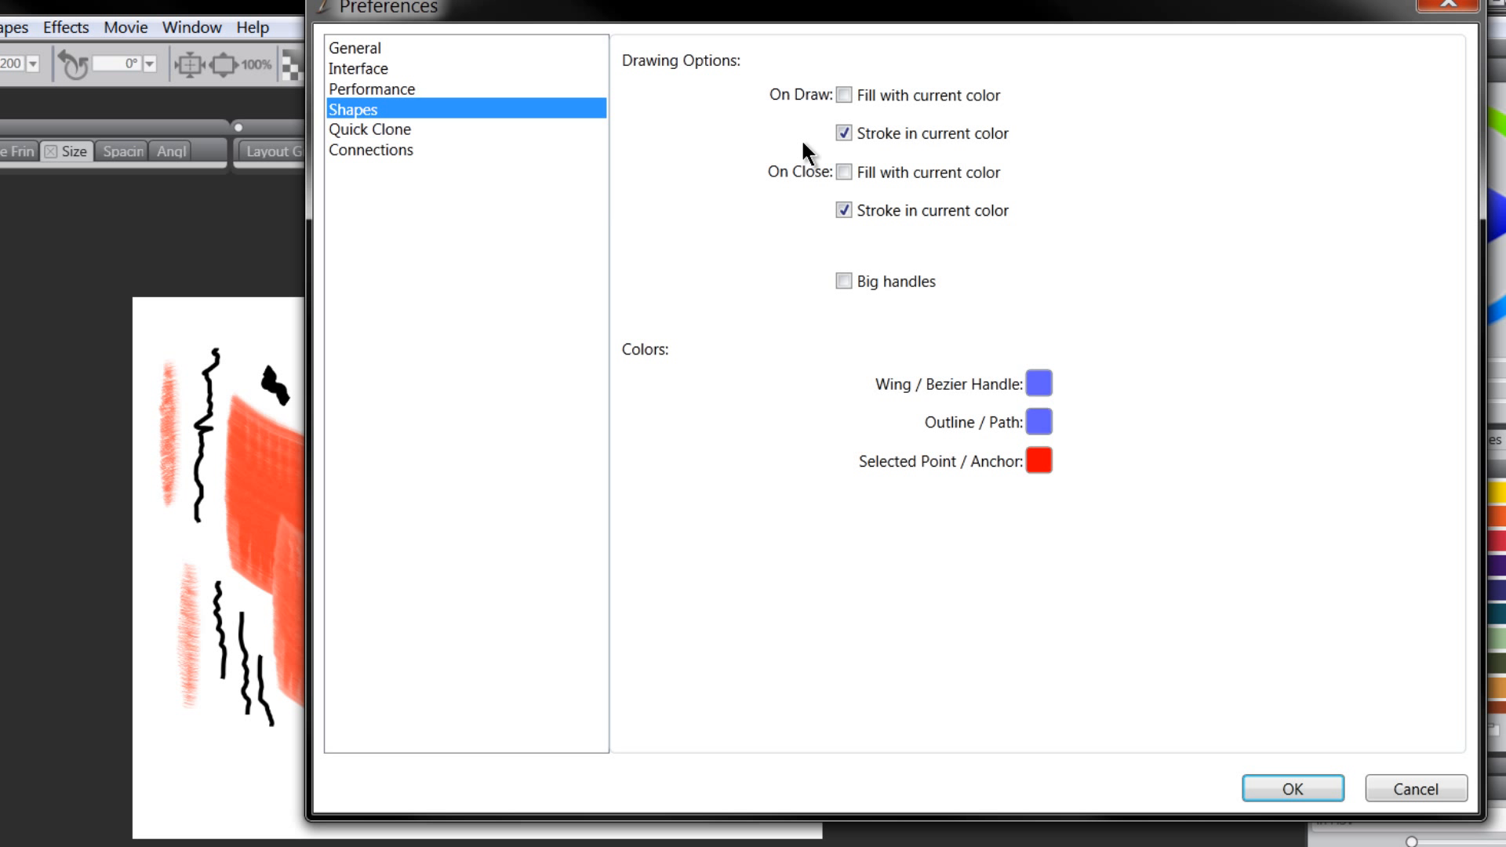
left_click(463, 131)
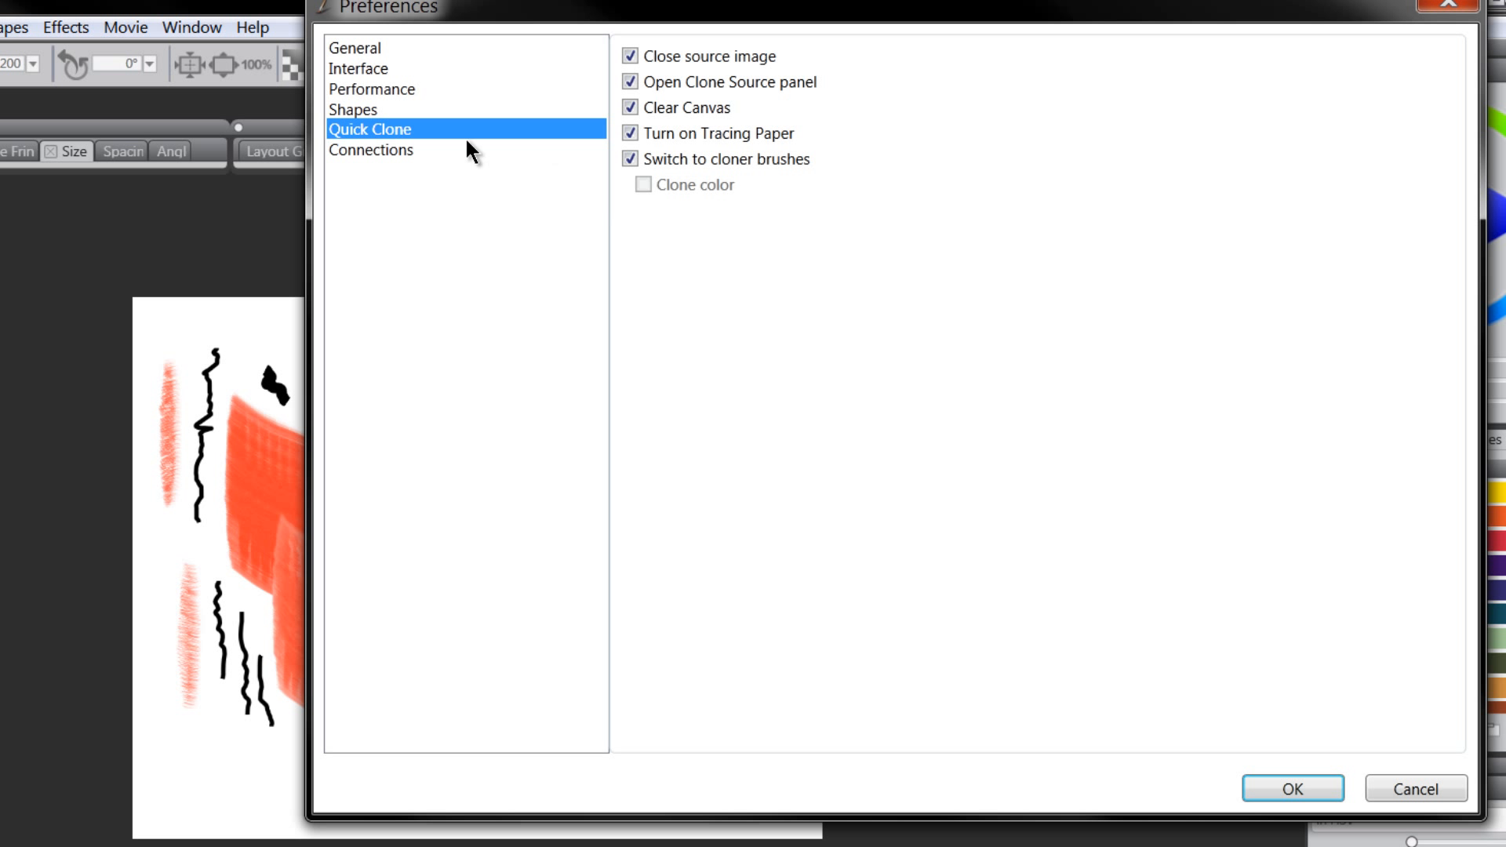
left_click(399, 149)
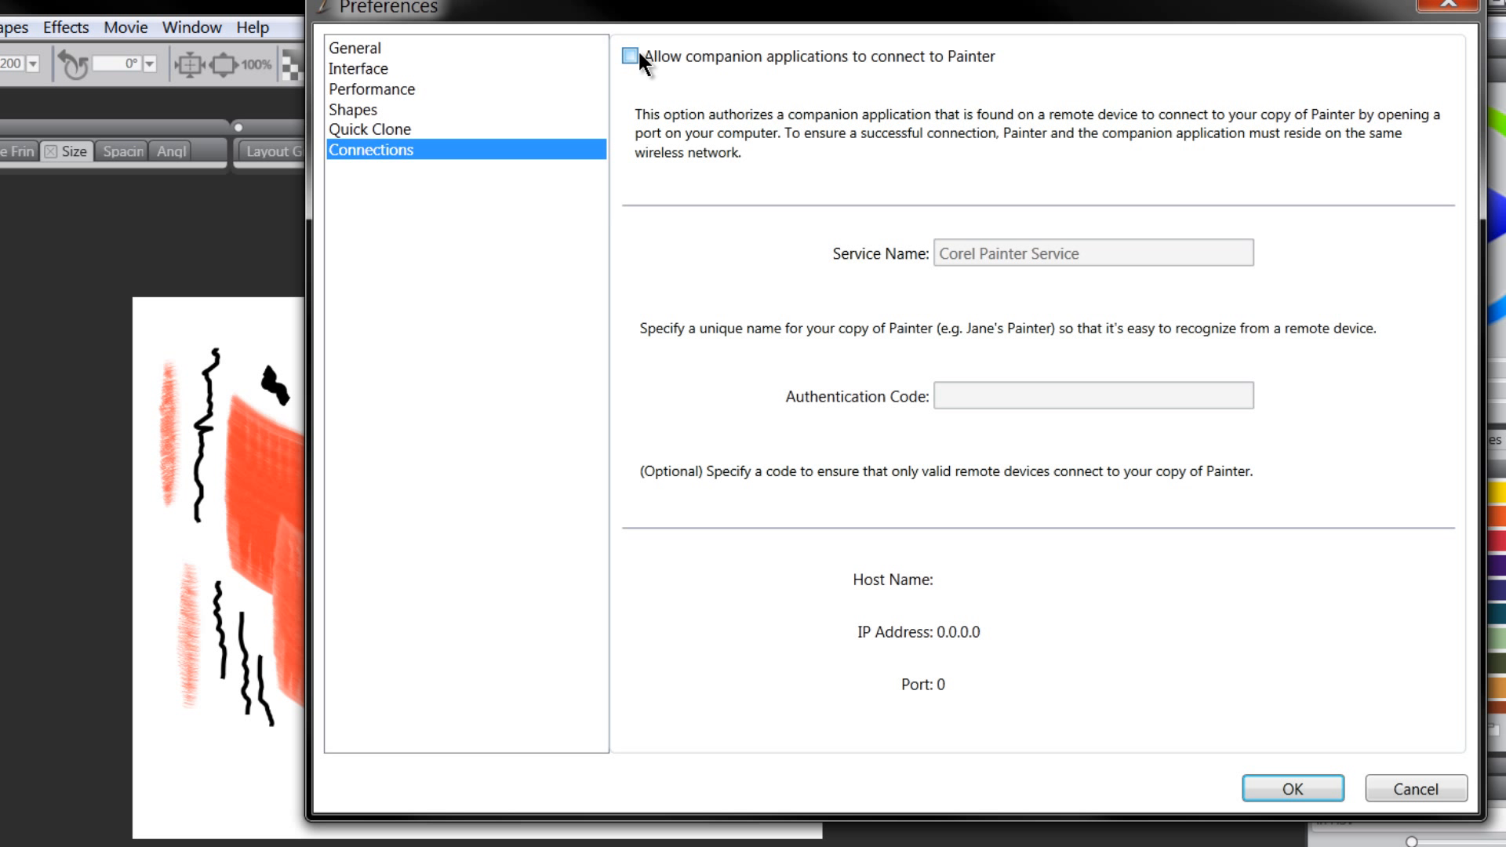
left_click(375, 48)
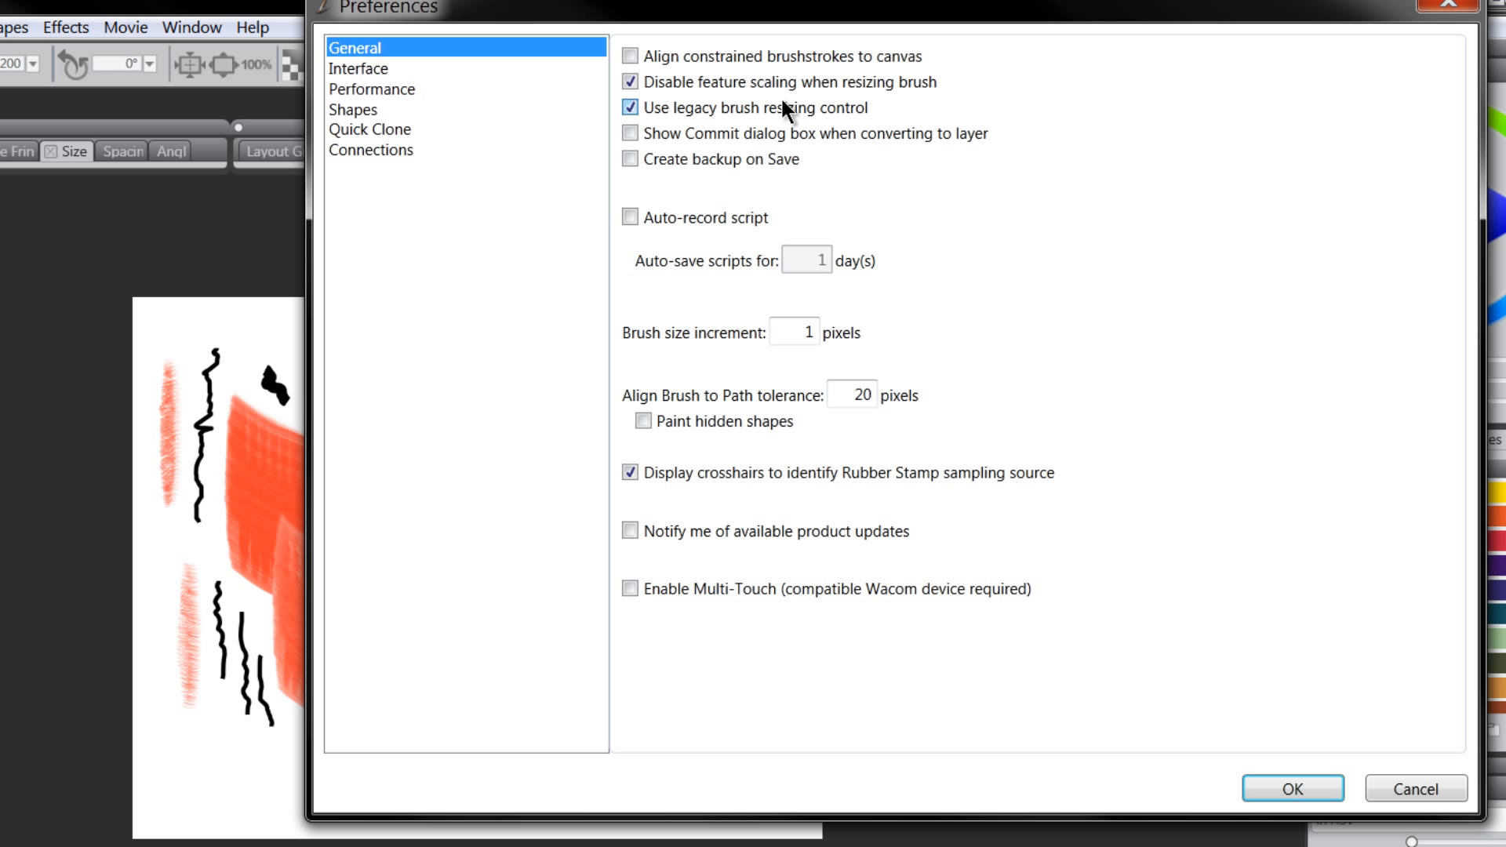